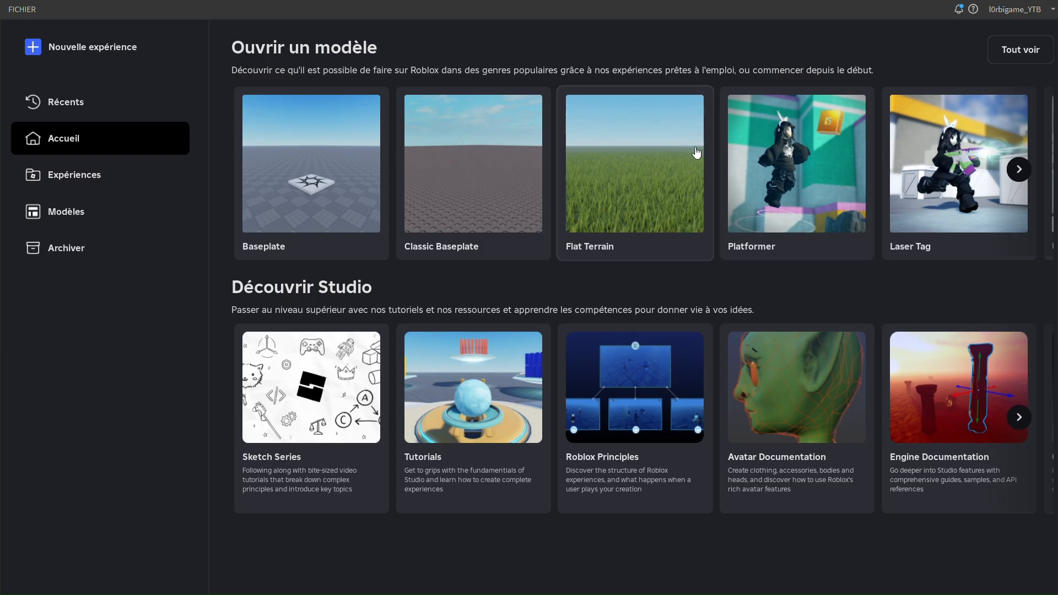
# Browse the available templates and create a new place from the Laser Tag template
pyautogui.click(1018, 176)
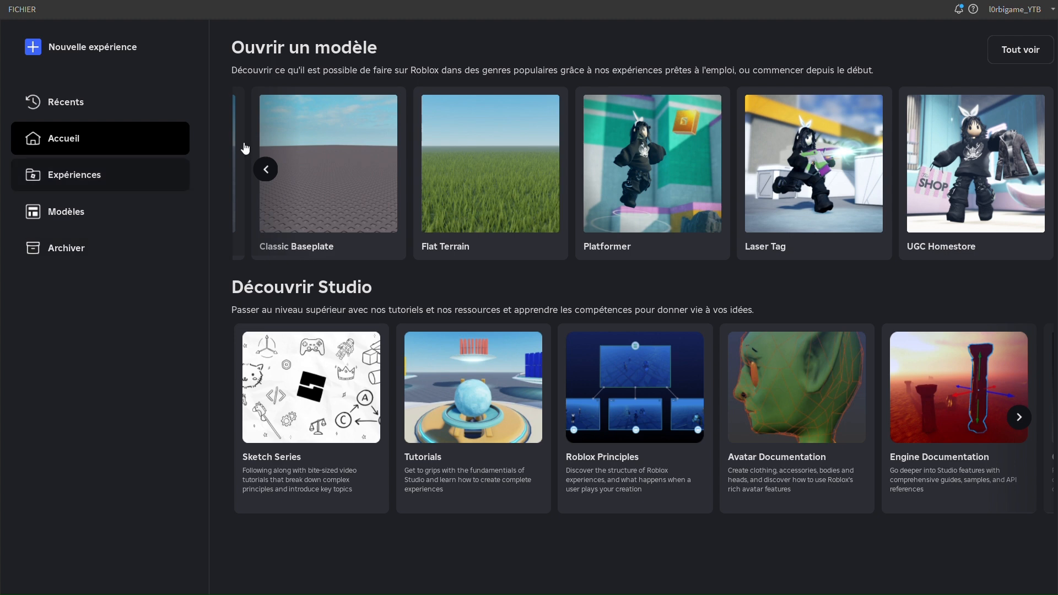
pyautogui.click(266, 170)
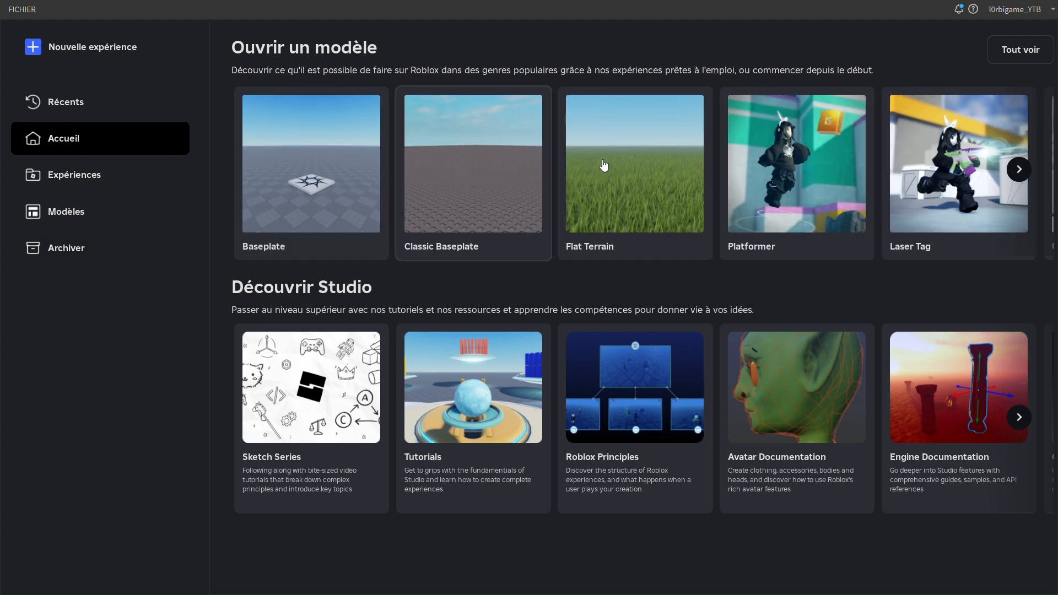
pyautogui.click(957, 162)
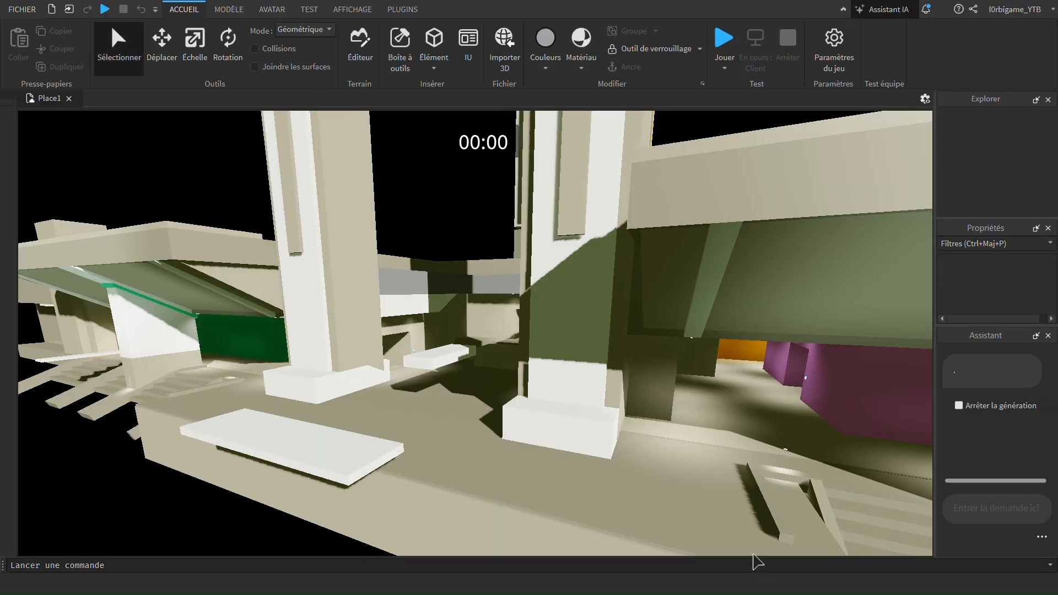
pyautogui.moveTo(717, 493); pyautogui.dragTo(672, 438, button='right')
pyautogui.press('w')
pyautogui.press('s')
pyautogui.press('w')
pyautogui.press('s')
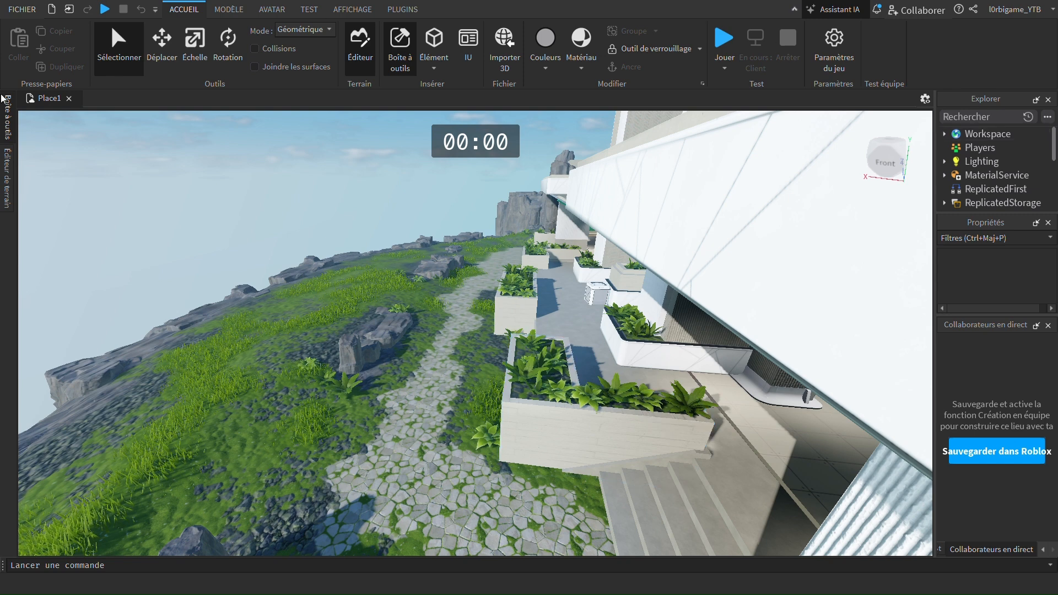
# Add the Sword model from the toolbox's essential models to the place
pyautogui.click(8, 111)
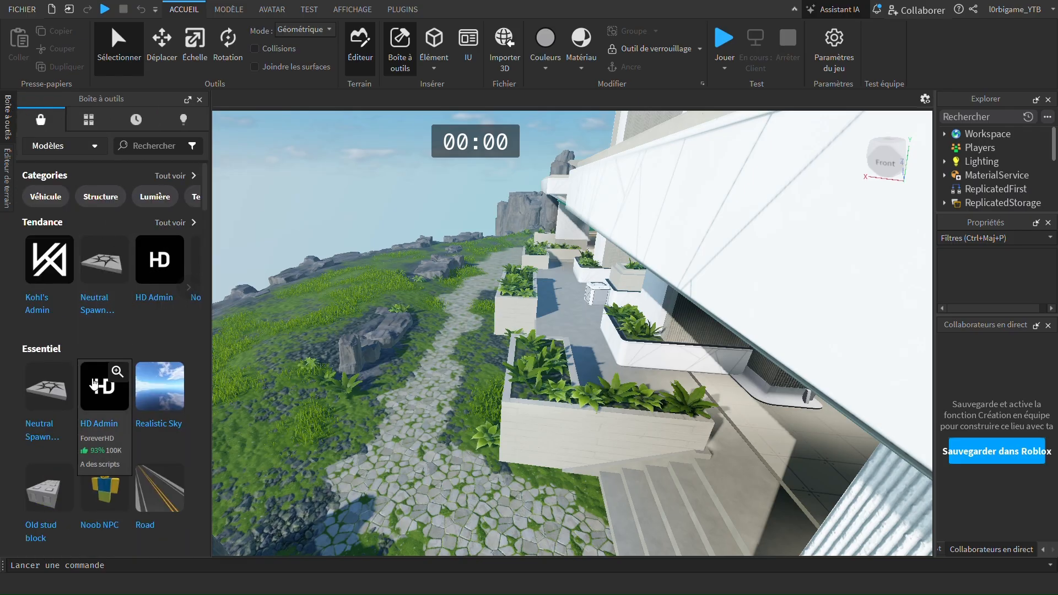
pyautogui.scroll(-4, 110, 331)
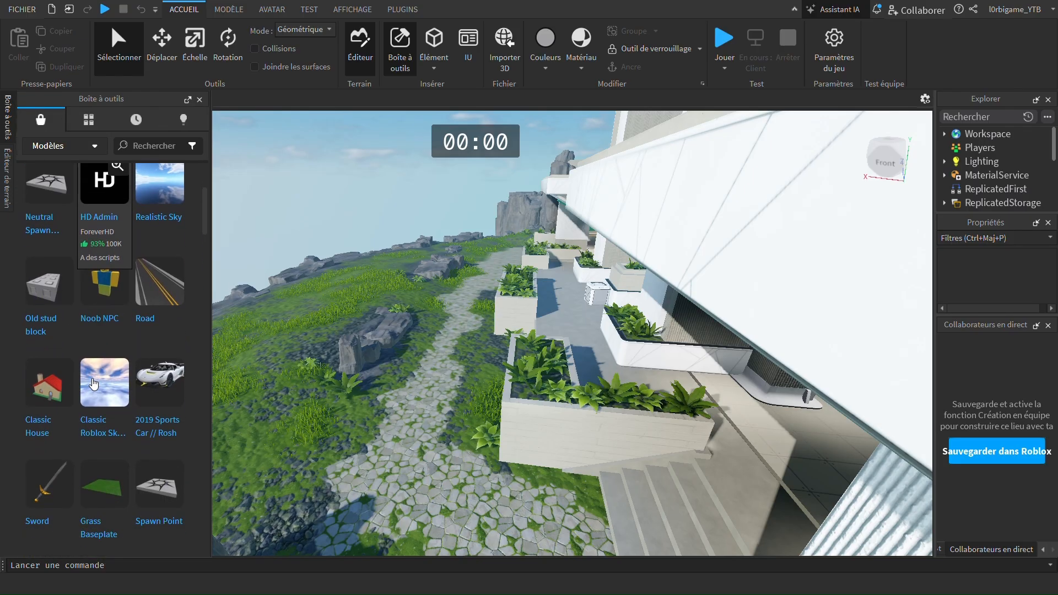
pyautogui.click(53, 494)
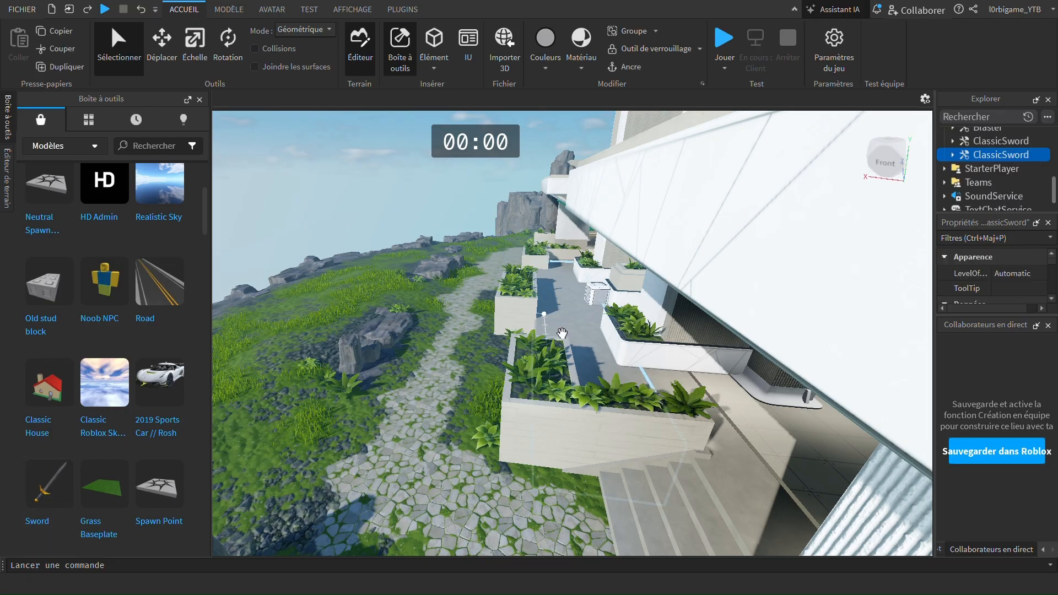
# Search the toolbox models for "pistol"
pyautogui.click(152, 147)
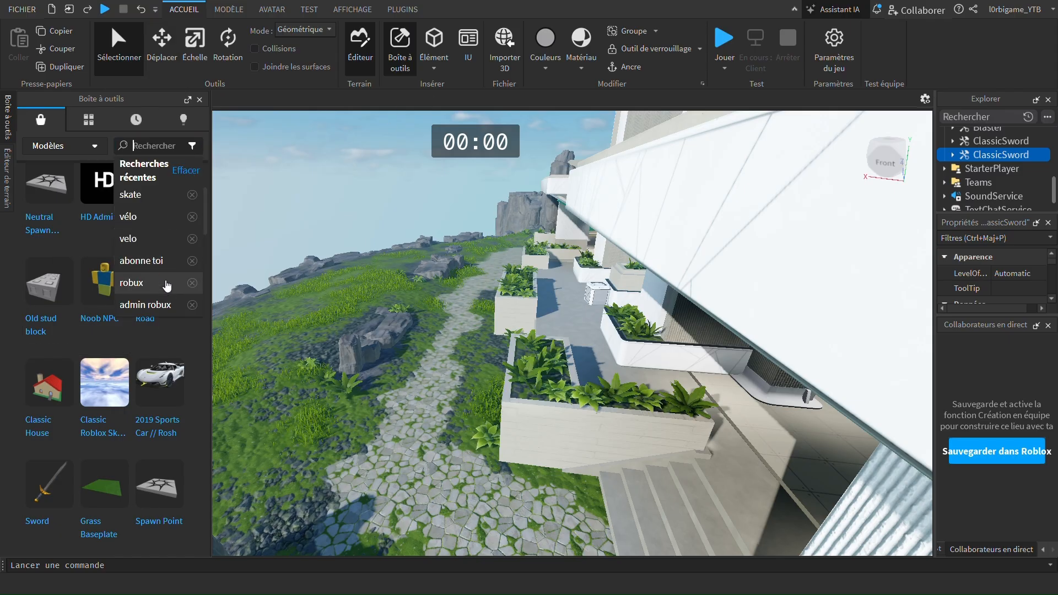
pyautogui.write('f')
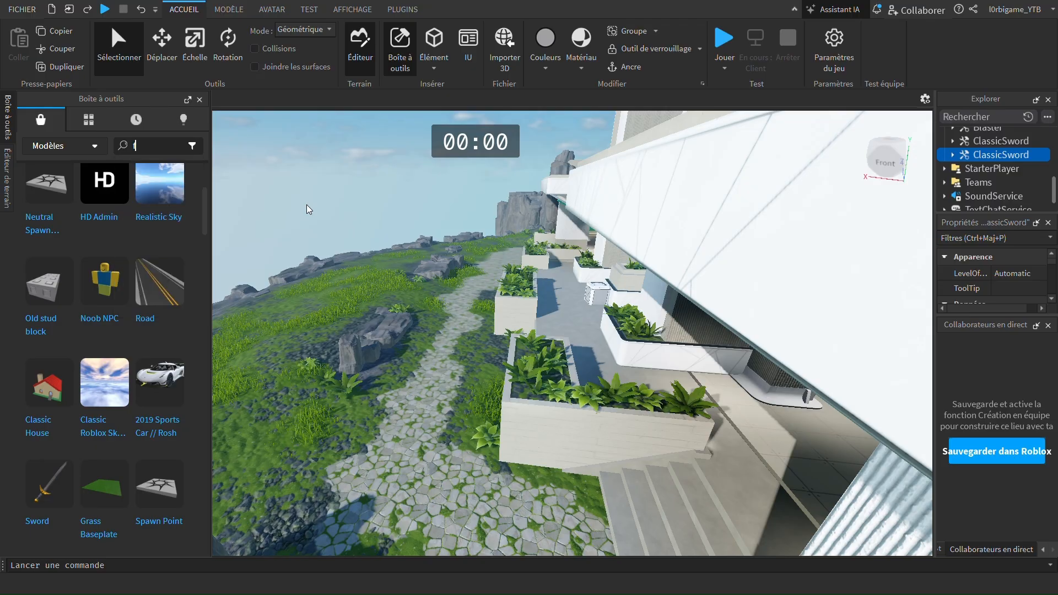
pyautogui.press('BackSpace')
pyautogui.write('pio')
pyautogui.press('BackSpace')
pyautogui.press('BackSpace')
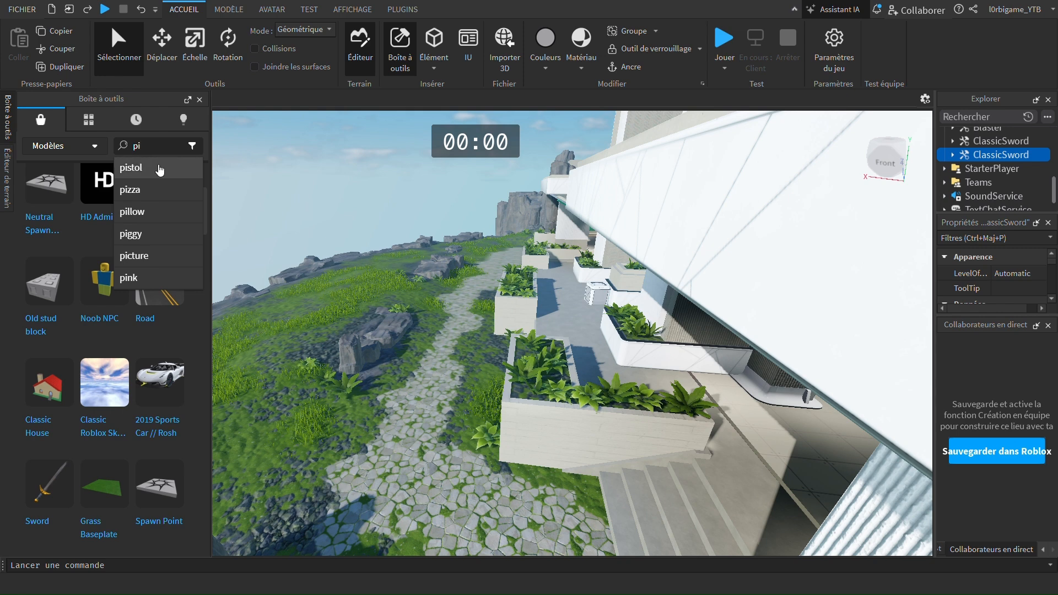
pyautogui.click(140, 167)
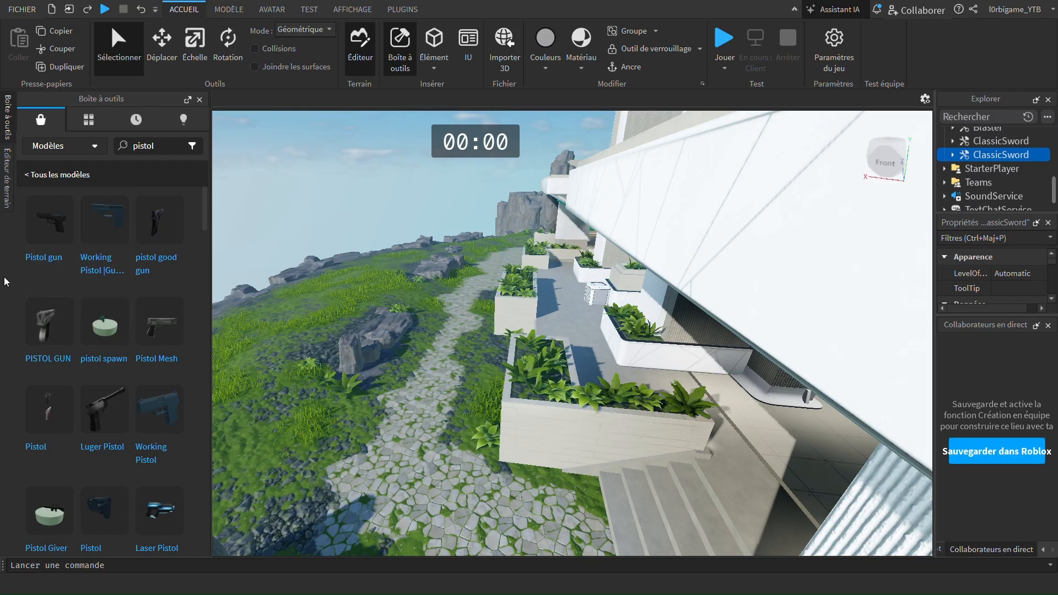
# Try out the Pistol Mesh model in the scene and delete it
pyautogui.moveTo(115, 245)
pyautogui.moveTo(168, 257)
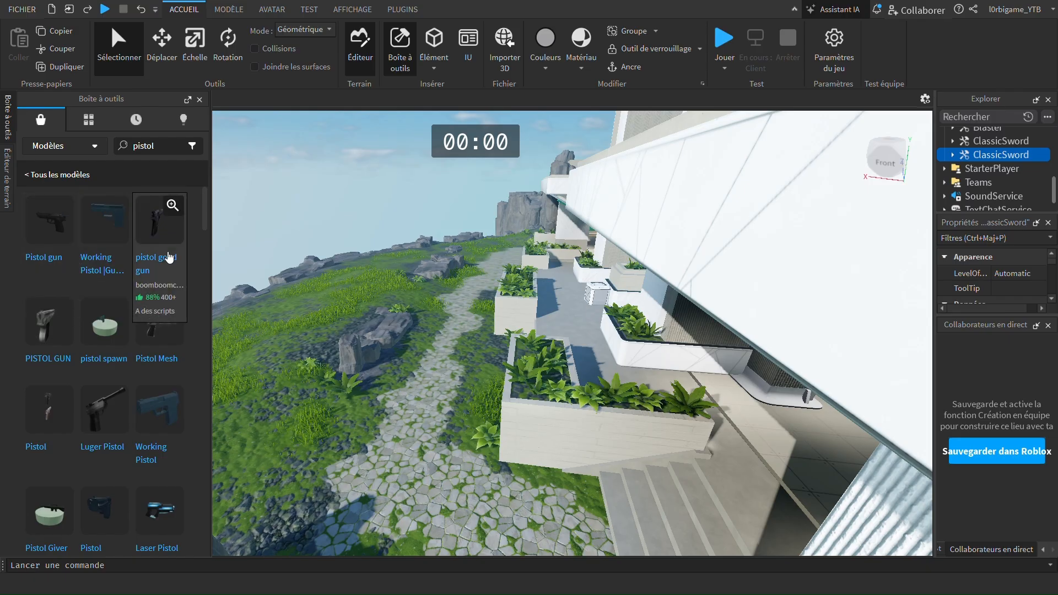
pyautogui.moveTo(141, 384)
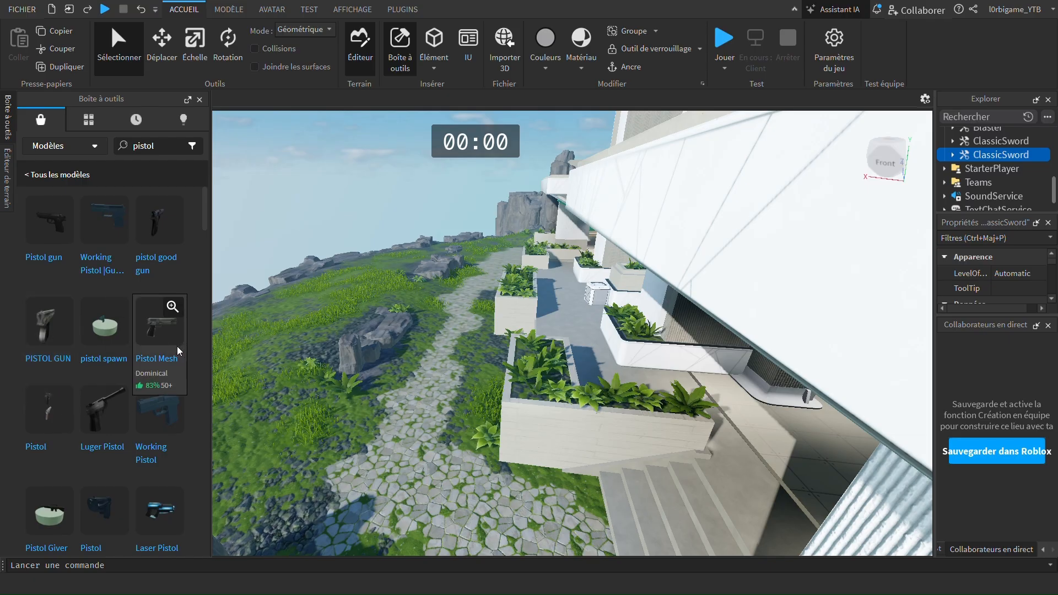
pyautogui.click(161, 349)
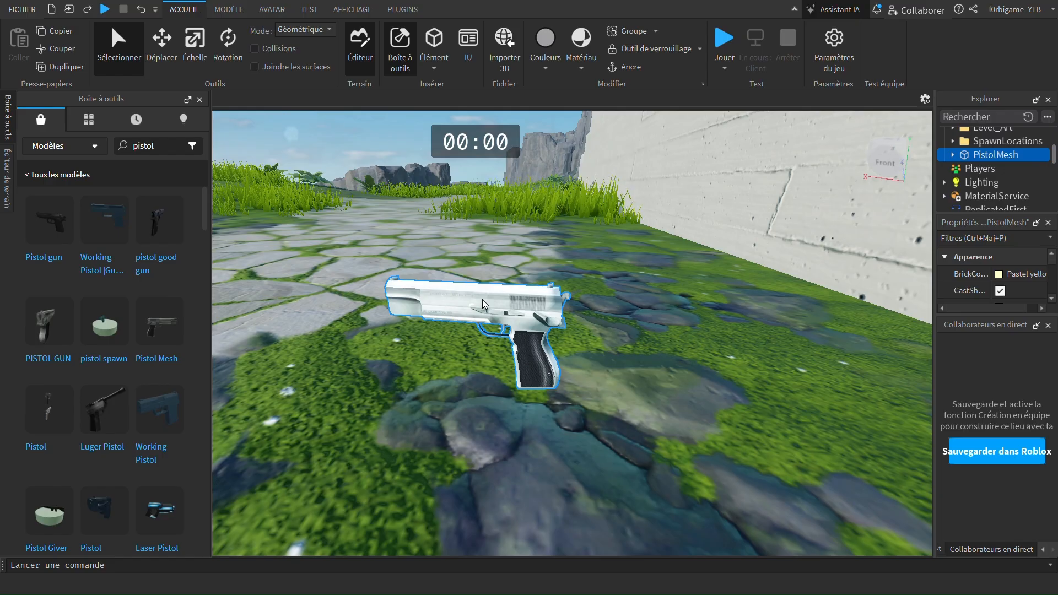
pyautogui.press('Delete')
# Add the "pistol good gun" model from the pistol search results to the place
pyautogui.click(6, 118)
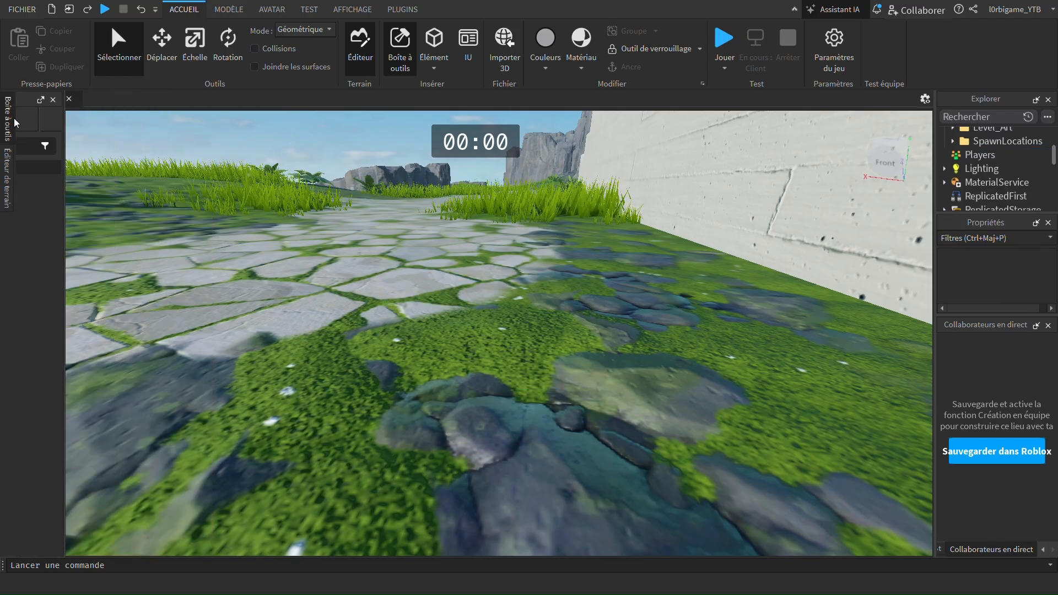
pyautogui.click(166, 221)
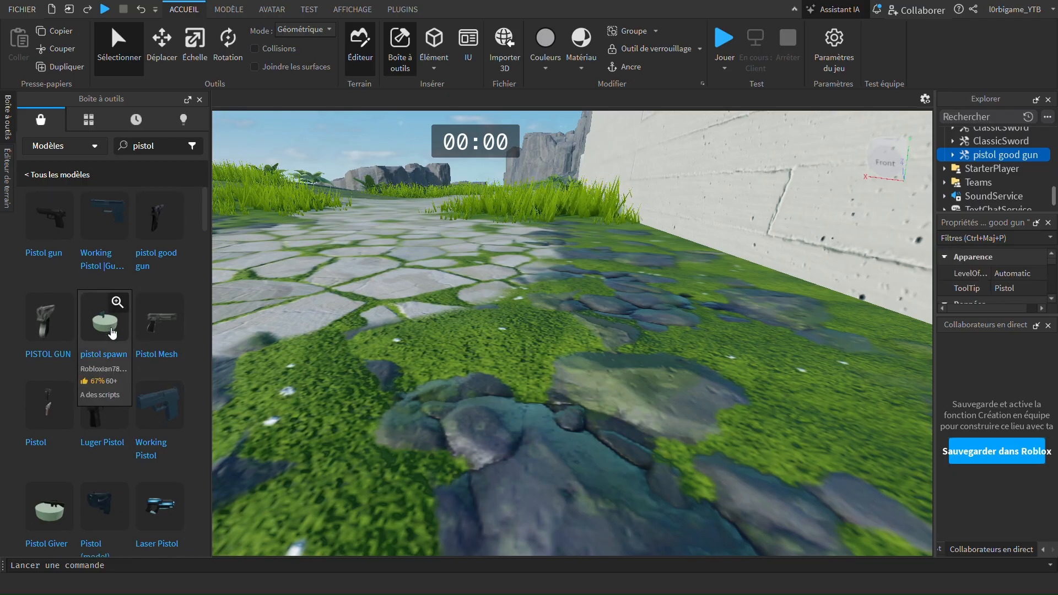
# Try adding the Laser pistol model, look through more pistol results and delete the added Gun tool
pyautogui.scroll(-4, 113, 331)
pyautogui.scroll(-8, 112, 331)
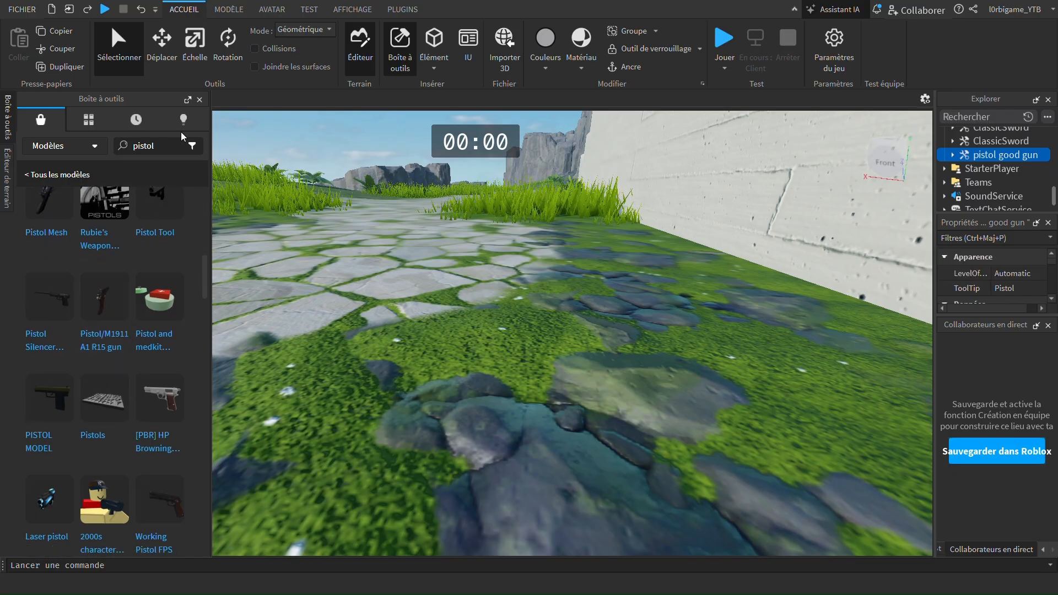
pyautogui.click(163, 154)
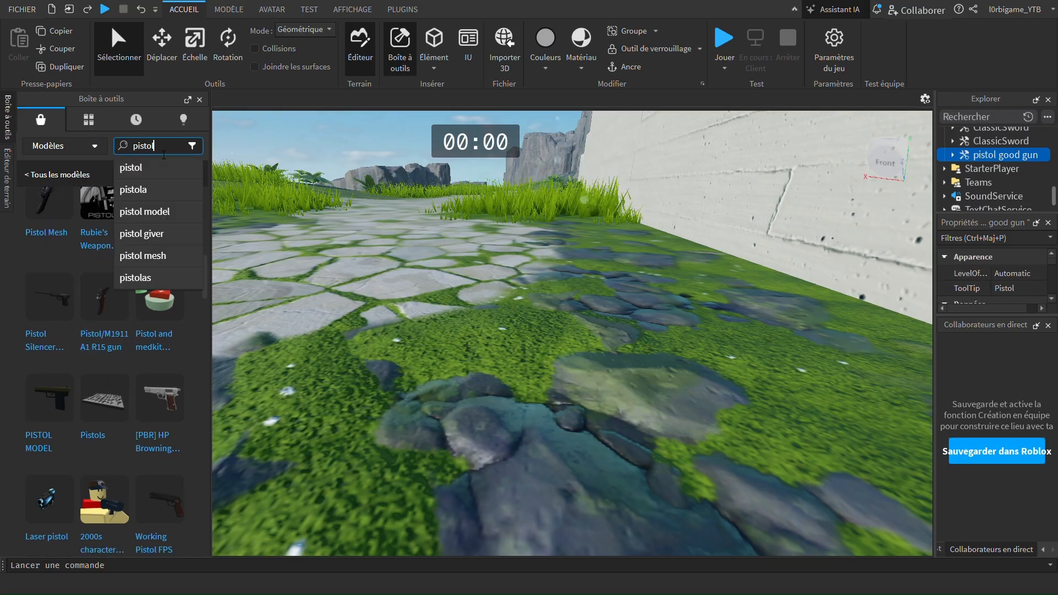
pyautogui.click(67, 523)
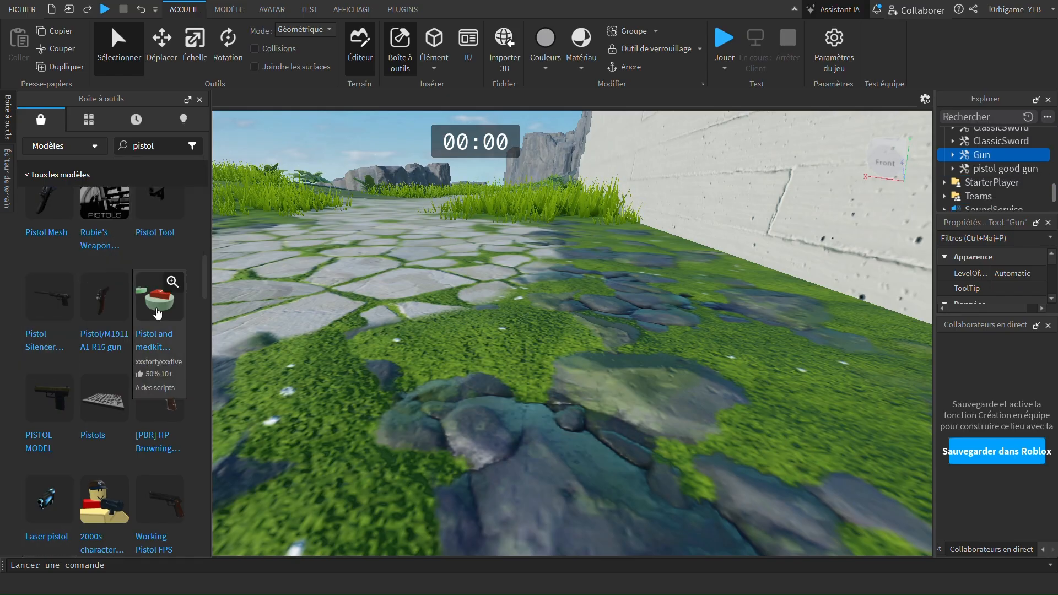
pyautogui.scroll(-5, 158, 313)
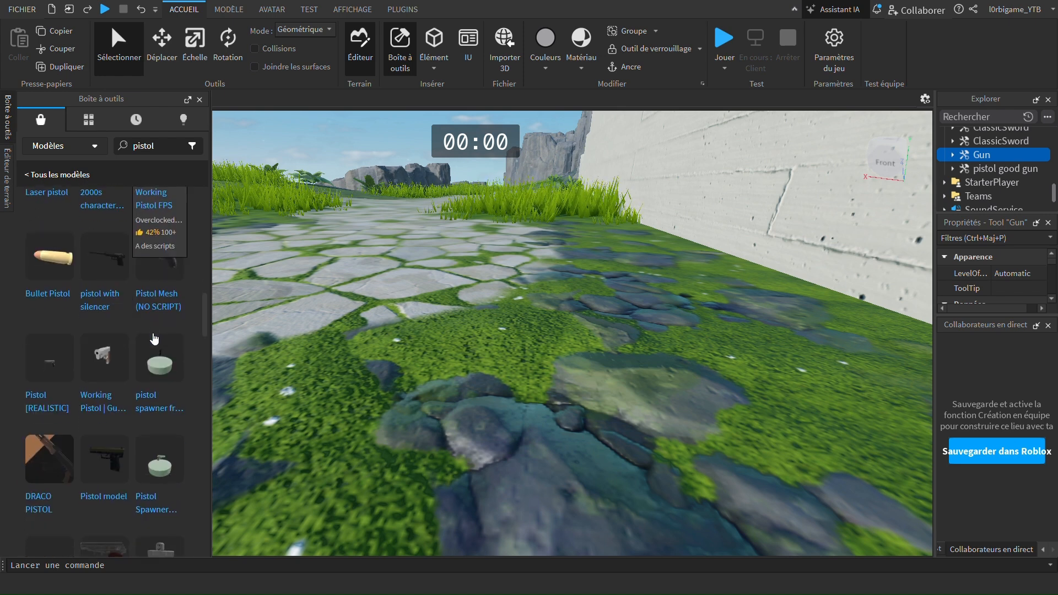
pyautogui.click(160, 151)
pyautogui.click(160, 151)
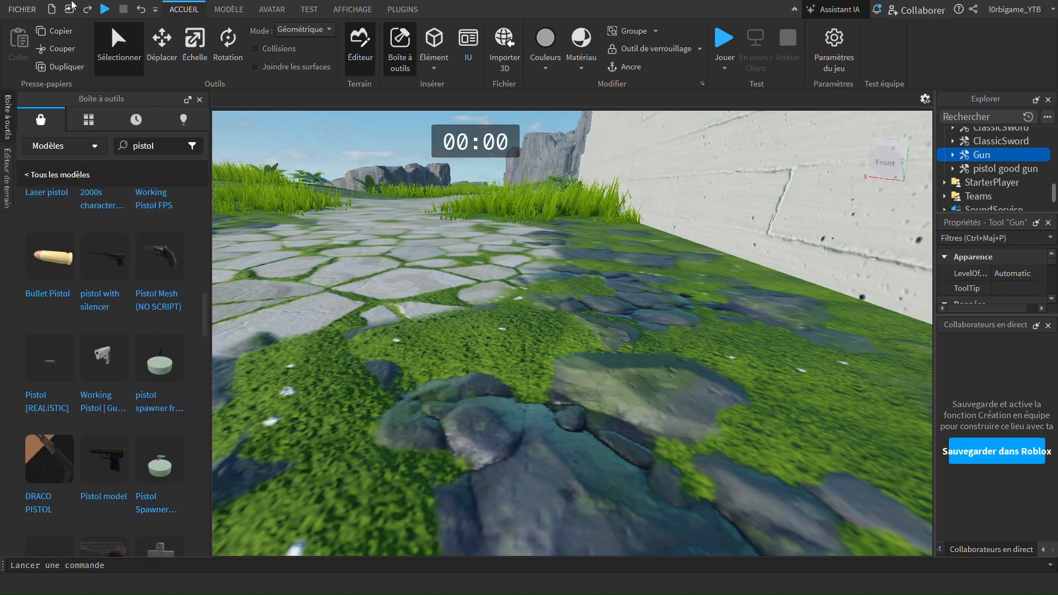
pyautogui.press('Delete')
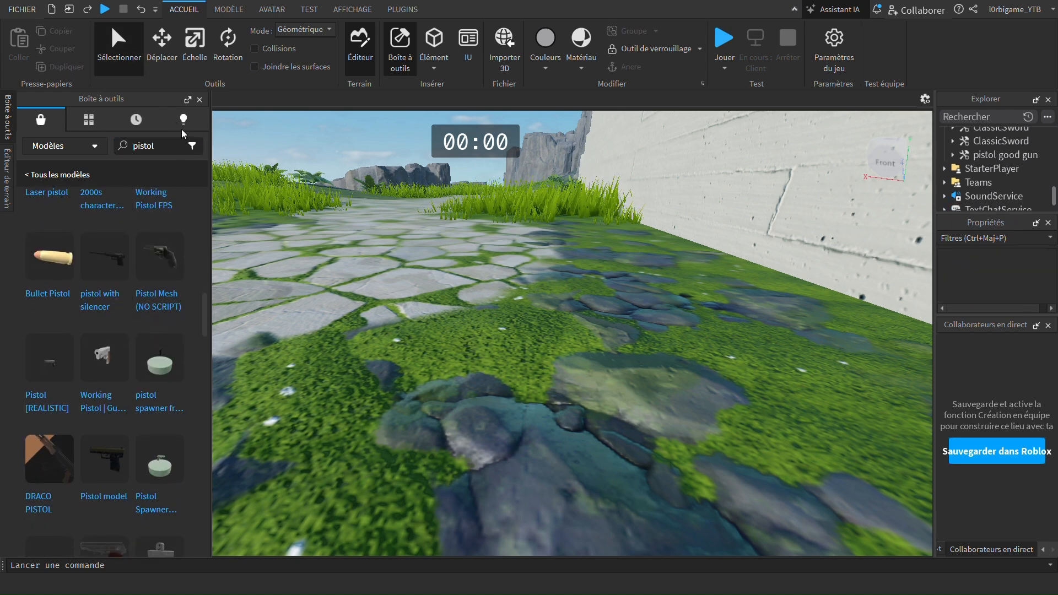
# Replace the toolbox search term and search the models for "medoc"
pyautogui.click(178, 152)
pyautogui.press('BackSpace')
pyautogui.press('BackSpace')
pyautogui.press('BackSpace')
pyautogui.press('BackSpace')
pyautogui.press('BackSpace')
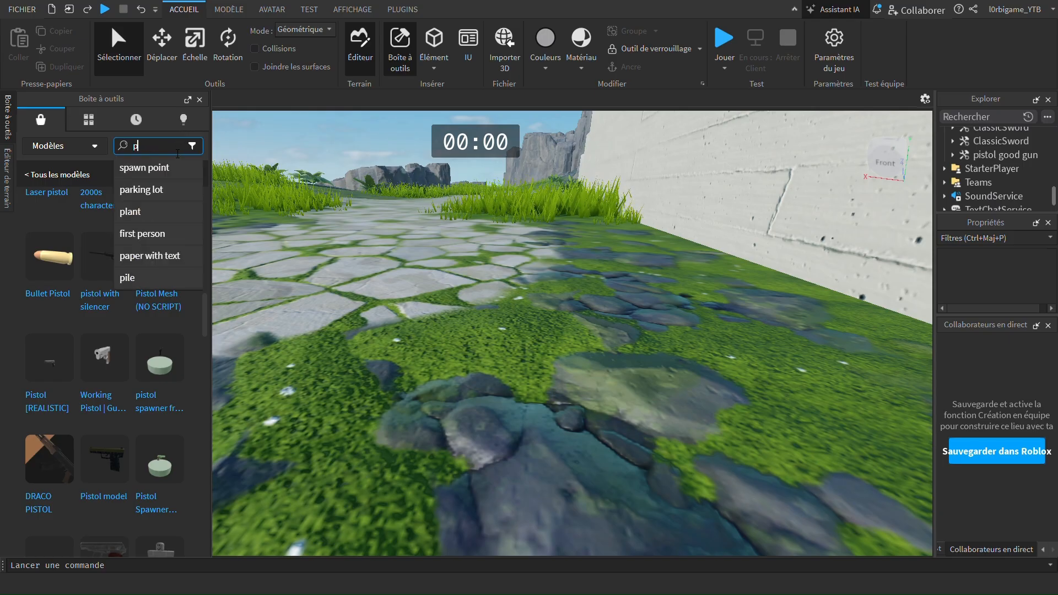
pyautogui.write('me')
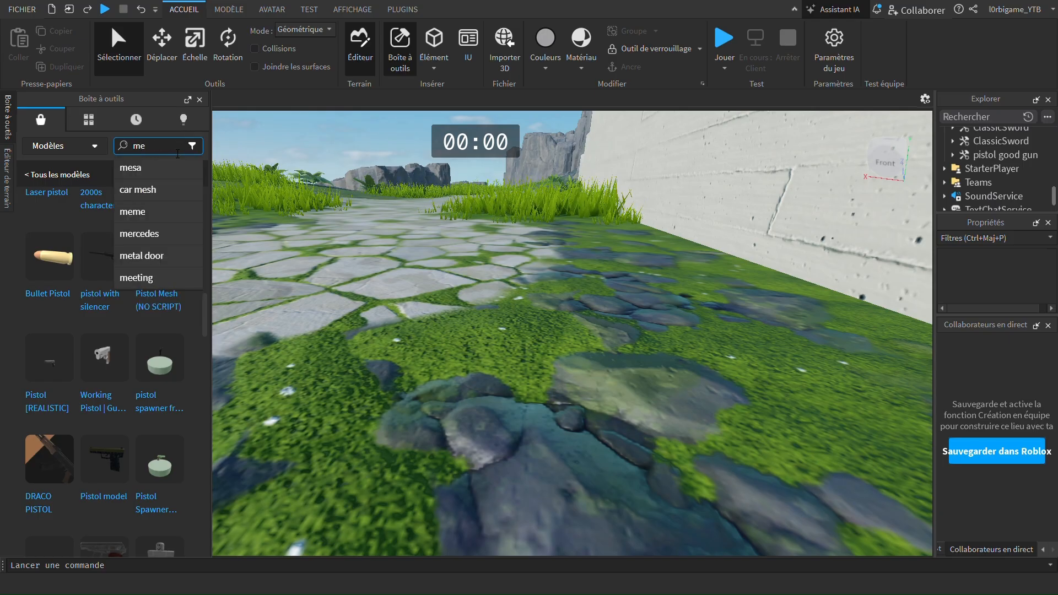
pyautogui.write('doc')
pyautogui.press('Return')
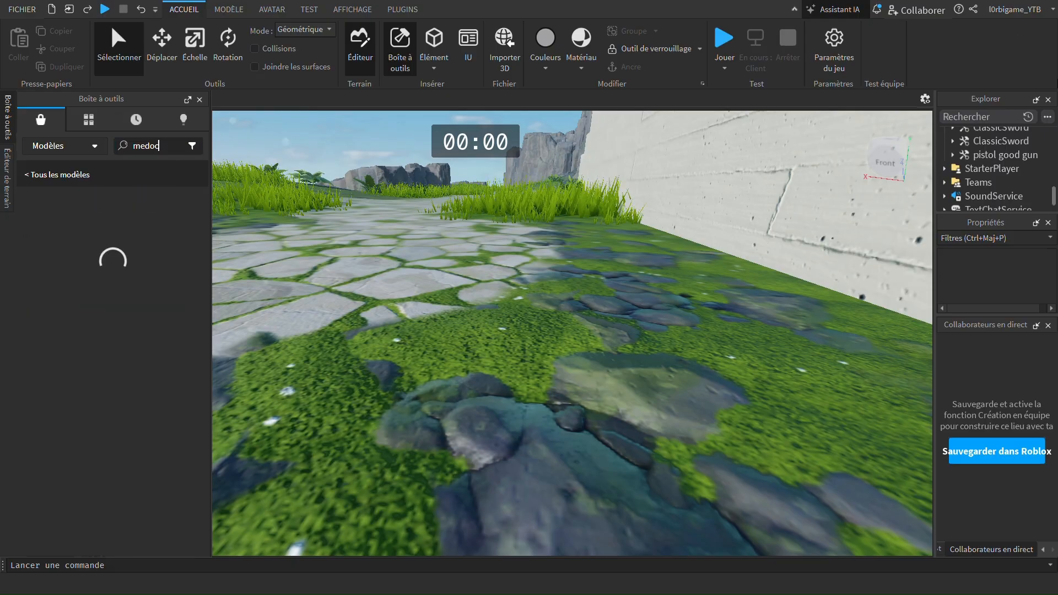
# Look through the "medoc" models in the toolbox for a suitable healing item
pyautogui.press('s')
pyautogui.moveTo(644, 405); pyautogui.dragTo(643, 406, button='right')
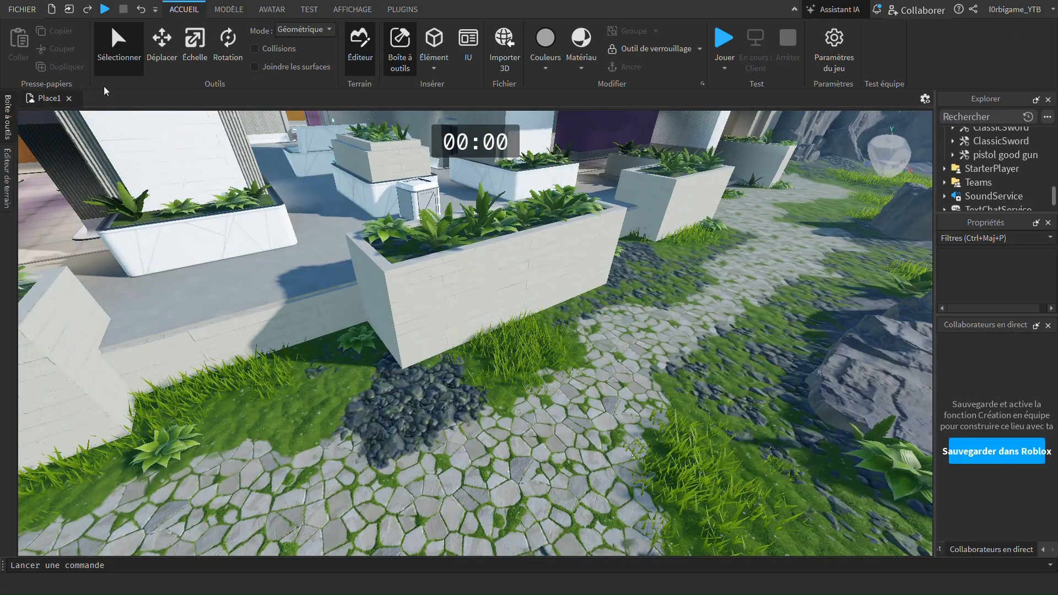
pyautogui.click(8, 116)
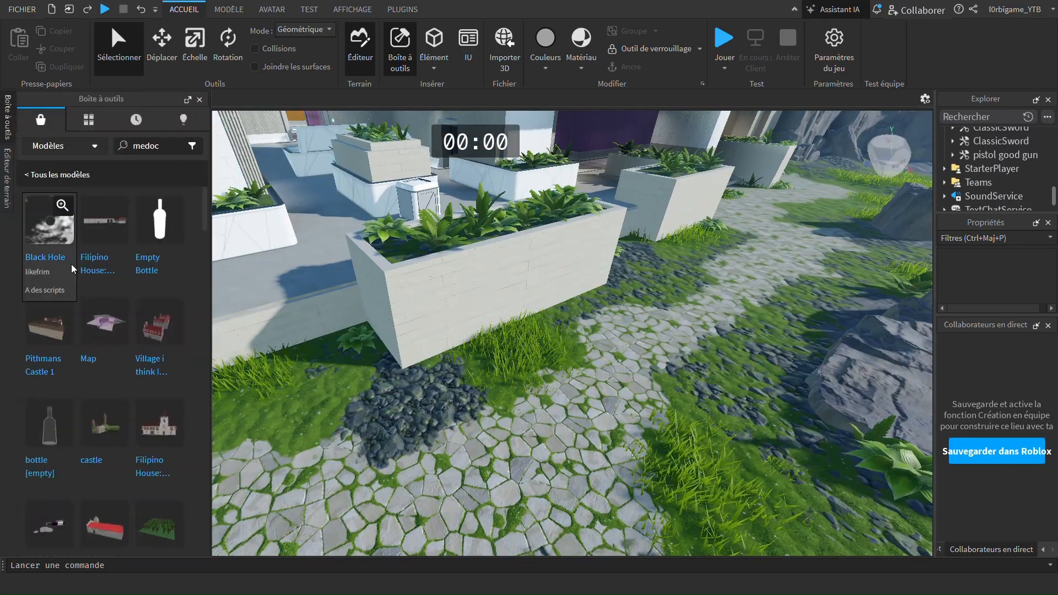
pyautogui.moveTo(72, 264)
pyautogui.scroll(-5, 72, 264)
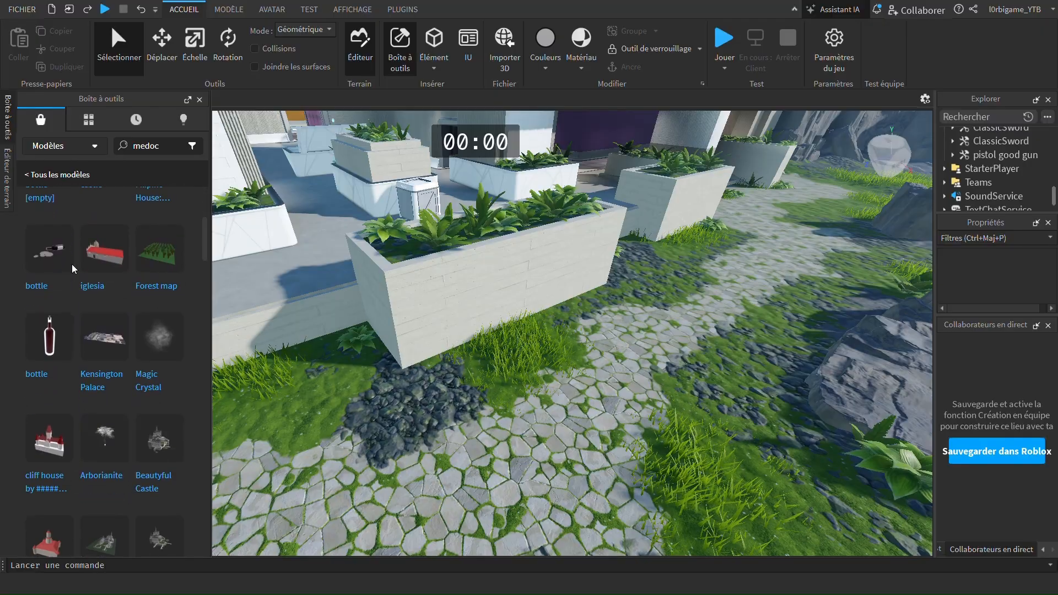
pyautogui.scroll(-4, 72, 263)
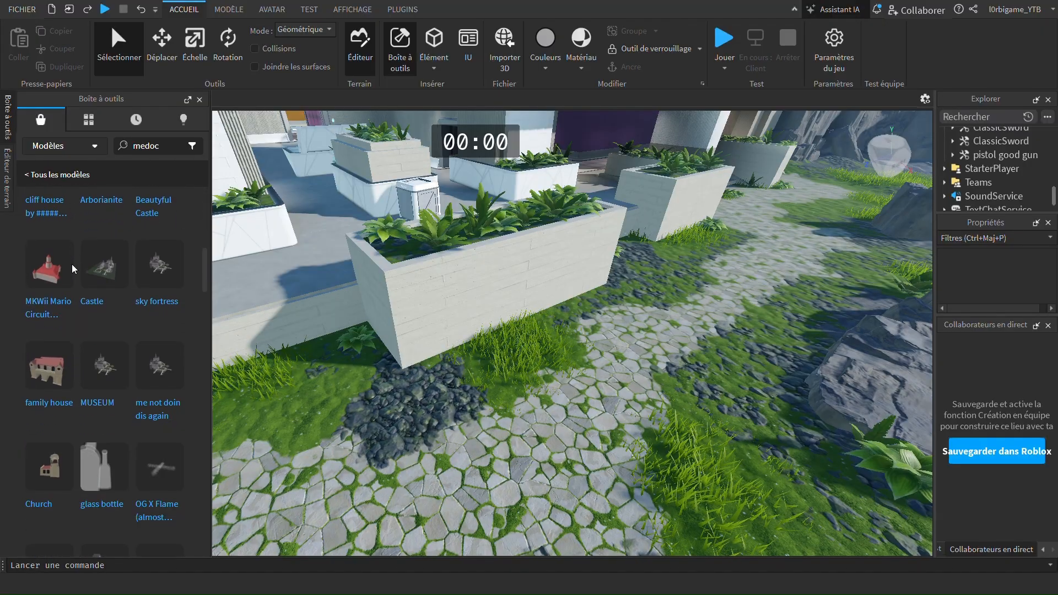
pyautogui.moveTo(52, 290)
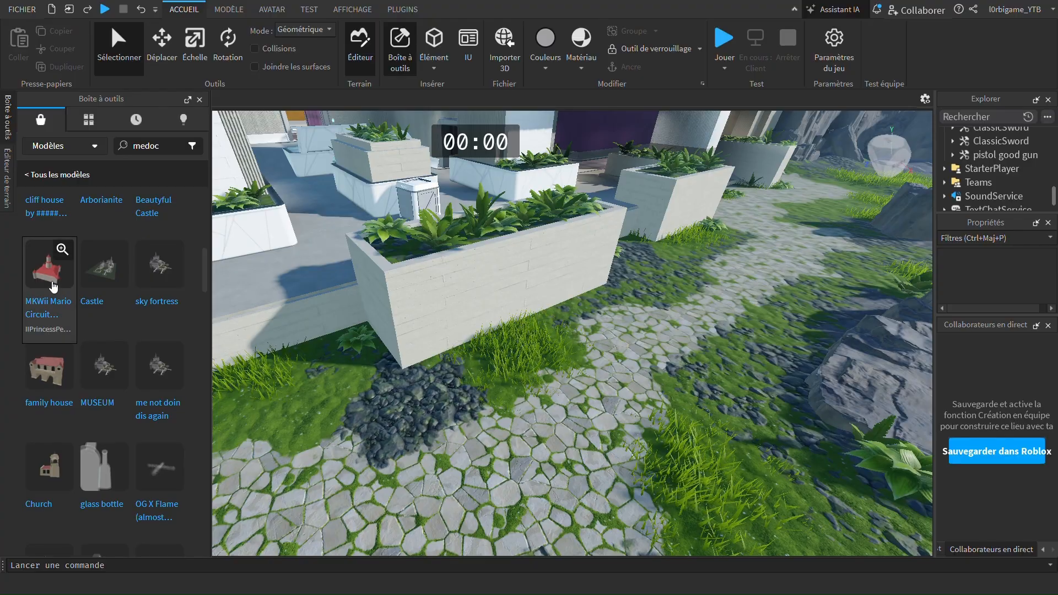
pyautogui.scroll(-3, 55, 290)
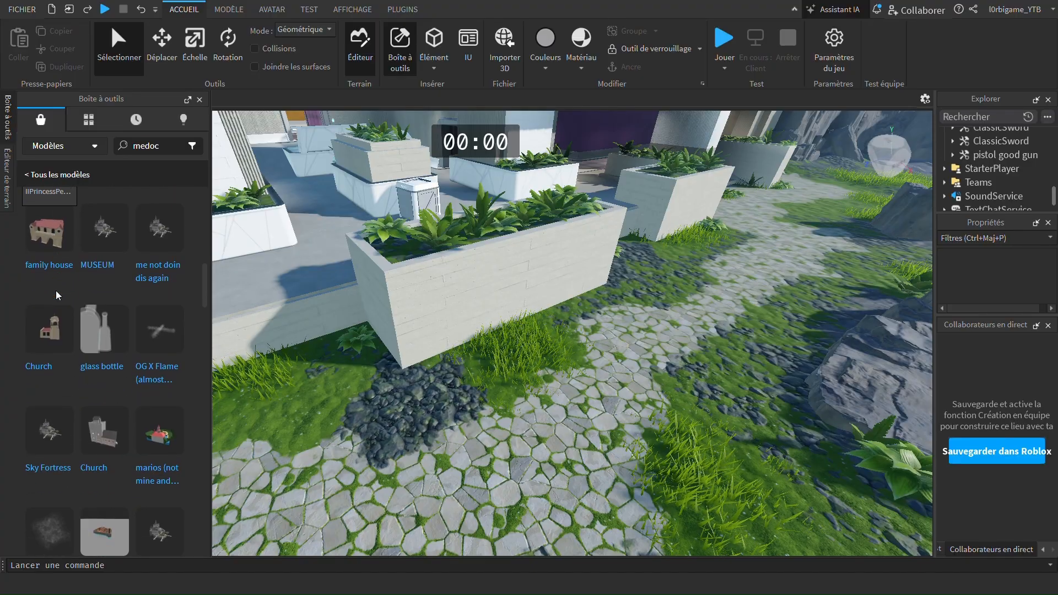
pyautogui.scroll(-5, 75, 419)
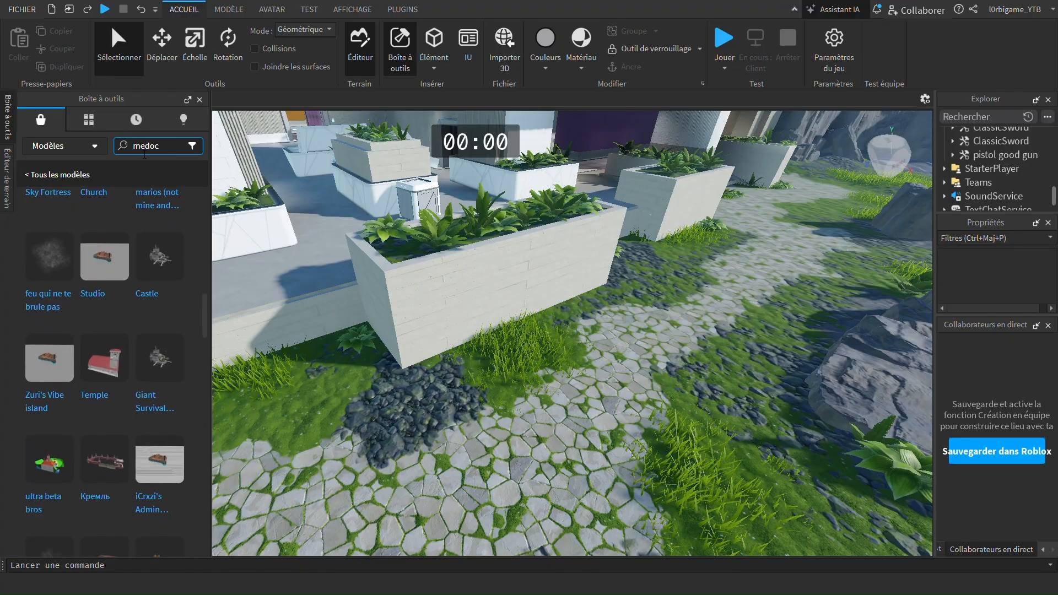
# Replace the toolbox search term and search the models for "soin"
pyautogui.click(178, 145)
pyautogui.press('BackSpace')
pyautogui.press('BackSpace')
pyautogui.press('BackSpace')
pyautogui.press('BackSpace')
pyautogui.press('BackSpace')
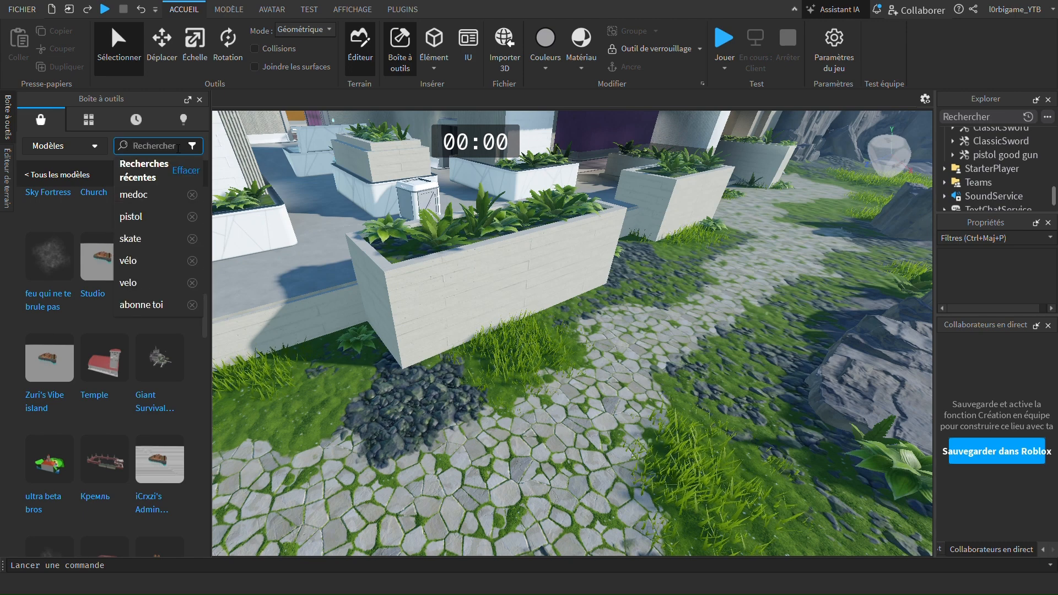
pyautogui.write('soin')
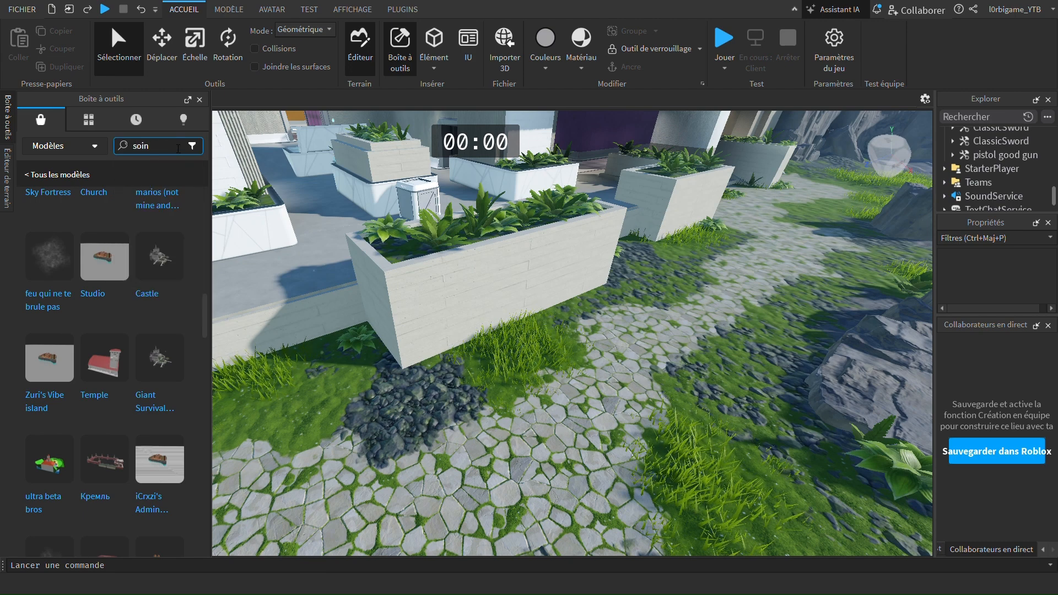
pyautogui.press('Return')
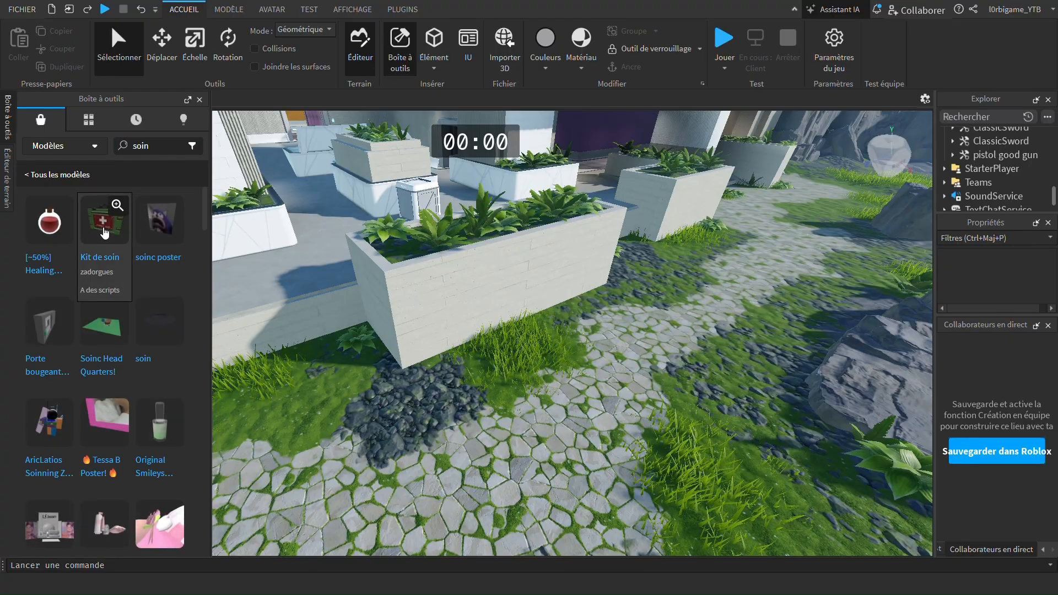
# Add the Kit de soin model from the "soin" results to the player's starter tools
pyautogui.click(103, 232)
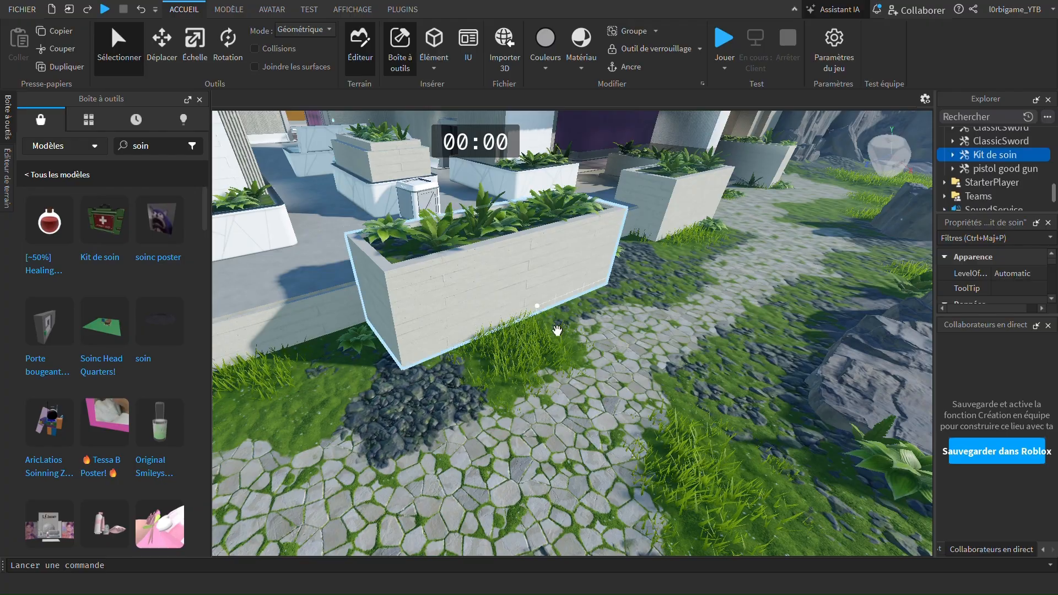
pyautogui.moveTo(439, 304); pyautogui.dragTo(436, 302, button='right')
# Insert the soinc poster model and place it on the white wall of the front pillar above the planter
pyautogui.click(10, 126)
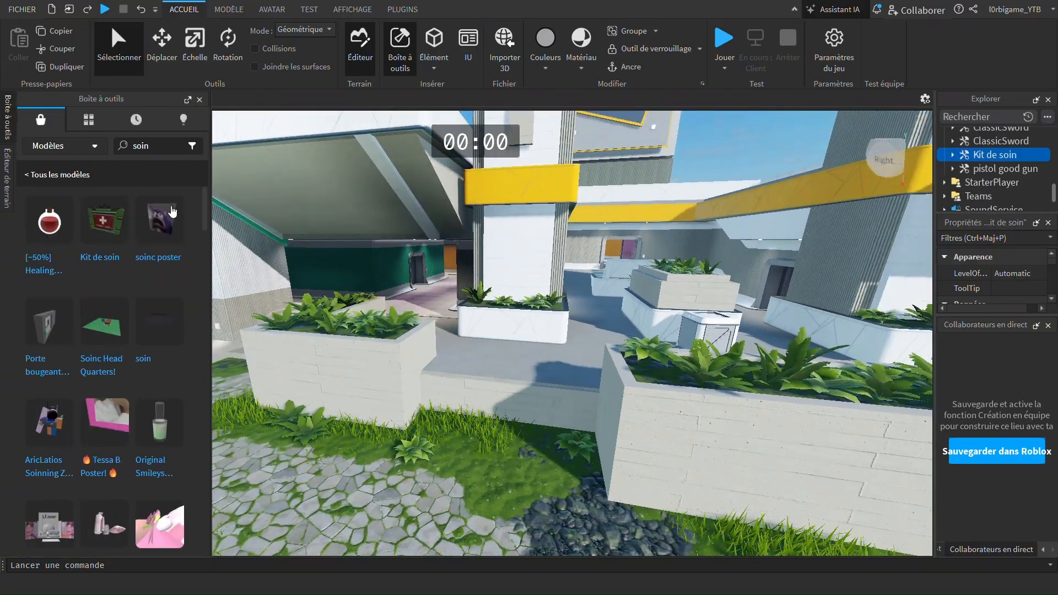
pyautogui.click(173, 217)
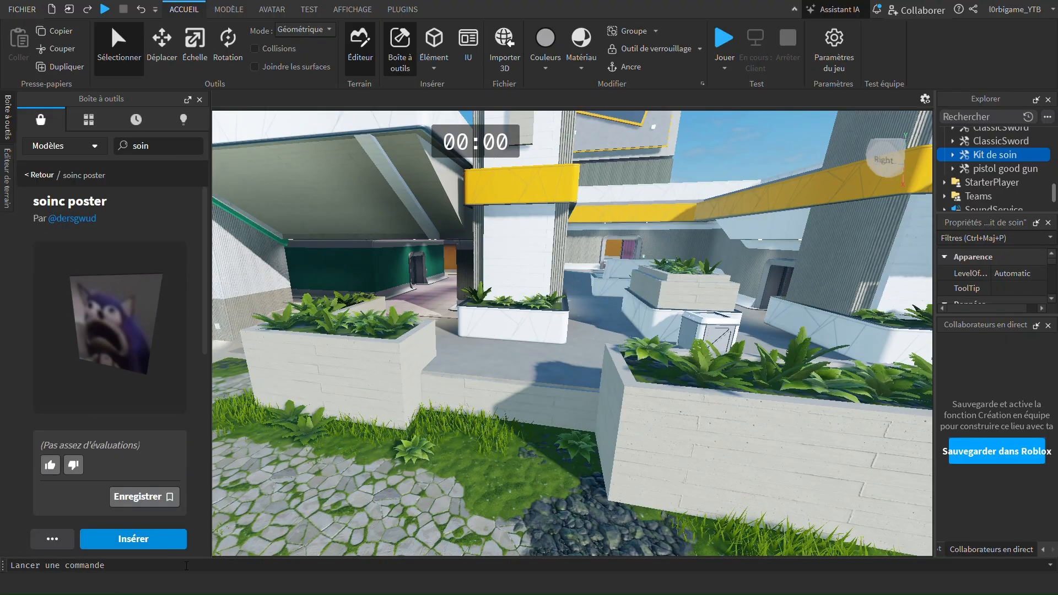
pyautogui.click(137, 541)
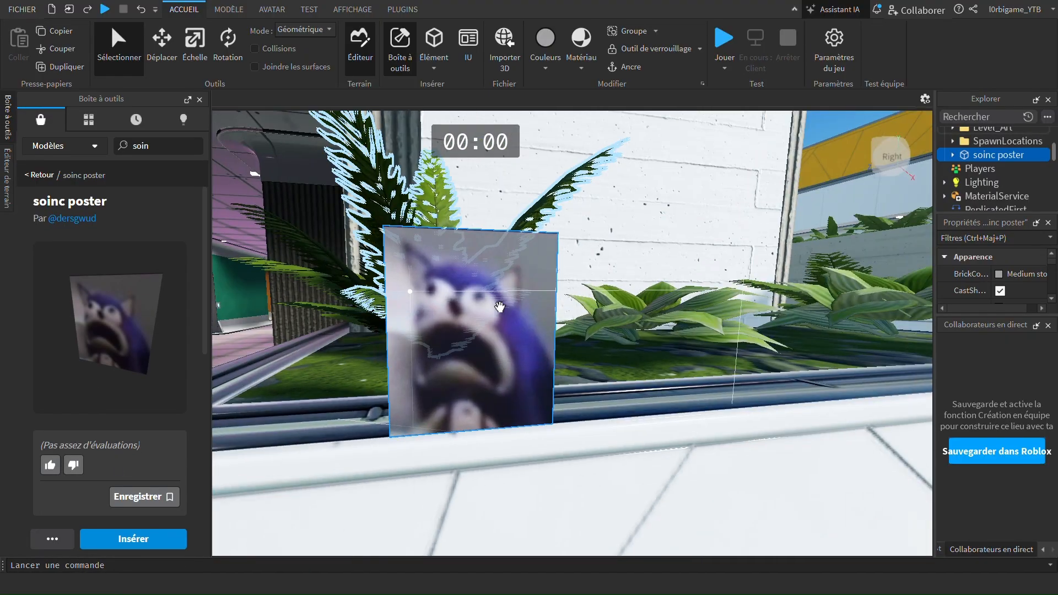
pyautogui.moveTo(500, 307); pyautogui.dragTo(406, 315)
pyautogui.moveTo(411, 283); pyautogui.dragTo(406, 315, button='right')
pyautogui.moveTo(407, 315); pyautogui.dragTo(568, 253)
pyautogui.click(546, 331)
pyautogui.press('f')
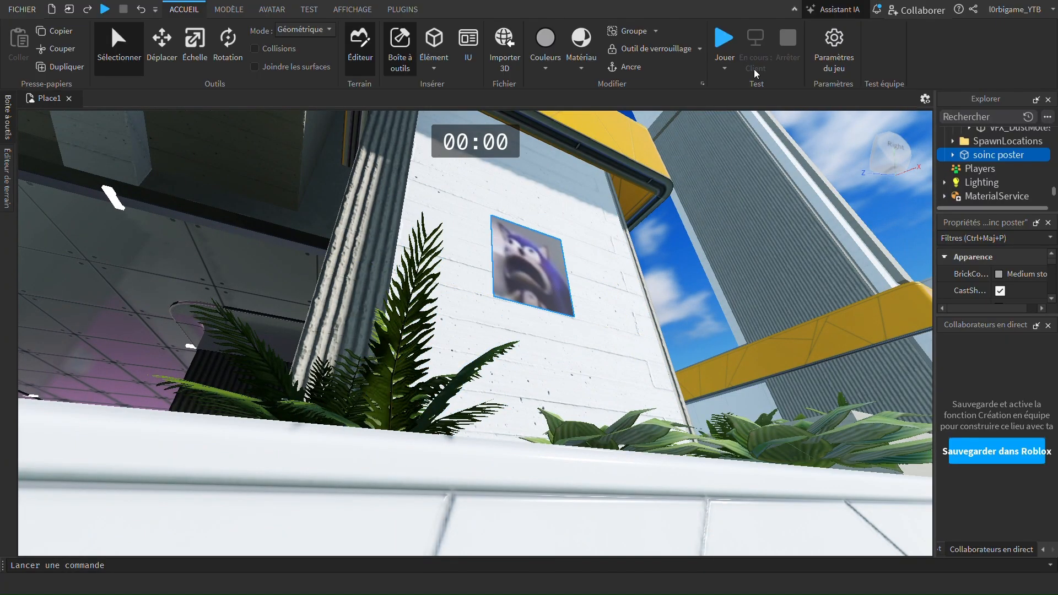
# Scale the soinc poster on the pillar wall, stretching its height and adjusting its width
pyautogui.click(190, 65)
pyautogui.moveTo(538, 219); pyautogui.dragTo(541, 133)
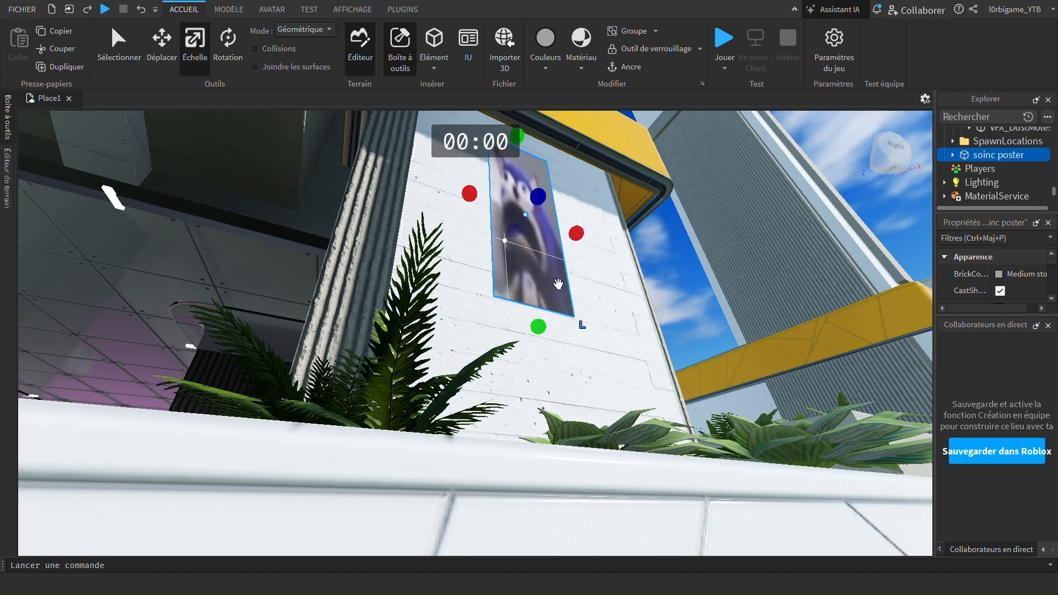
pyautogui.moveTo(576, 234); pyautogui.dragTo(544, 232)
pyautogui.moveTo(477, 374); pyautogui.dragTo(478, 367, button='right')
pyautogui.scroll(-8, 476, 374)
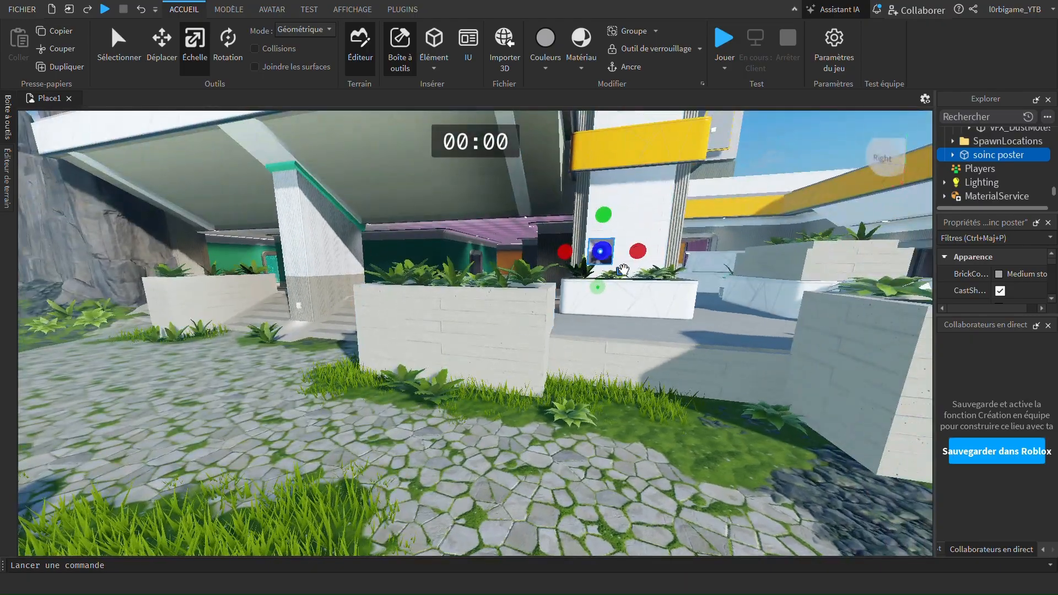
# Reposition and widen the soinc poster so it fills the pillar's white face below the yellow band
pyautogui.moveTo(604, 251); pyautogui.dragTo(633, 161)
pyautogui.moveTo(665, 207); pyautogui.dragTo(697, 204)
pyautogui.moveTo(592, 212); pyautogui.dragTo(570, 211)
pyautogui.moveTo(626, 288)
pyautogui.mouseDown()
pyautogui.moveTo(630, 257)
pyautogui.moveTo(630, 294)
pyautogui.mouseUp()
pyautogui.press('d')
pyautogui.moveTo(822, 281); pyautogui.dragTo(822, 280, button='right')
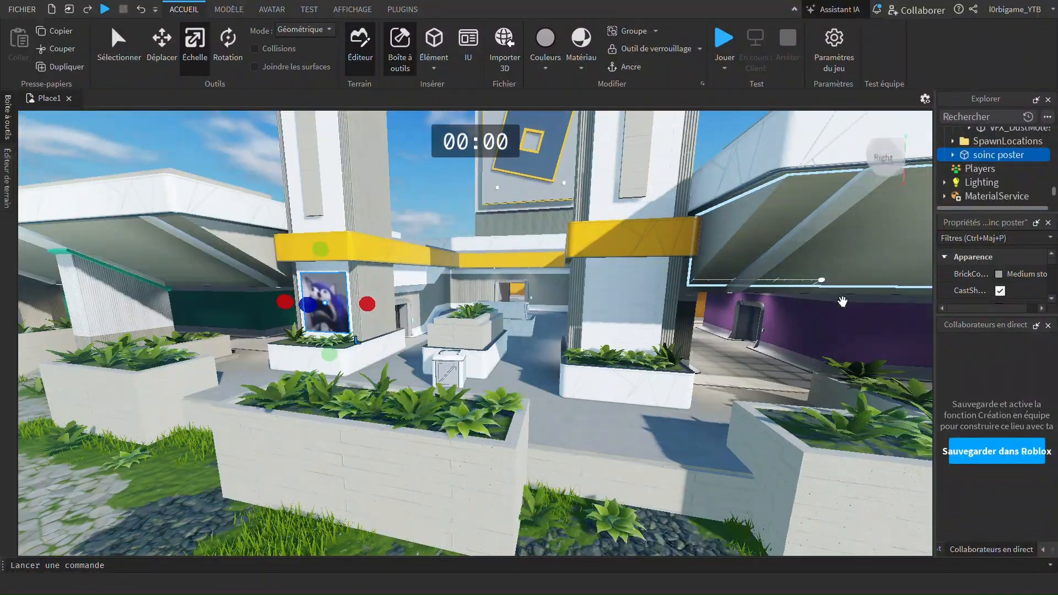
# Start a play test, walk out of the pink area and equip the Kit de soin
pyautogui.click(566, 453)
pyautogui.scroll(5, 502, 251)
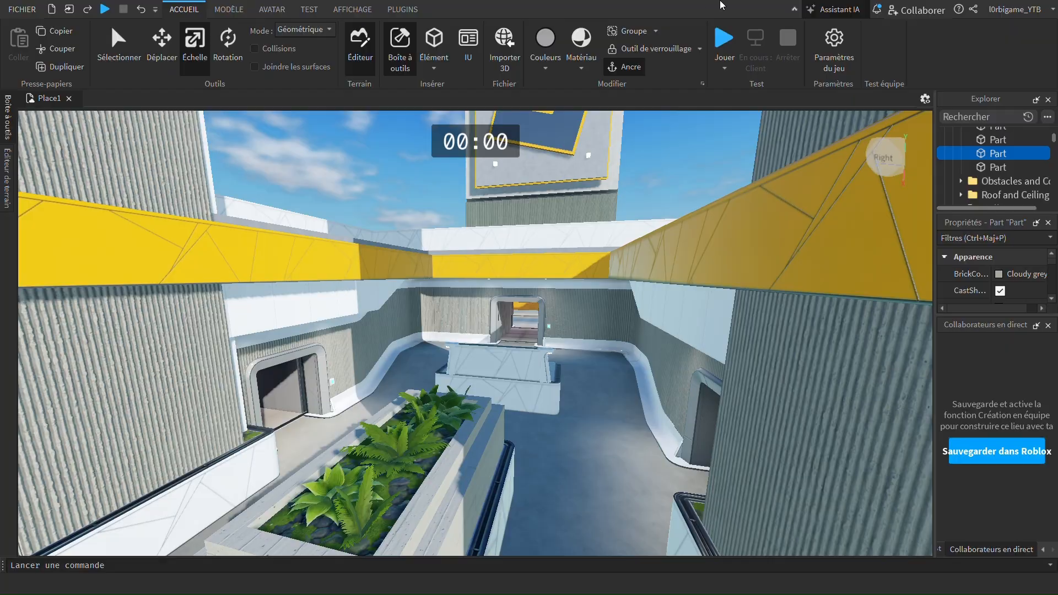
pyautogui.click(724, 40)
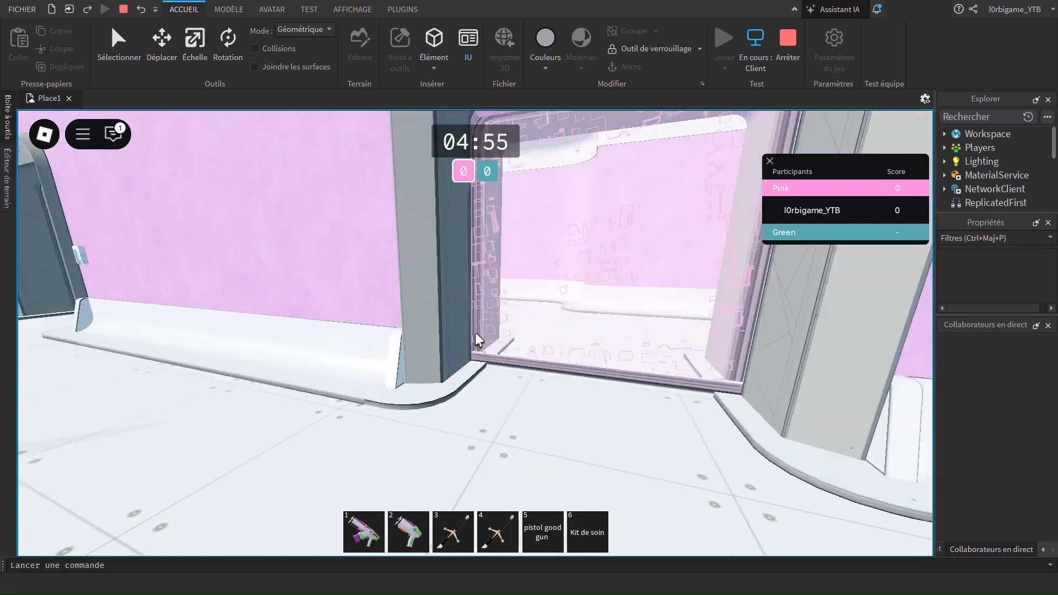
pyautogui.press('w')
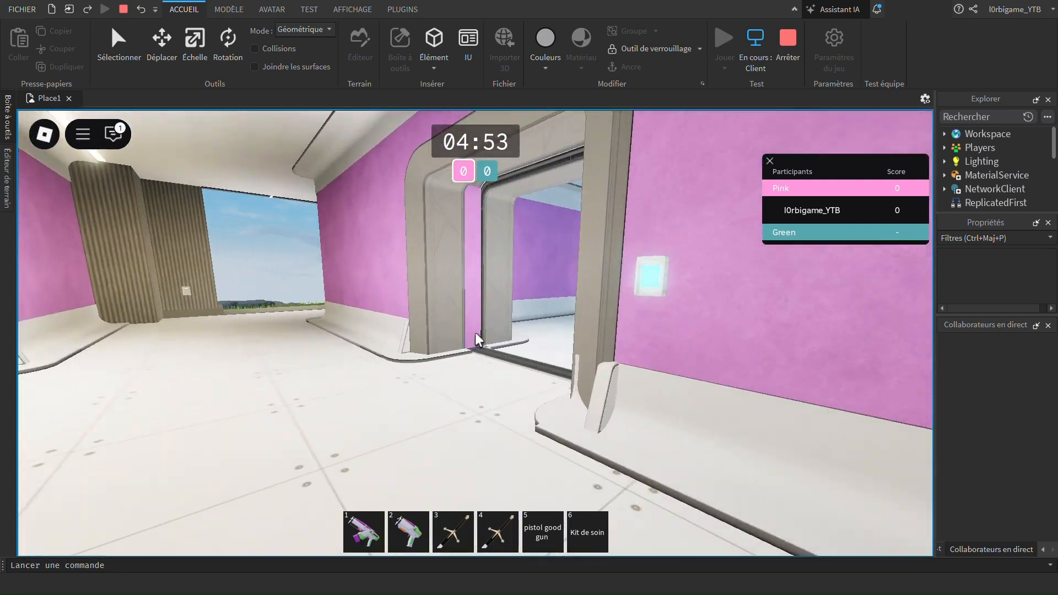
pyautogui.press('w')
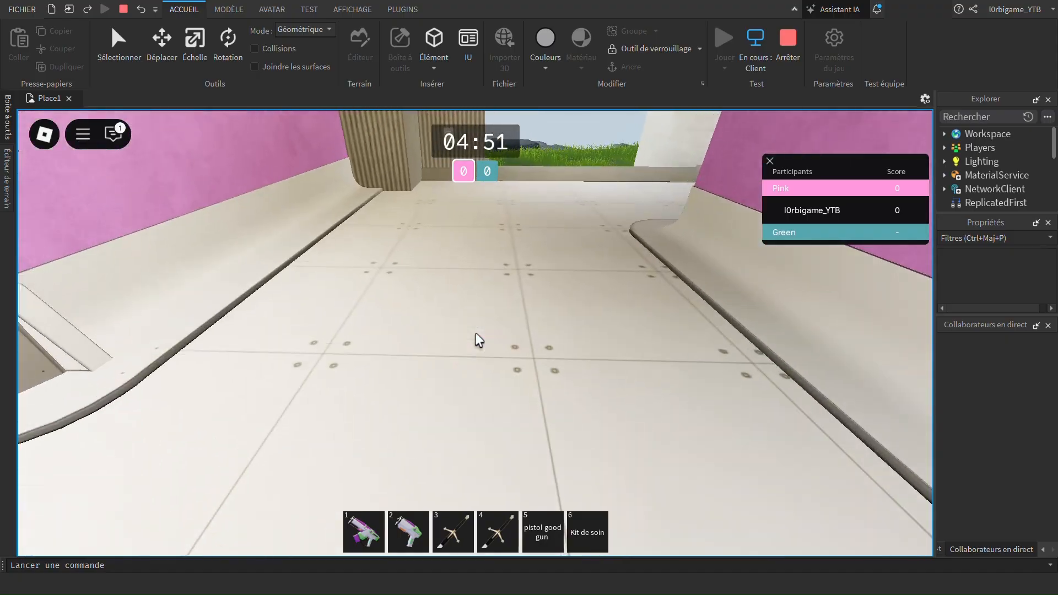
pyautogui.press('6')
pyautogui.press('w')
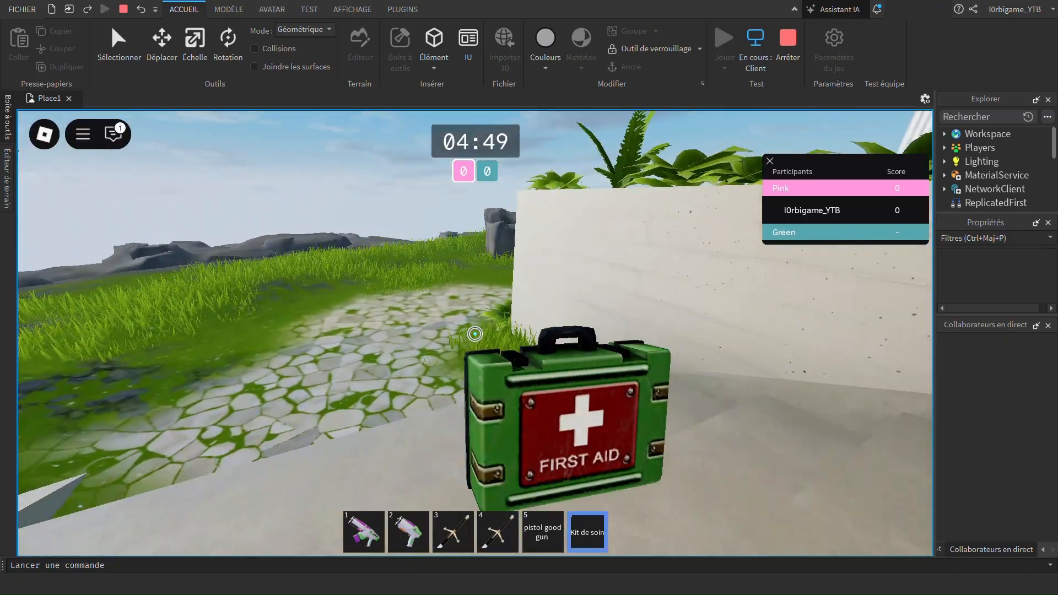
pyautogui.press('w')
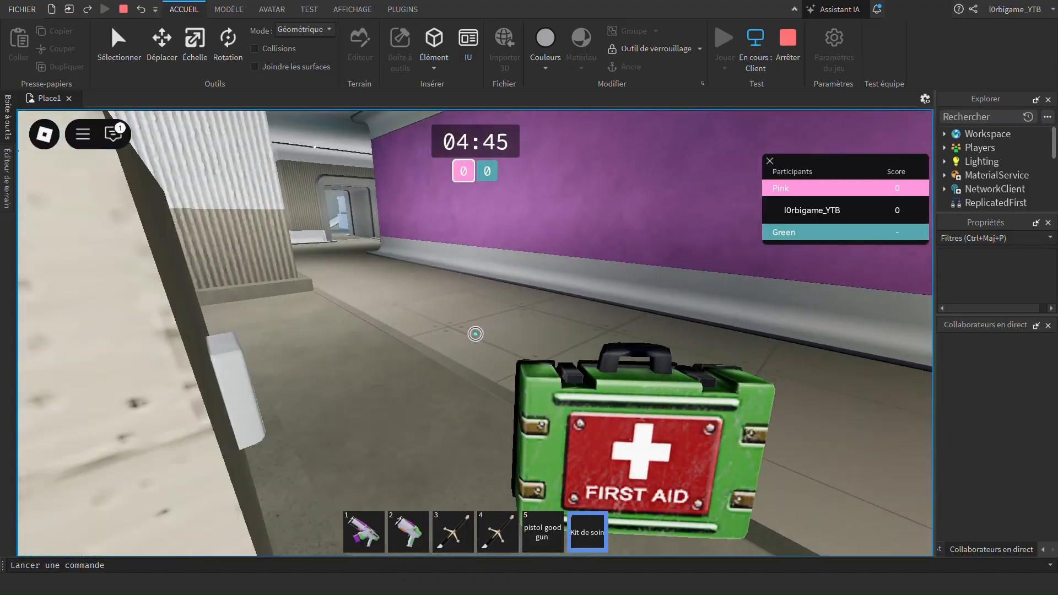
# Equip the pistol good gun, walk to the corrugated wall, fire several shots at it and reload
pyautogui.press('5')
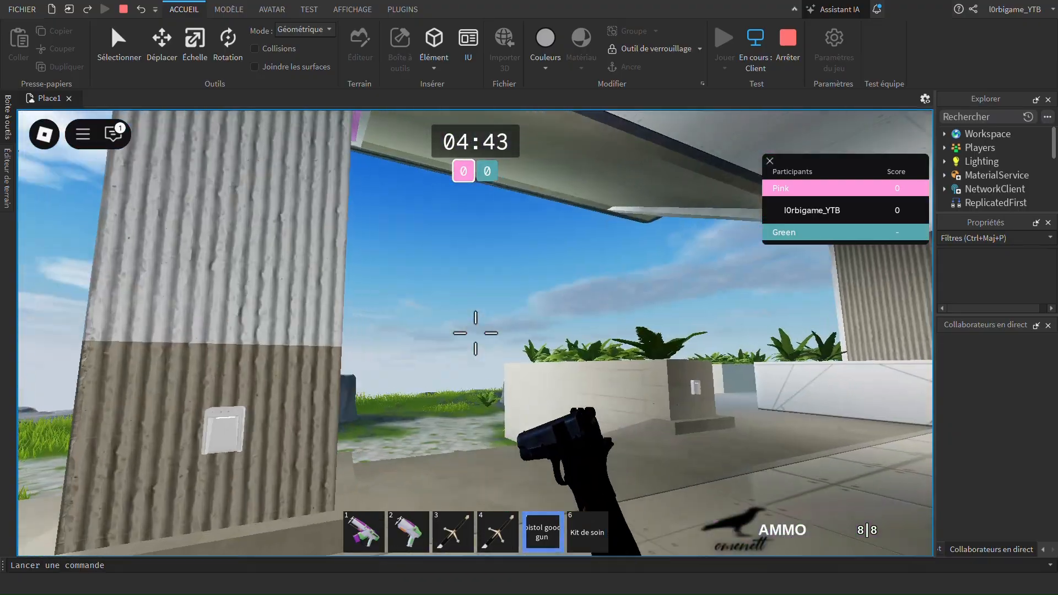
pyautogui.press('w')
pyautogui.press('w')
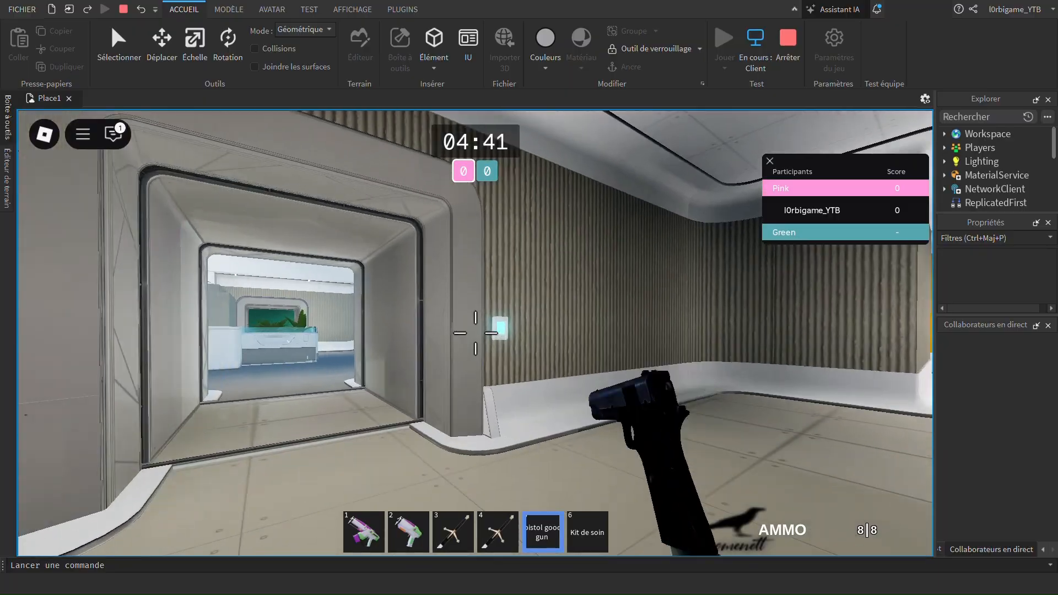
pyautogui.click(476, 333)
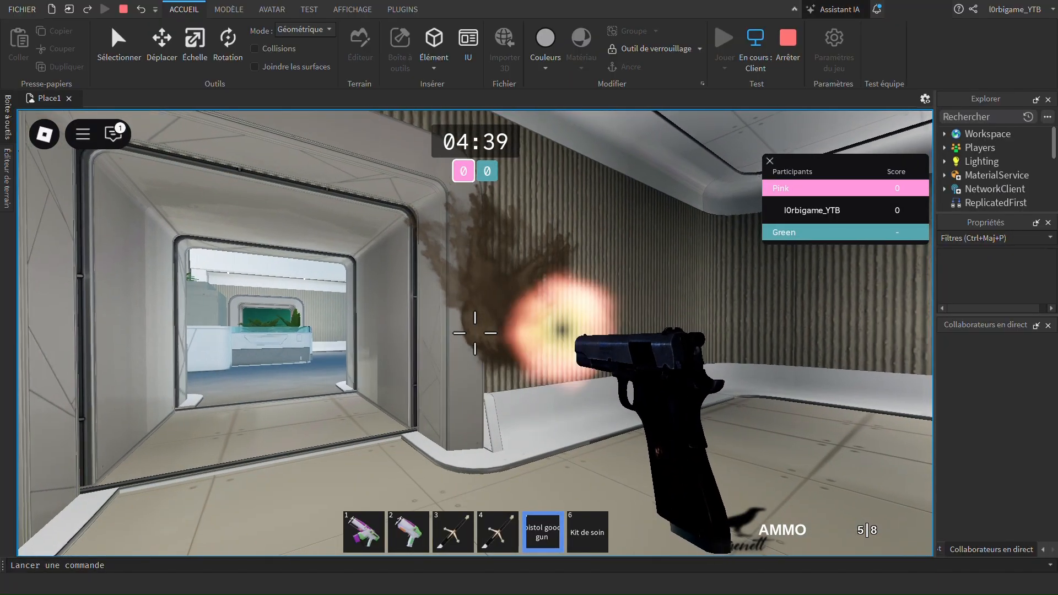
pyautogui.click(475, 333)
pyautogui.click(476, 333)
pyautogui.press('r')
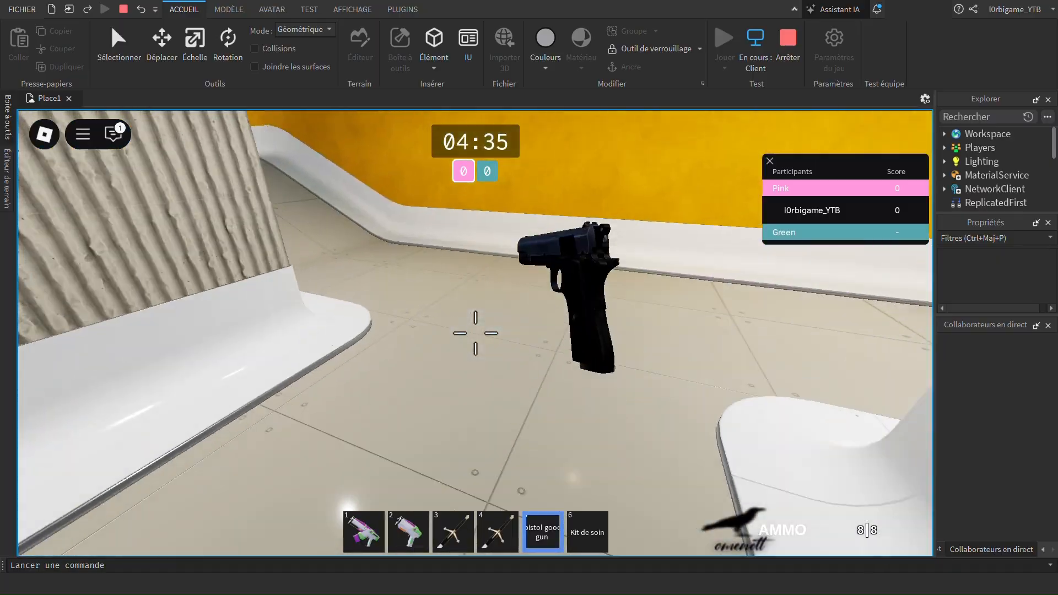
# Switch to the blaster in slot 2, reload it and jump across the central planter towards the outdoor area
pyautogui.press('4')
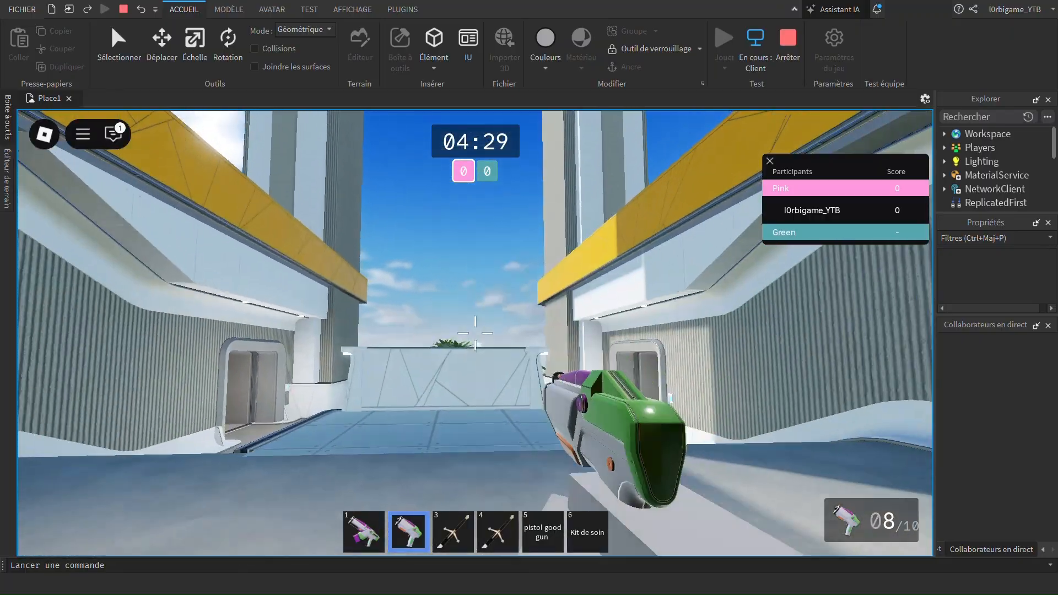
pyautogui.press('w')
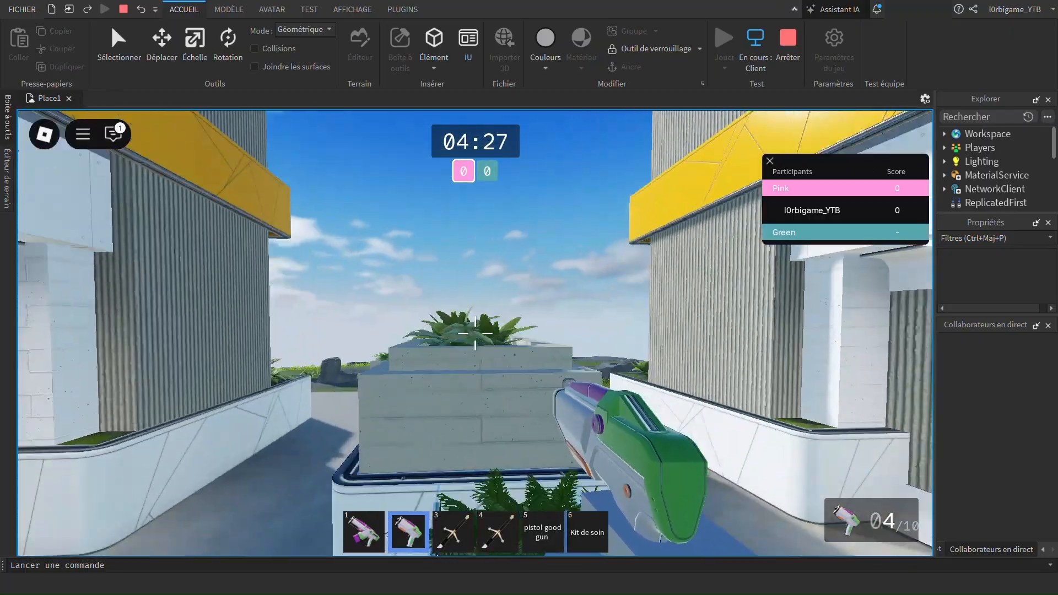
pyautogui.press('r')
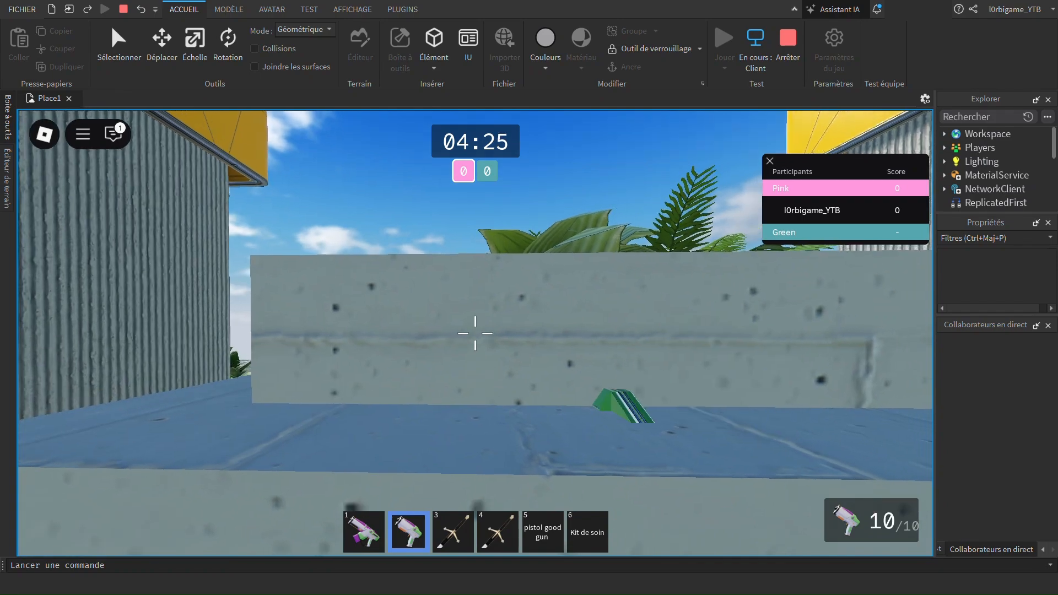
pyautogui.press('w')
pyautogui.press('space')
pyautogui.press('w')
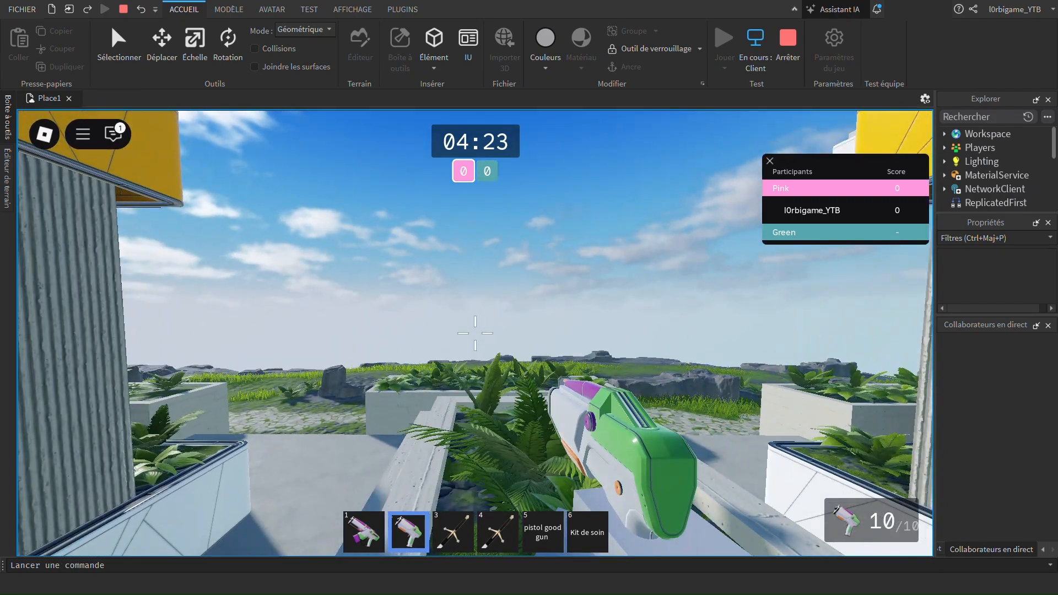
pyautogui.press('w')
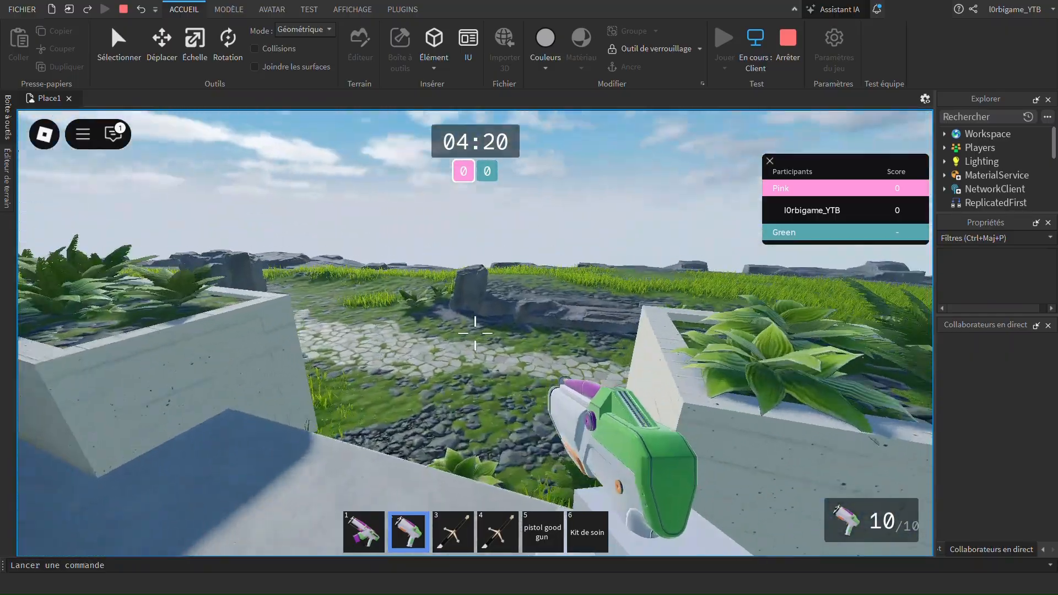
# Test-fire the blaster several times over the rocks and grass outside the building
pyautogui.click(475, 333)
pyautogui.click(475, 332)
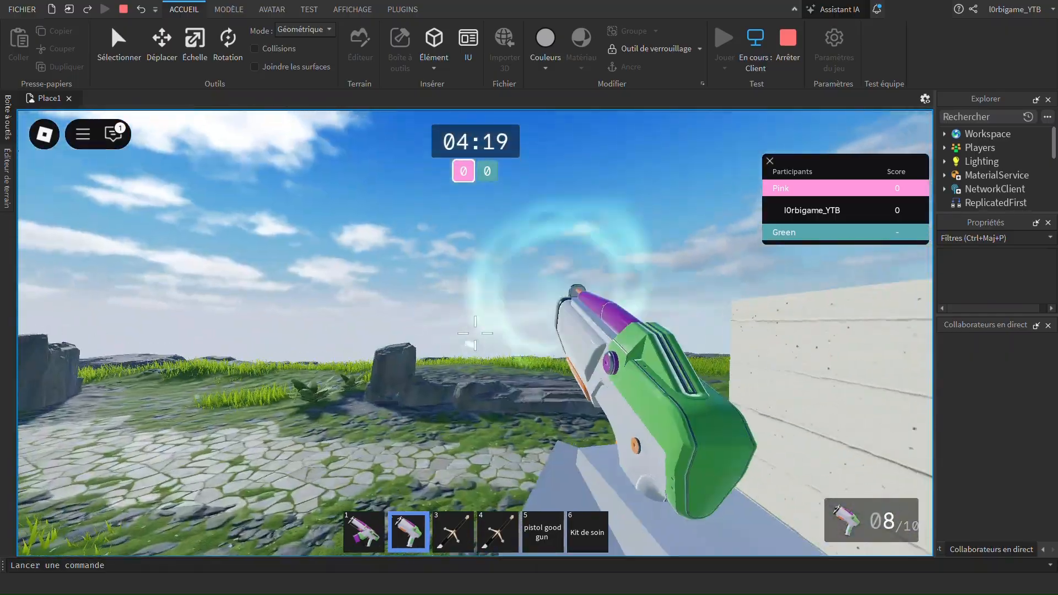
pyautogui.click(475, 333)
pyautogui.click(475, 333)
pyautogui.click(475, 333)
# Leave the play test and return to editing the place
pyautogui.press('Escape')
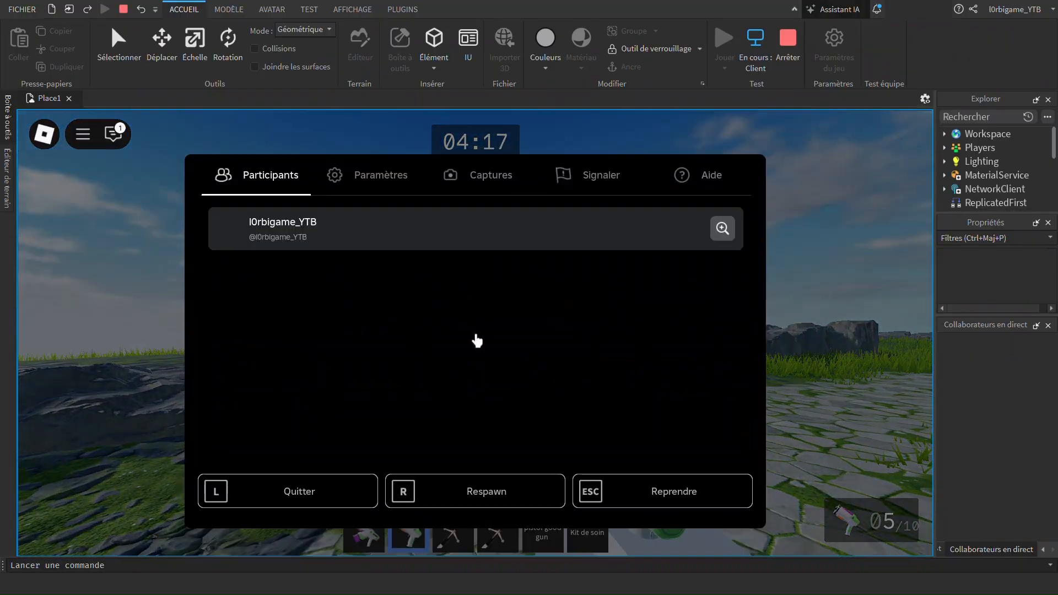
pyautogui.press('Escape')
pyautogui.press('Escape')
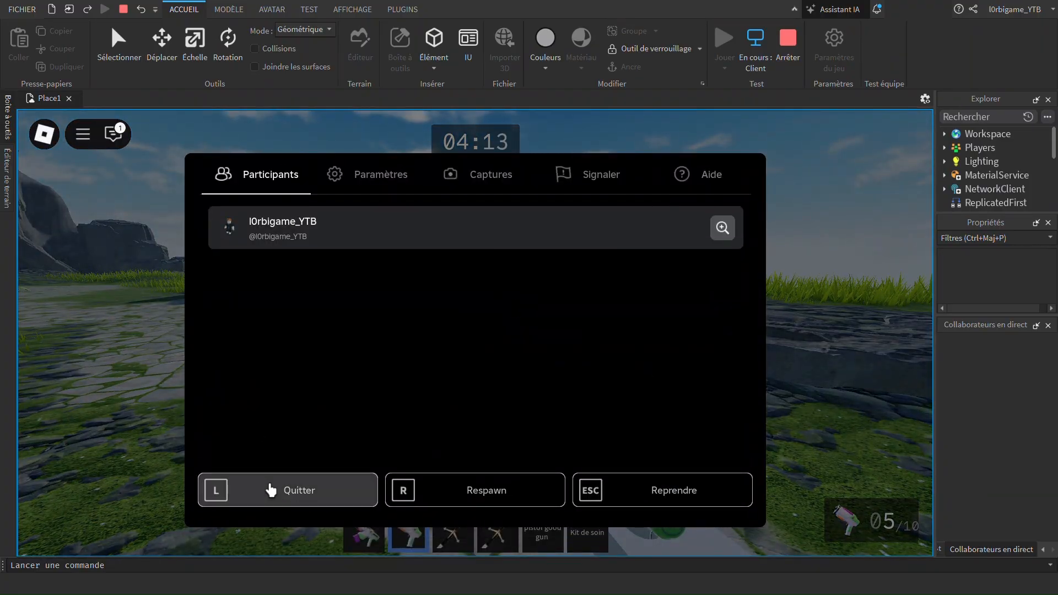
pyautogui.click(411, 363)
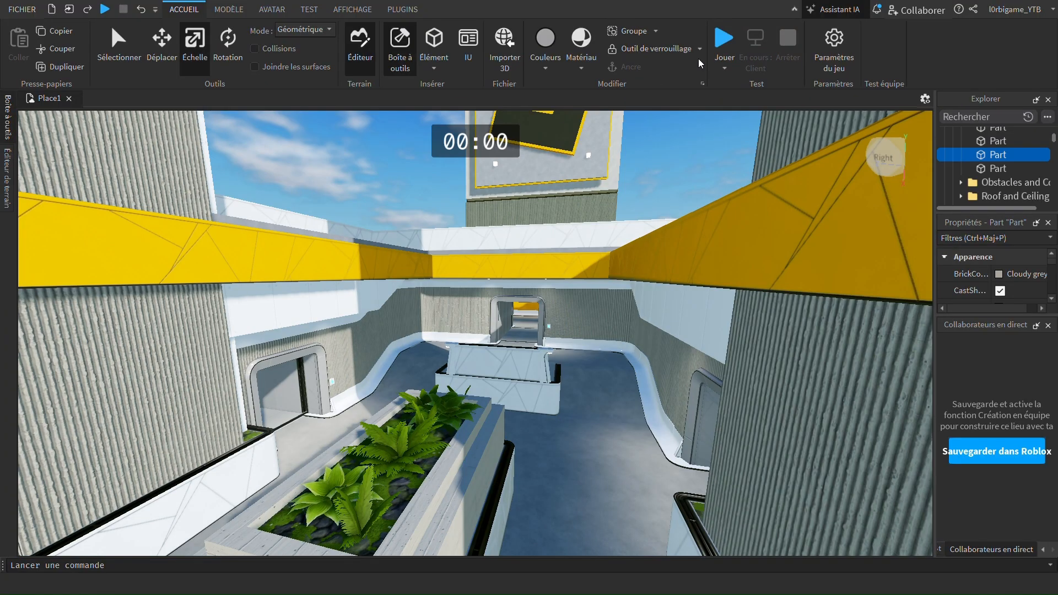
# Insert another soinc poster model and move it from in front of the tower sign down over the building's roof
pyautogui.press('s')
pyautogui.moveTo(482, 367); pyautogui.dragTo(483, 368, button='right')
pyautogui.press('s')
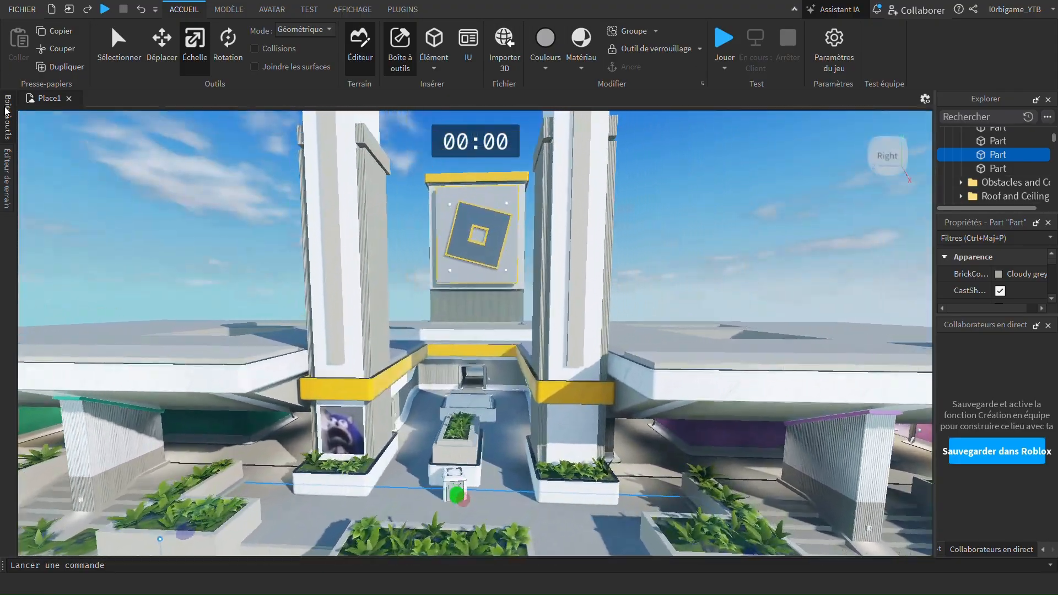
pyautogui.click(7, 116)
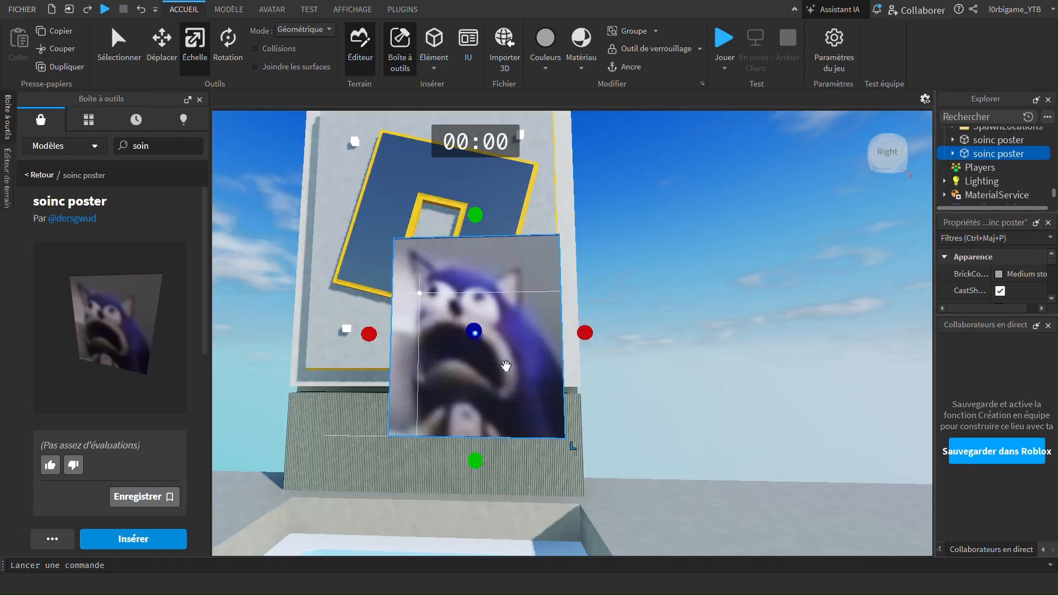
pyautogui.moveTo(524, 373); pyautogui.dragTo(590, 504)
pyautogui.moveTo(589, 504); pyautogui.dragTo(589, 504, button='right')
pyautogui.moveTo(589, 505); pyautogui.dragTo(589, 504)
pyautogui.moveTo(589, 504); pyautogui.dragTo(589, 505, button='right')
pyautogui.moveTo(589, 505); pyautogui.dragTo(589, 504)
pyautogui.moveTo(589, 505); pyautogui.dragTo(589, 504, button='right')
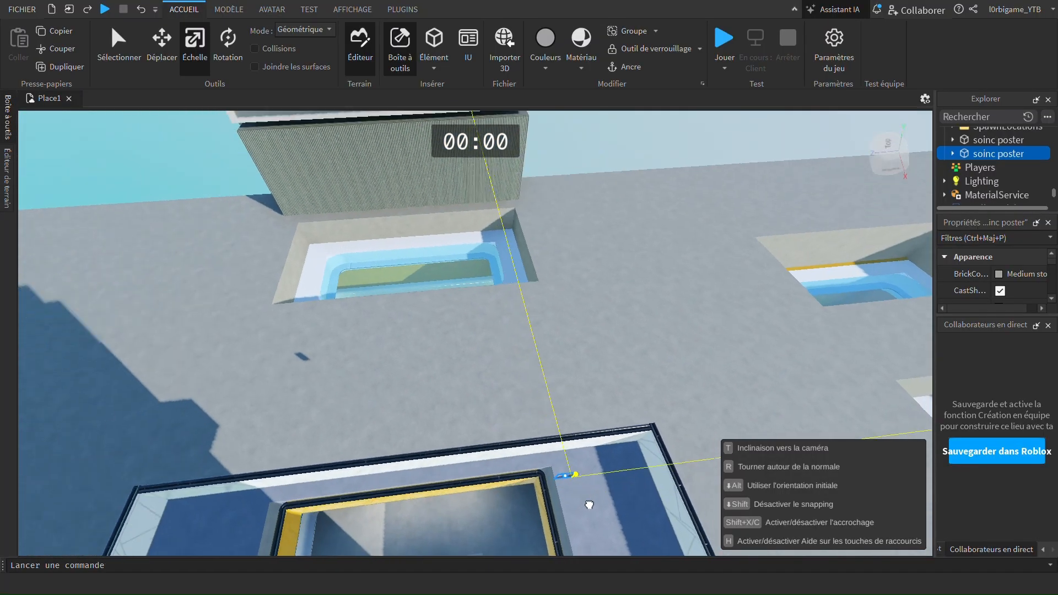
pyautogui.moveTo(590, 505); pyautogui.dragTo(590, 505)
pyautogui.moveTo(589, 505); pyautogui.dragTo(593, 420, button='right')
pyautogui.moveTo(594, 420); pyautogui.dragTo(597, 356)
pyautogui.moveTo(683, 409); pyautogui.dragTo(684, 418, button='right')
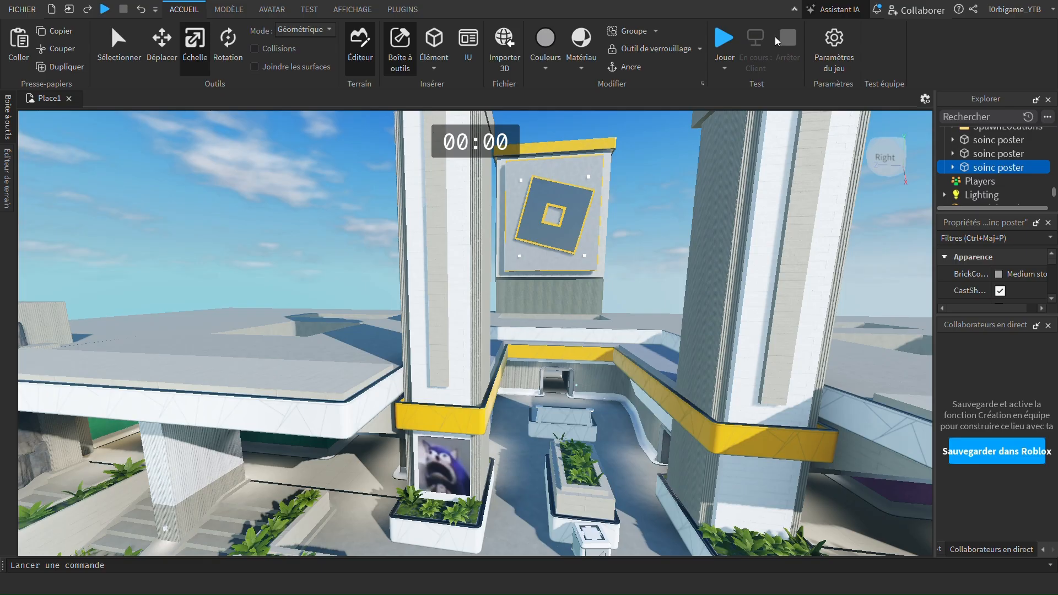
# Paste another copy of the soinc poster and place it on the second front pillar, opposite the existing poster
pyautogui.hotkey('ctrl', 'd')
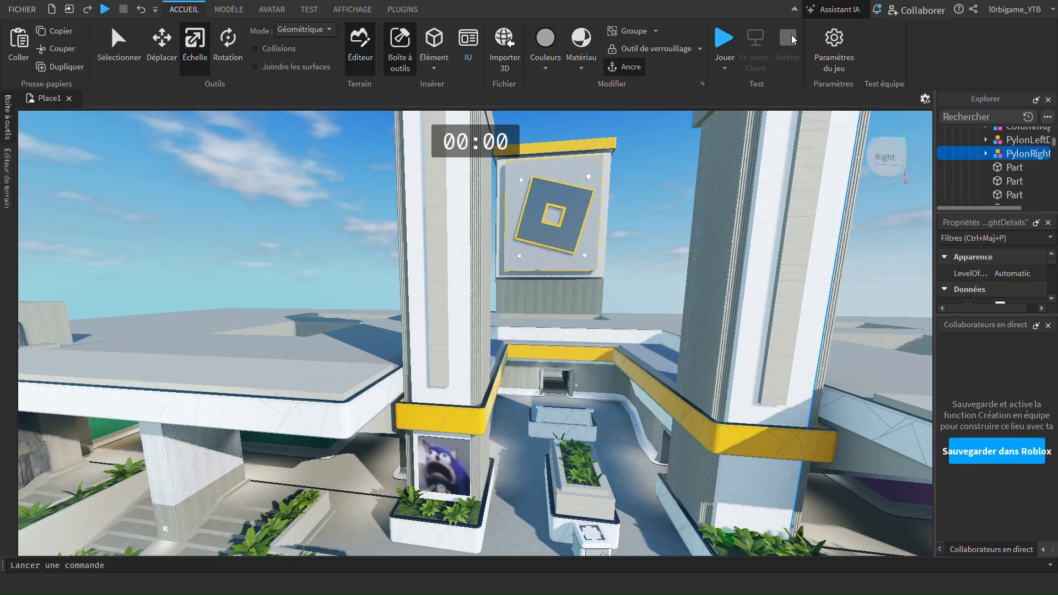
pyautogui.hotkey('ctrl', 'z')
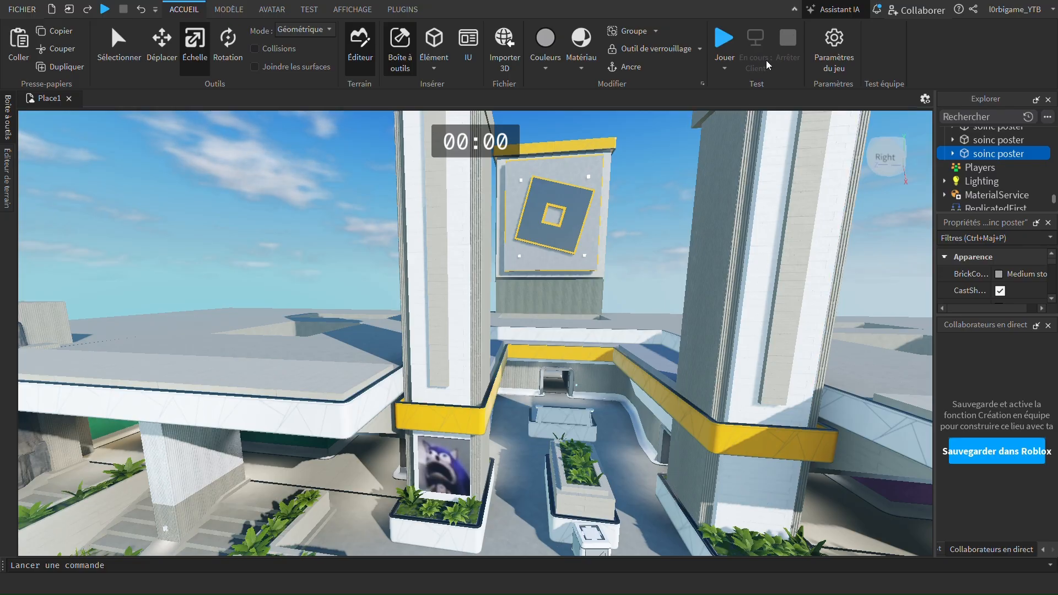
pyautogui.hotkey('ctrl', 'v')
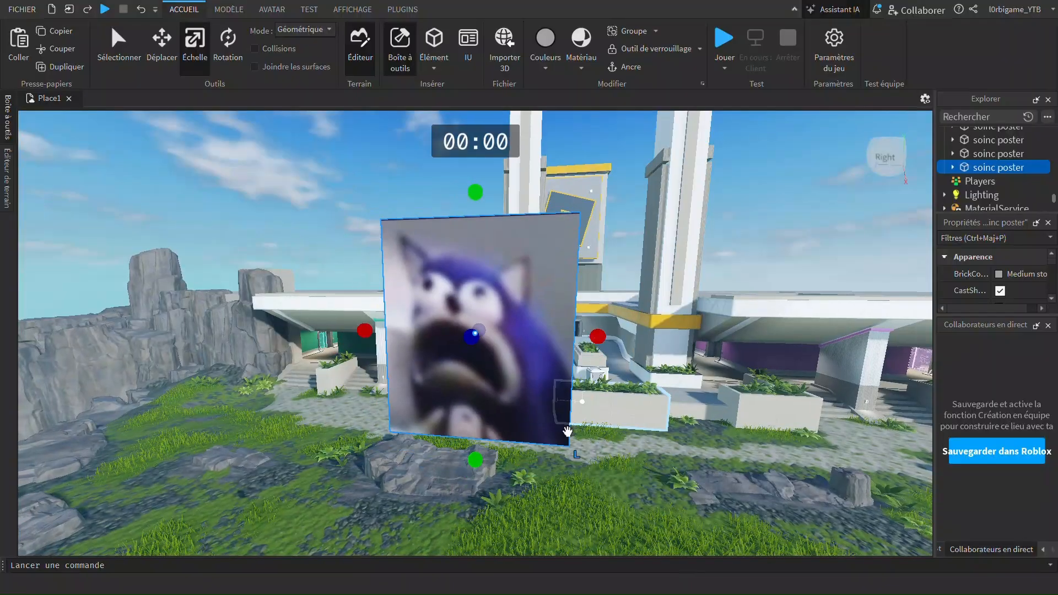
pyautogui.moveTo(561, 368); pyautogui.dragTo(674, 351)
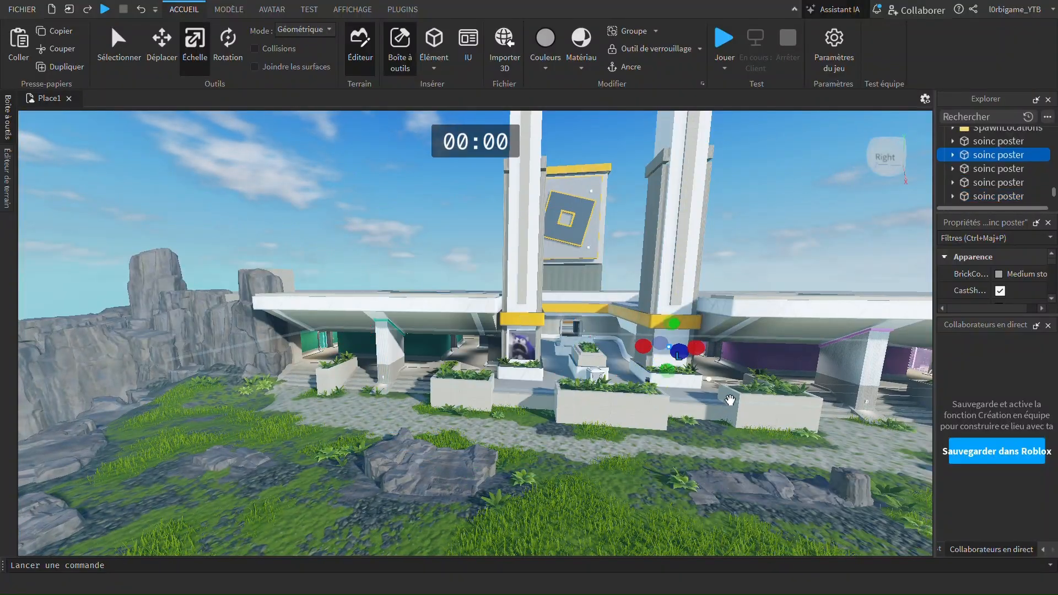
# Scale the new soinc poster up on the second front pillar until it spans the pillar face between the yellow band and the planter
pyautogui.moveTo(698, 358); pyautogui.dragTo(701, 360, button='right')
pyautogui.moveTo(456, 334)
pyautogui.mouseDown(button='right')
pyautogui.moveTo(484, 331)
pyautogui.moveTo(453, 337)
pyautogui.mouseUp(button='right')
pyautogui.scroll(2, 453, 338)
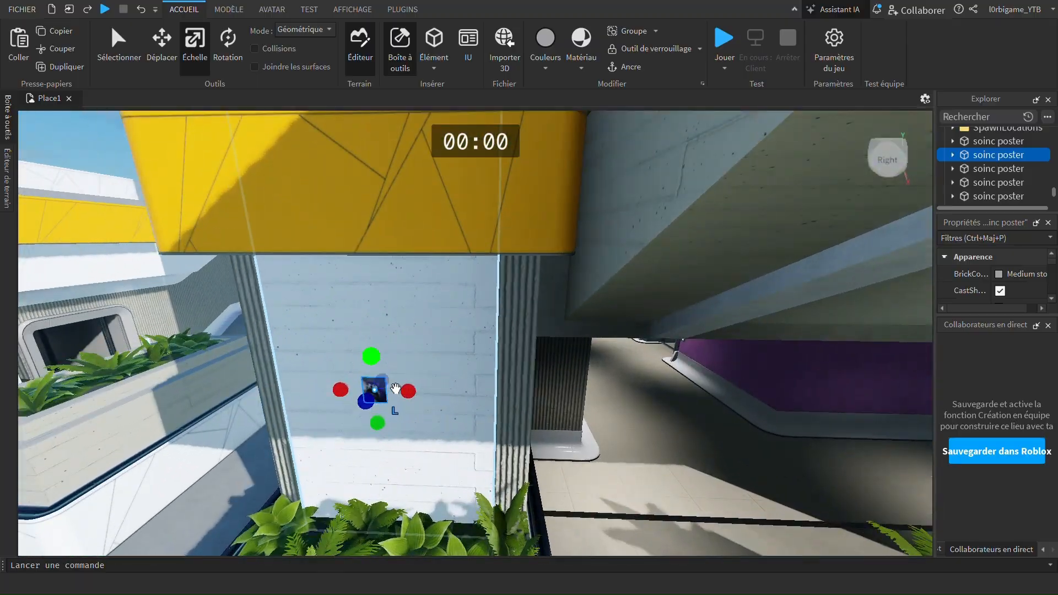
pyautogui.moveTo(373, 356); pyautogui.dragTo(381, 329)
pyautogui.moveTo(382, 244); pyautogui.dragTo(383, 244)
pyautogui.moveTo(404, 331); pyautogui.dragTo(519, 335)
pyautogui.moveTo(335, 333); pyautogui.dragTo(262, 337)
pyautogui.scroll(-3, 462, 439)
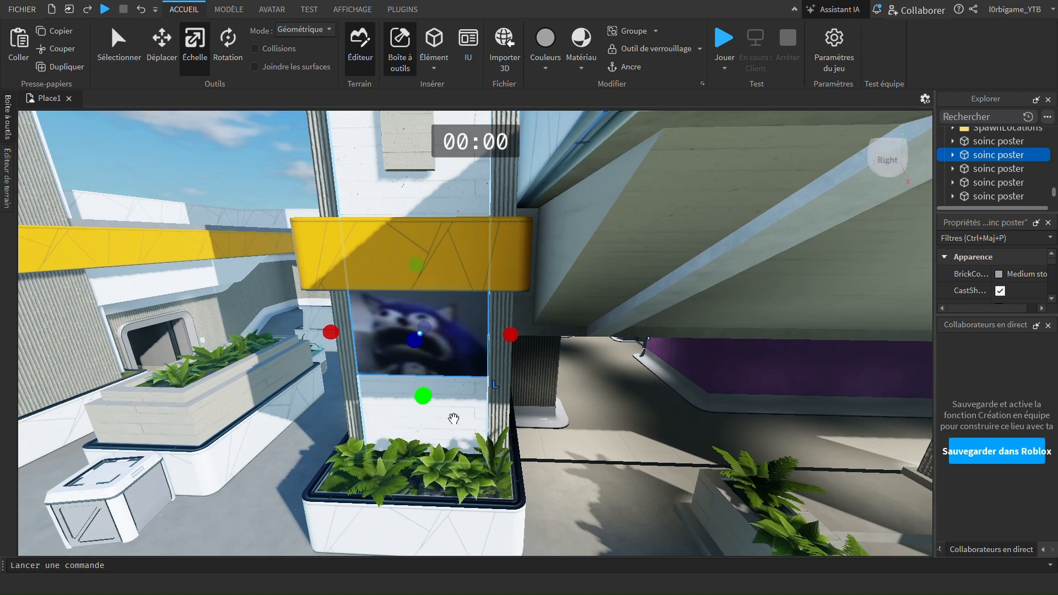
pyautogui.moveTo(423, 396); pyautogui.dragTo(433, 485)
# Enlarge the soinc poster on the opposite front pillar in width and height to cover its white face
pyautogui.press('a')
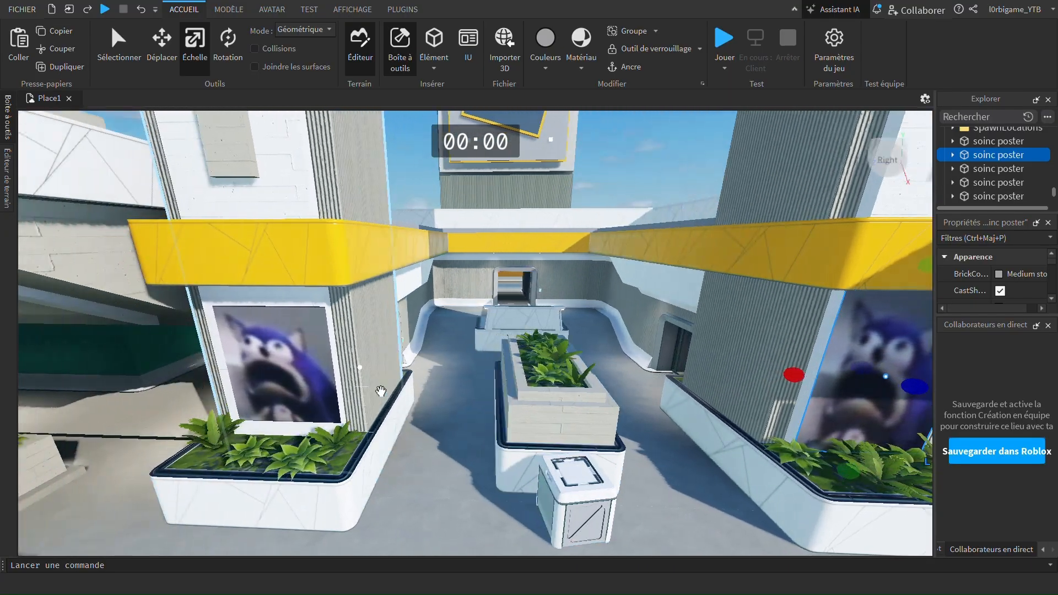
pyautogui.click(364, 331)
pyautogui.moveTo(355, 285); pyautogui.dragTo(362, 270)
pyautogui.moveTo(437, 359); pyautogui.dragTo(449, 361)
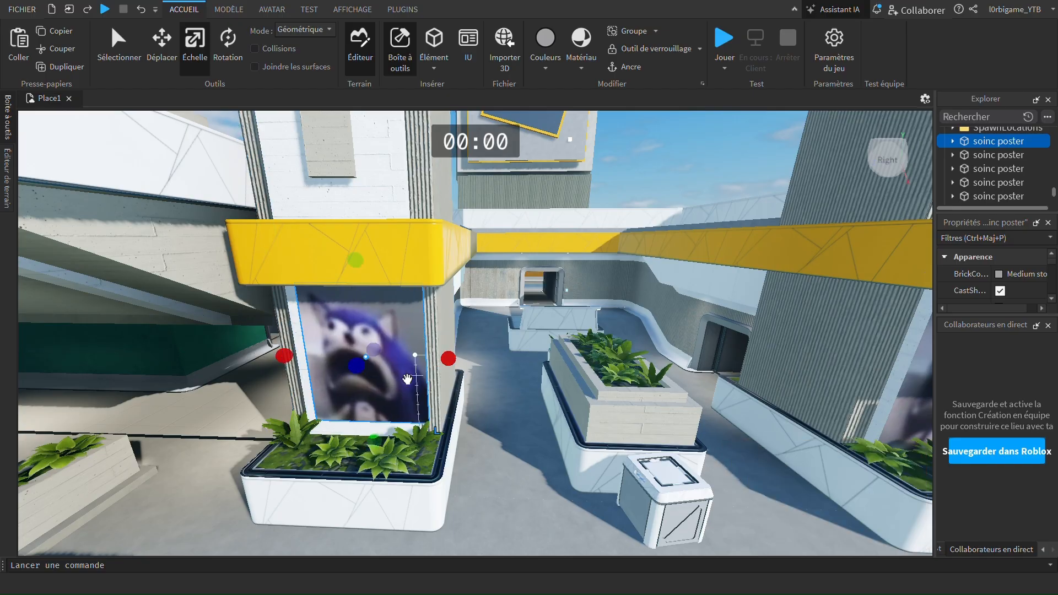
pyautogui.moveTo(284, 355); pyautogui.dragTo(263, 356)
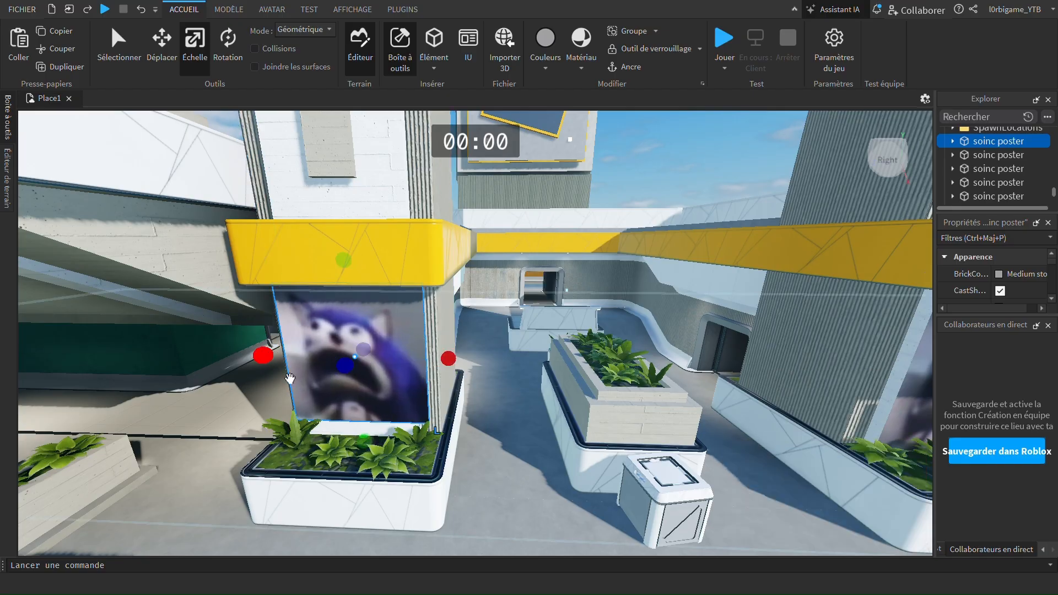
pyautogui.moveTo(365, 442); pyautogui.dragTo(371, 445)
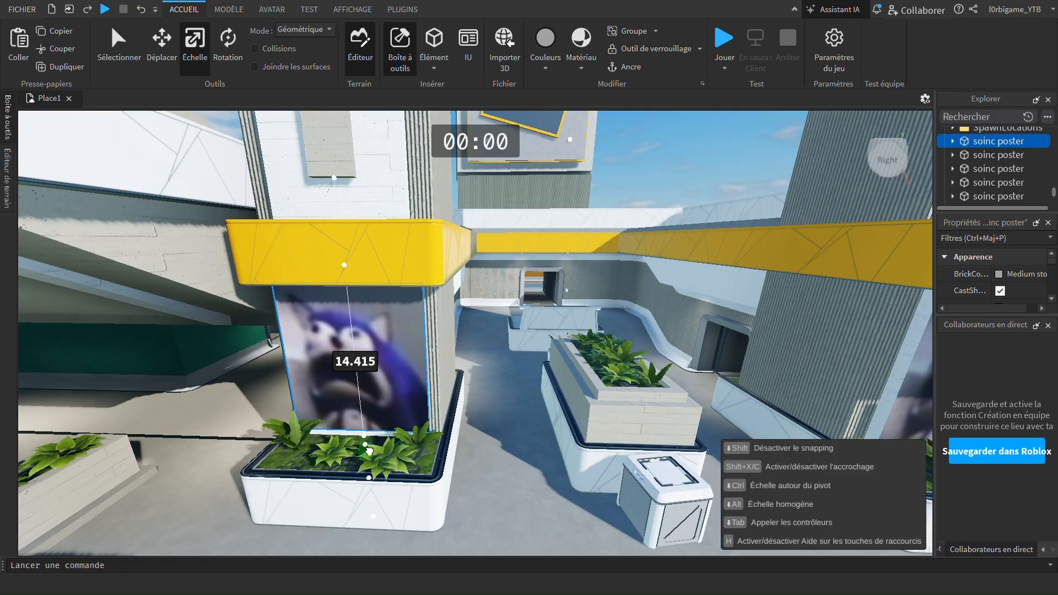
pyautogui.press('s')
pyautogui.moveTo(591, 405); pyautogui.dragTo(592, 405, button='right')
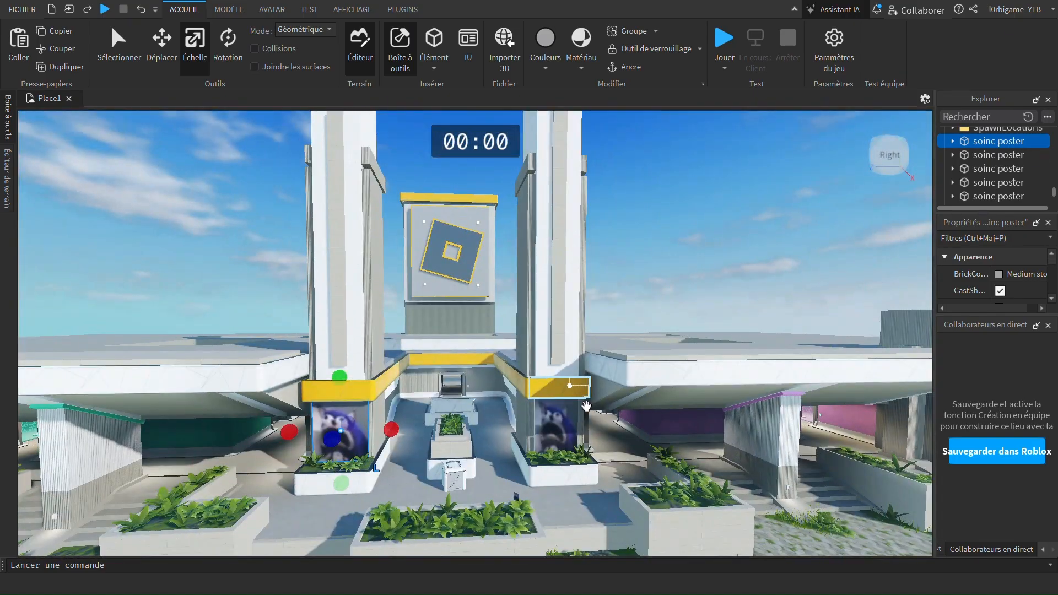
pyautogui.scroll(10, 492, 430)
pyautogui.scroll(5, 490, 369)
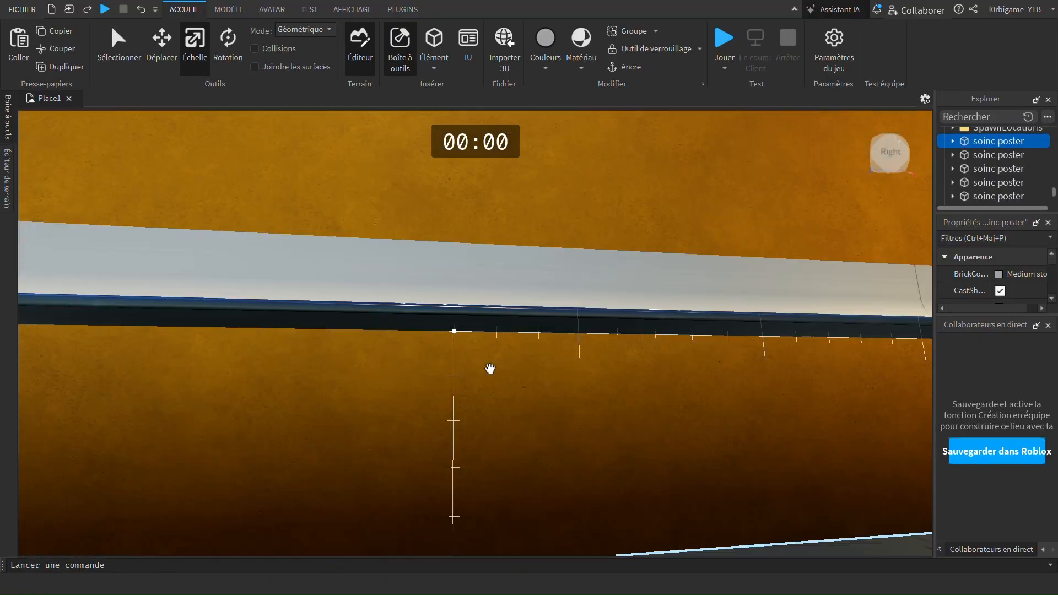
pyautogui.moveTo(490, 369)
pyautogui.mouseDown(button='right')
pyautogui.moveTo(473, 380)
pyautogui.moveTo(490, 369)
pyautogui.mouseUp(button='right')
pyautogui.press('s')
# Play-test the place by walking through the pink team's rooms and corridors, and quit the test
pyautogui.click(722, 37)
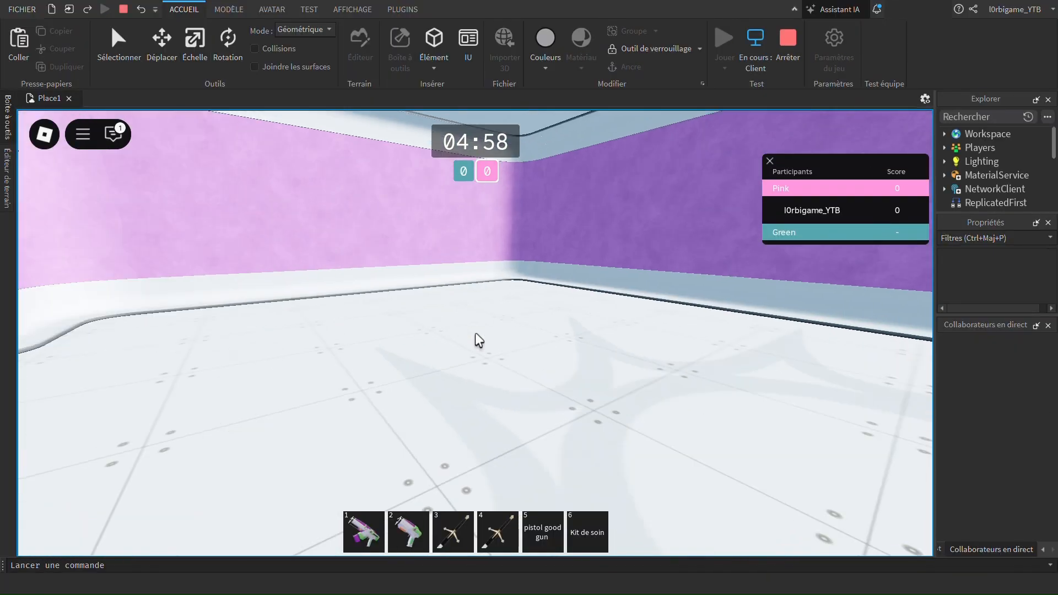
pyautogui.press('w')
pyautogui.press('w')
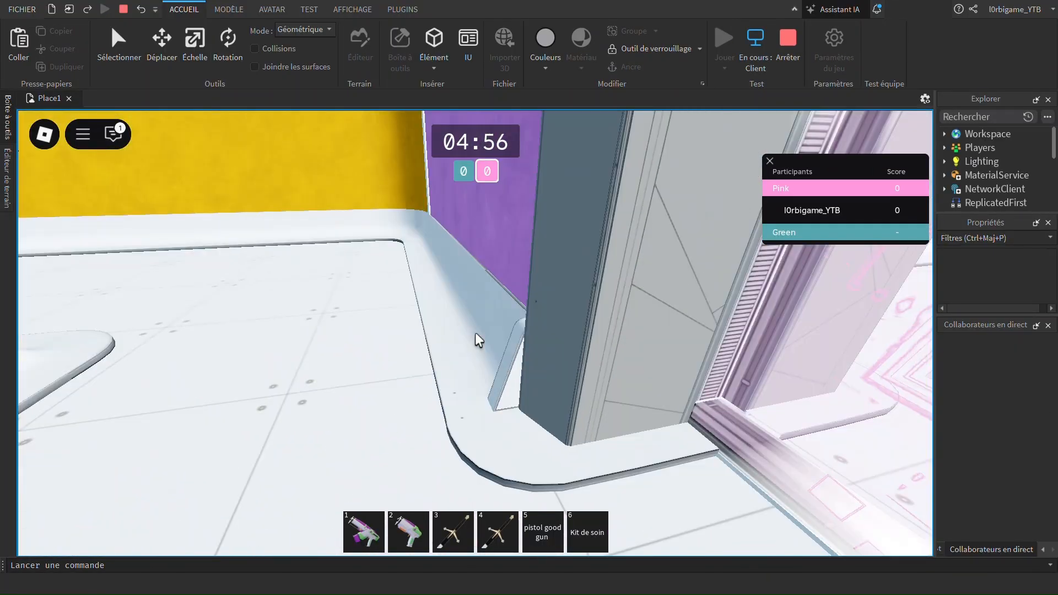
pyautogui.press('w')
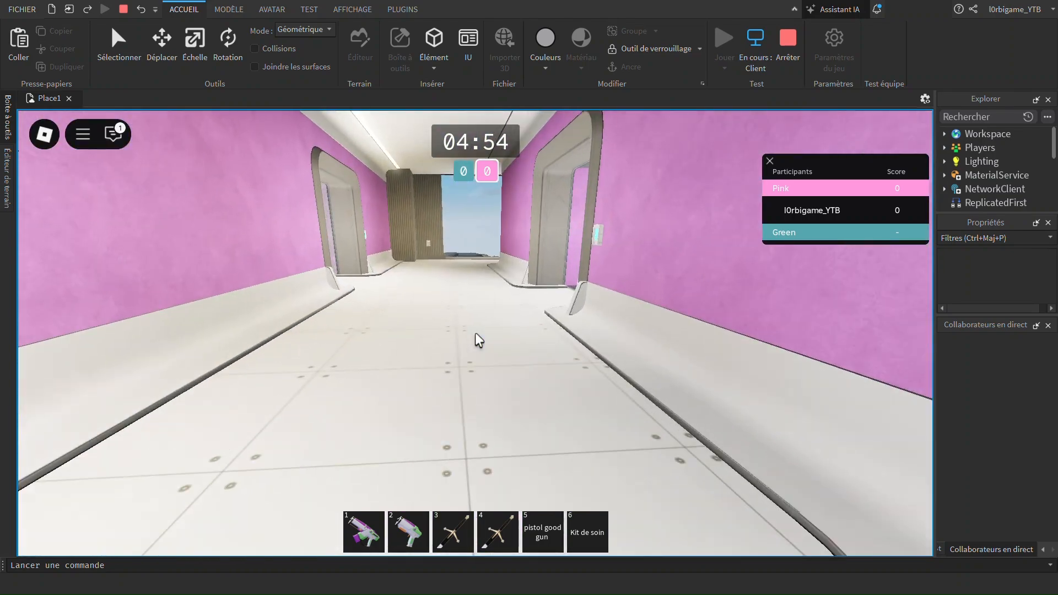
pyautogui.press('w')
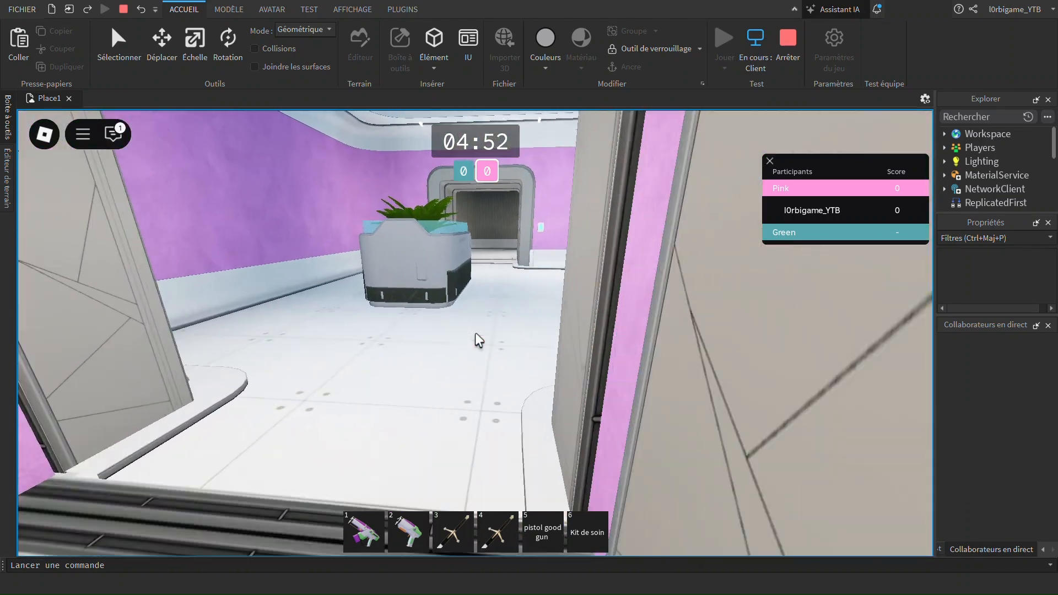
pyautogui.press('w')
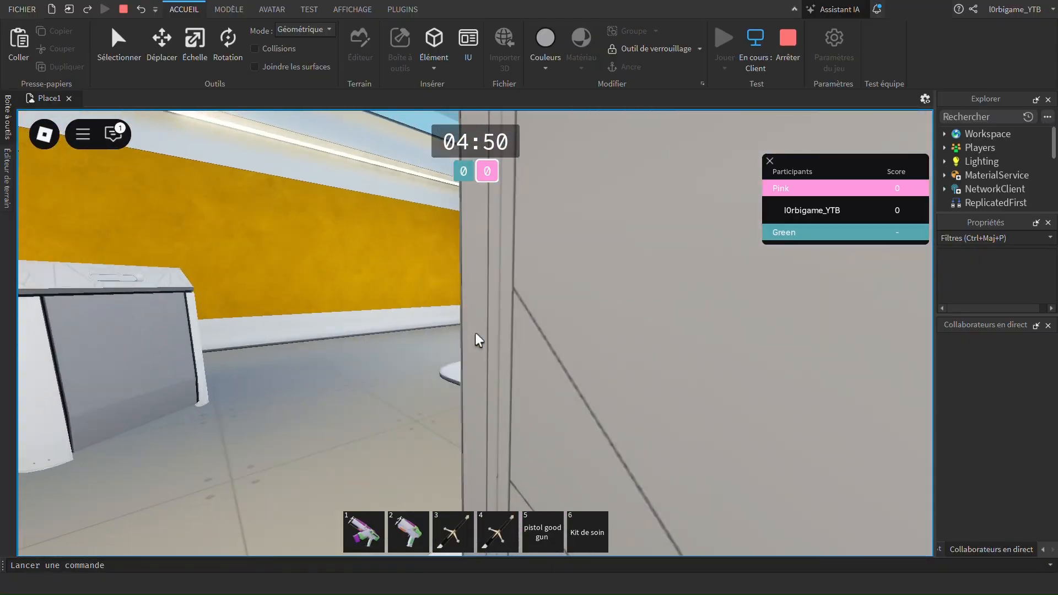
pyautogui.press('w')
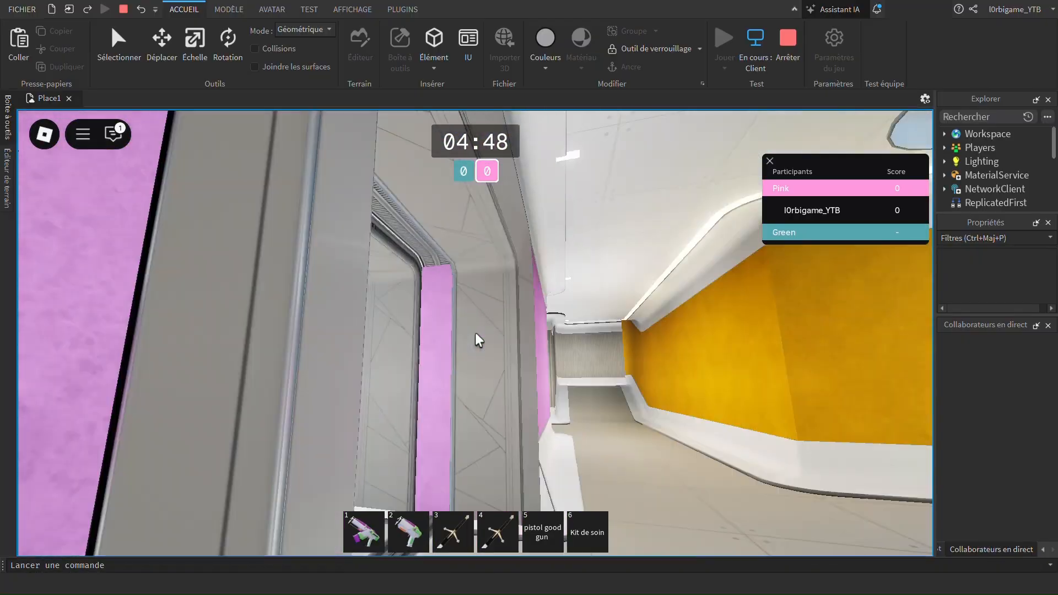
pyautogui.press('Escape')
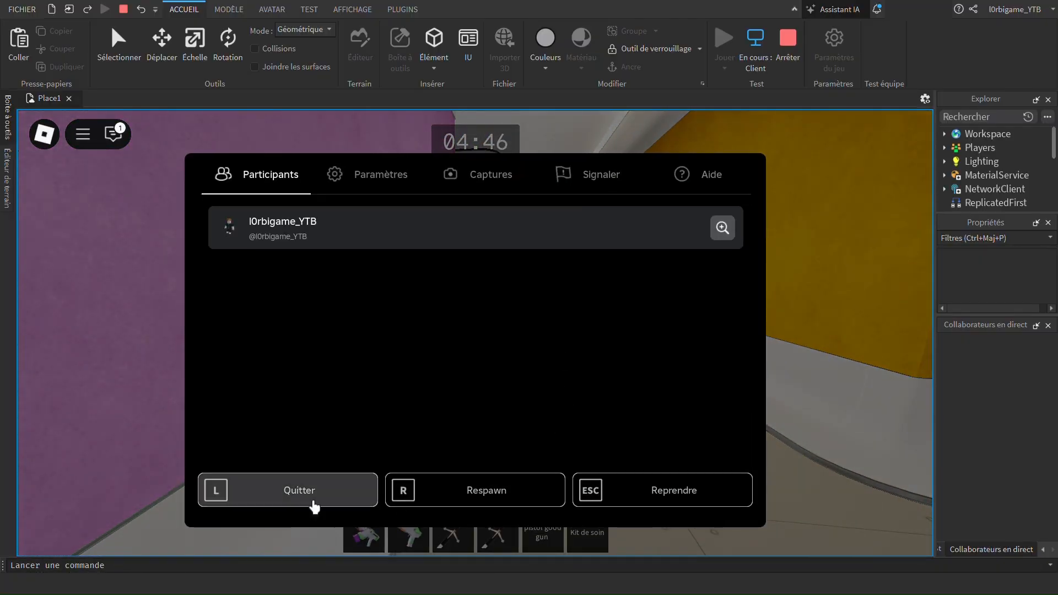
pyautogui.click(286, 487)
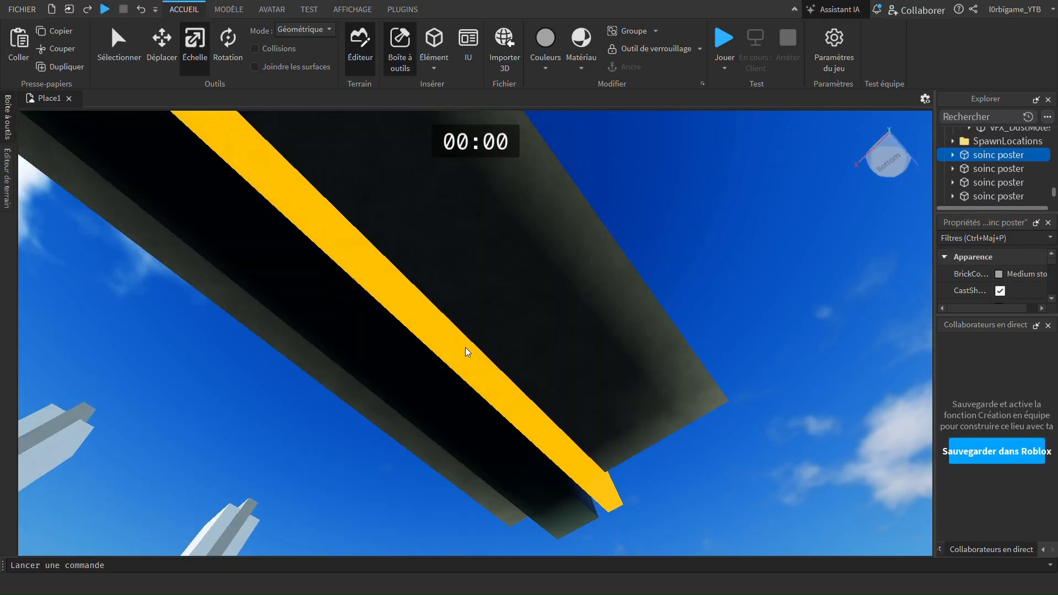
# Inspect the building from below and through its purple interior in the editing view
pyautogui.moveTo(465, 347)
pyautogui.mouseDown(button='right')
pyautogui.moveTo(485, 353)
pyautogui.moveTo(452, 332)
pyautogui.moveTo(468, 349)
pyautogui.mouseUp(button='right')
pyautogui.press('w')
pyautogui.press('w')
pyautogui.press('w')
pyautogui.press('w')
pyautogui.press('s')
pyautogui.press('w')
pyautogui.press('w')
# Return to the toolbox's soin results and browse through the listed models
pyautogui.click(7, 118)
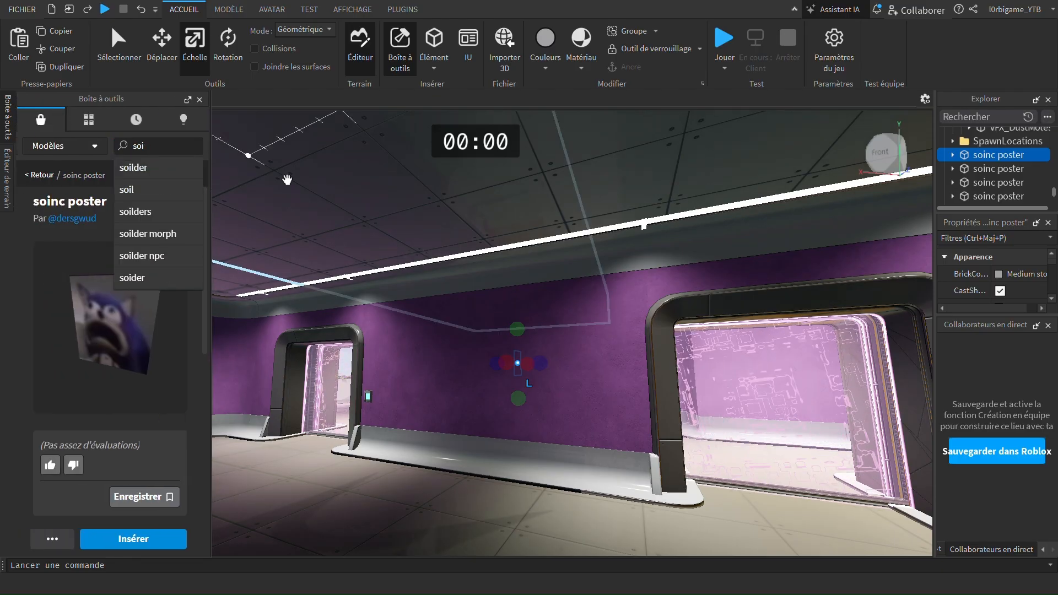
pyautogui.press('BackSpace')
pyautogui.press('BackSpace')
pyautogui.press('BackSpace')
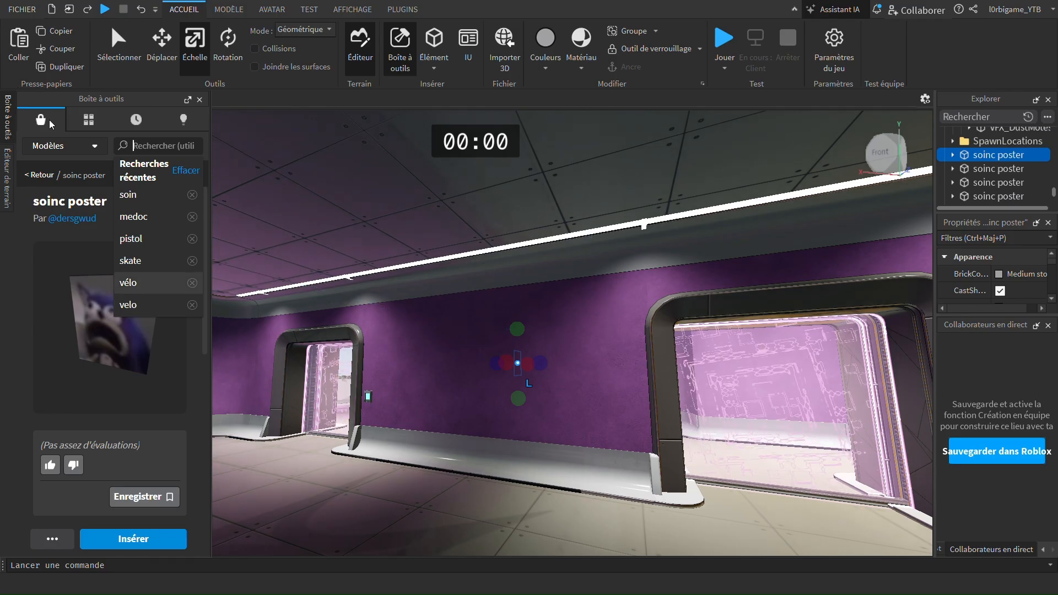
pyautogui.click(42, 175)
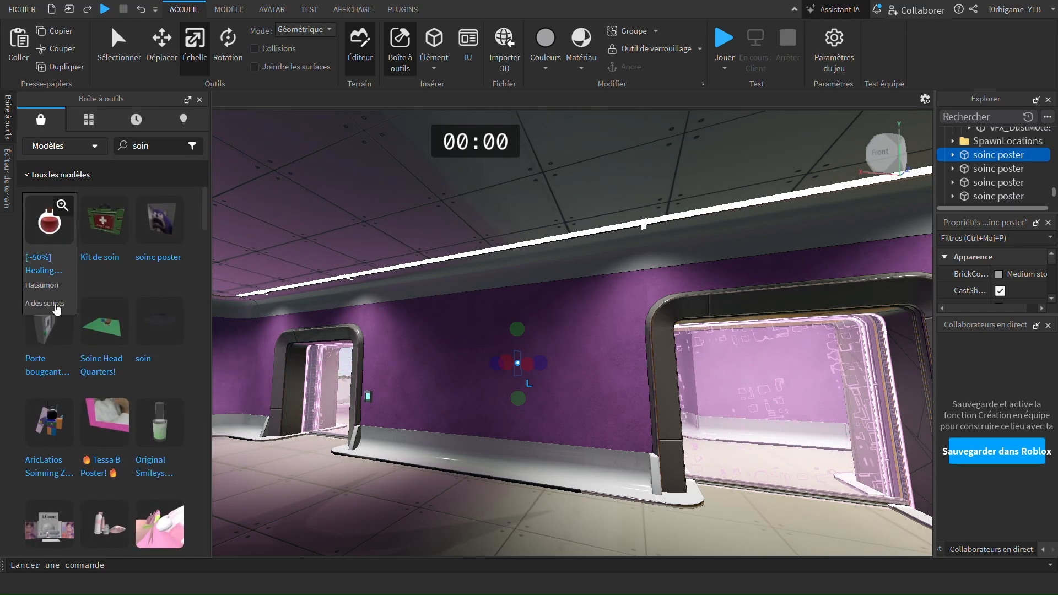
pyautogui.scroll(-2, 57, 310)
pyautogui.scroll(-4, 56, 310)
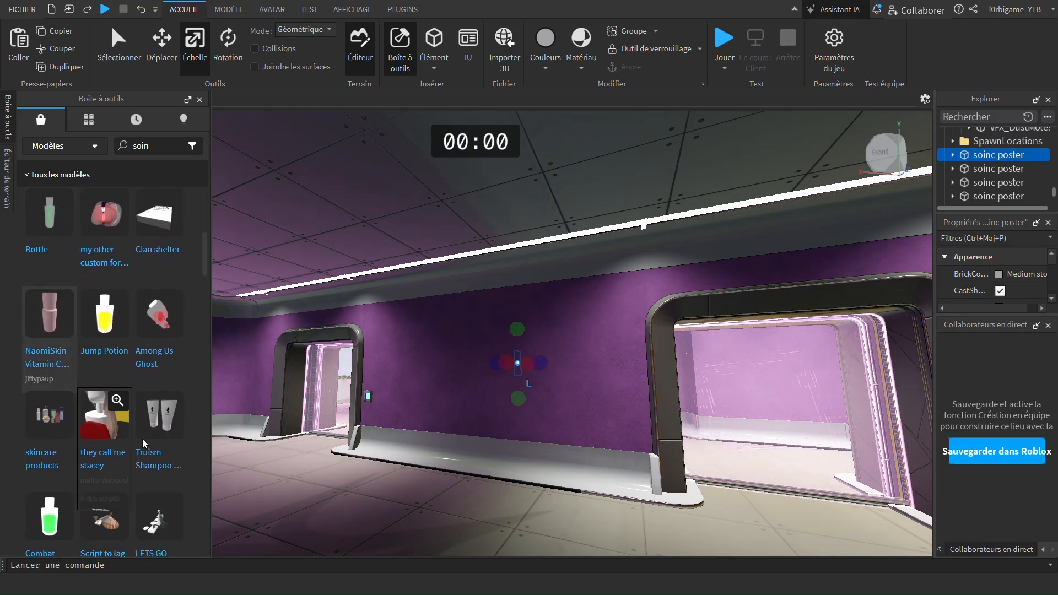
pyautogui.scroll(-6, 107, 475)
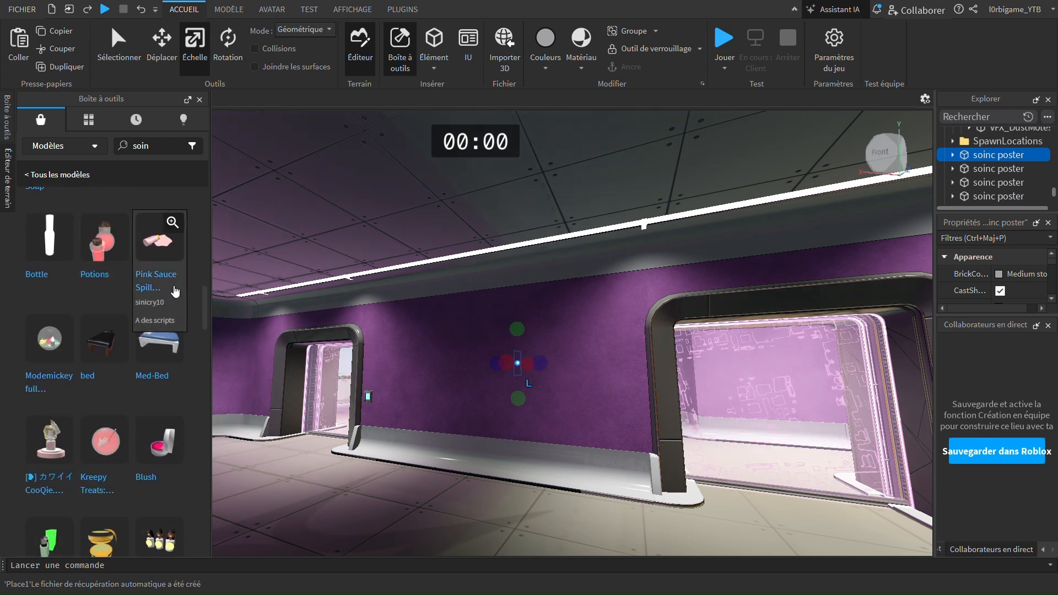
pyautogui.scroll(-1, 118, 399)
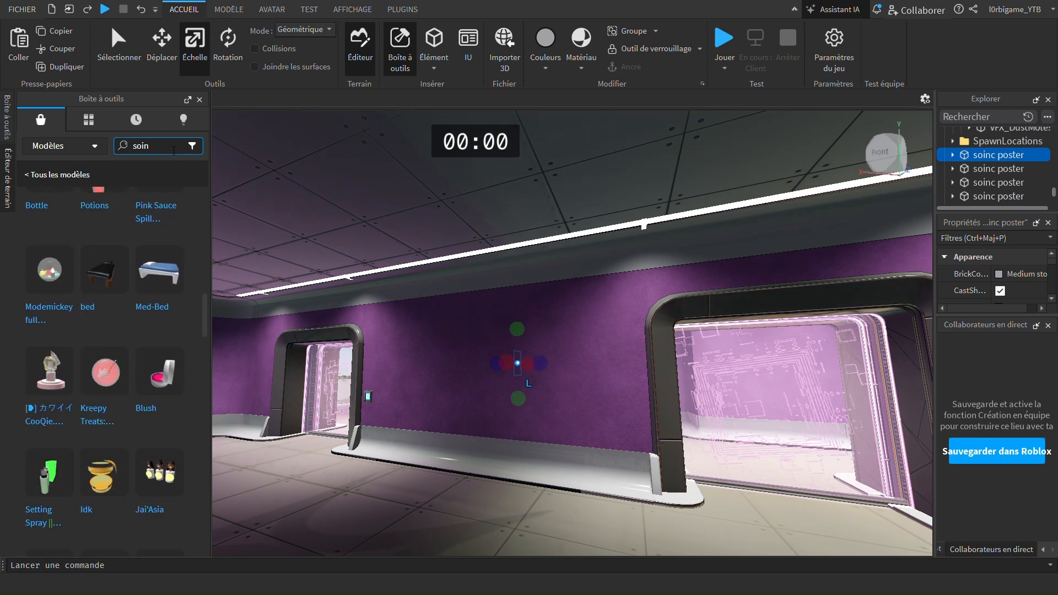
# Search the toolbox models for guns and add the Fast Hyper laser Gun to the starter pack
pyautogui.press('BackSpace')
pyautogui.press('BackSpace')
pyautogui.press('BackSpace')
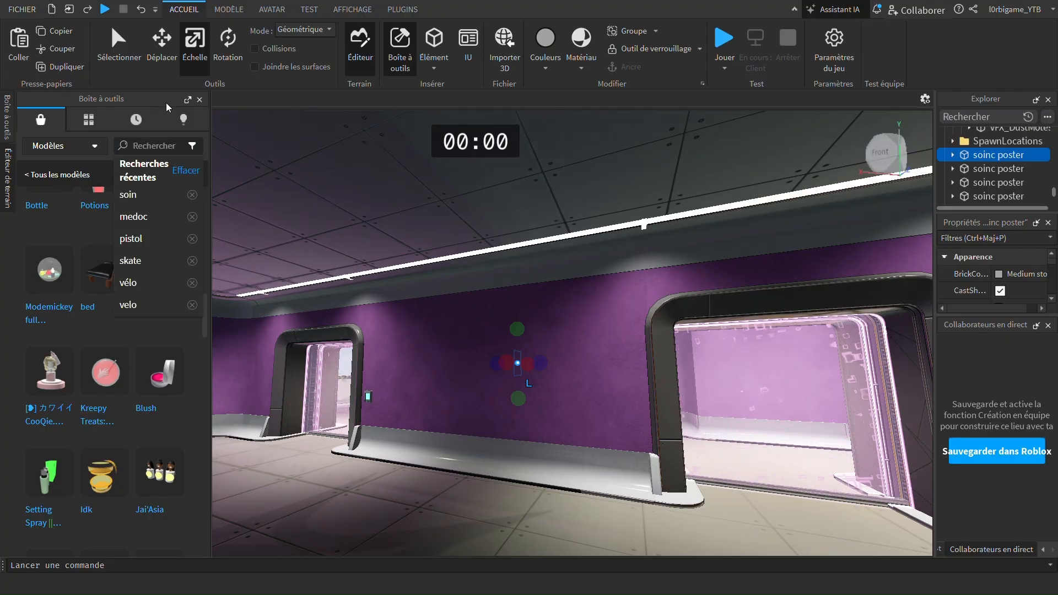
pyautogui.write('pis')
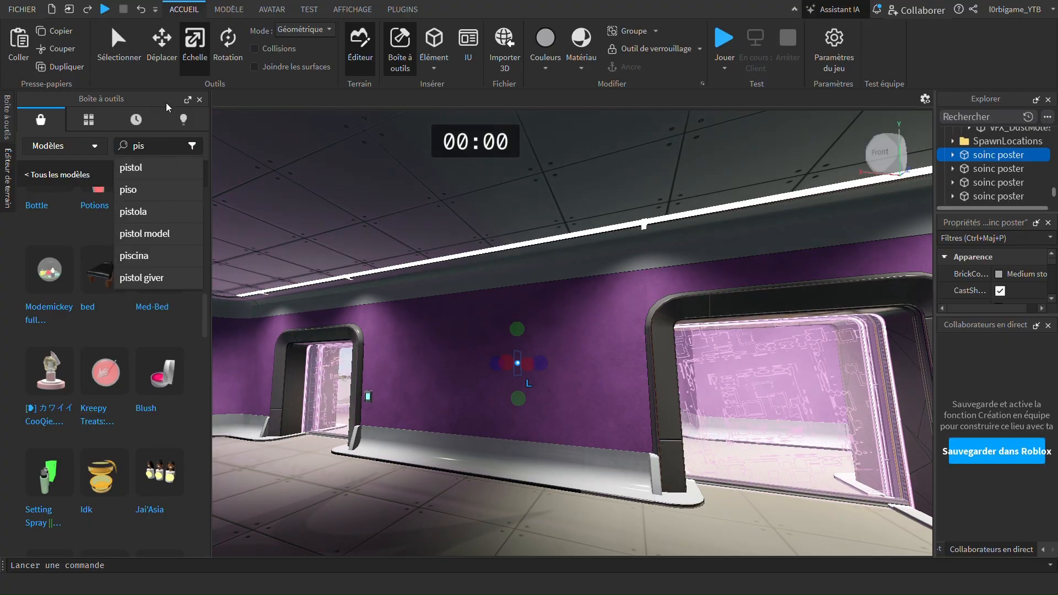
pyautogui.write('t')
pyautogui.press('BackSpace')
pyautogui.press('BackSpace')
pyautogui.press('BackSpace')
pyautogui.press('BackSpace')
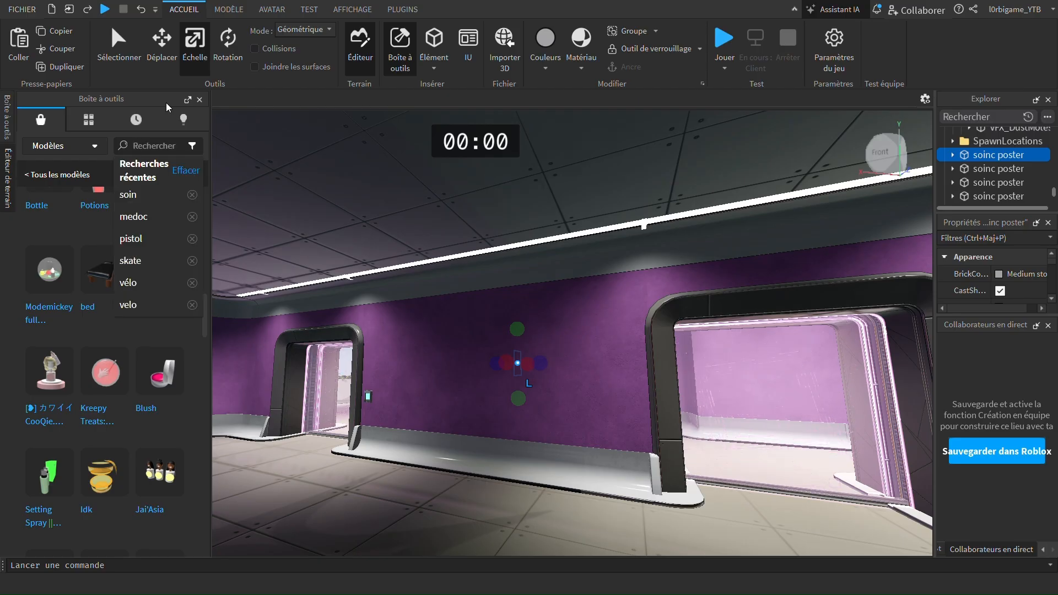
pyautogui.write('guns')
pyautogui.press('Return')
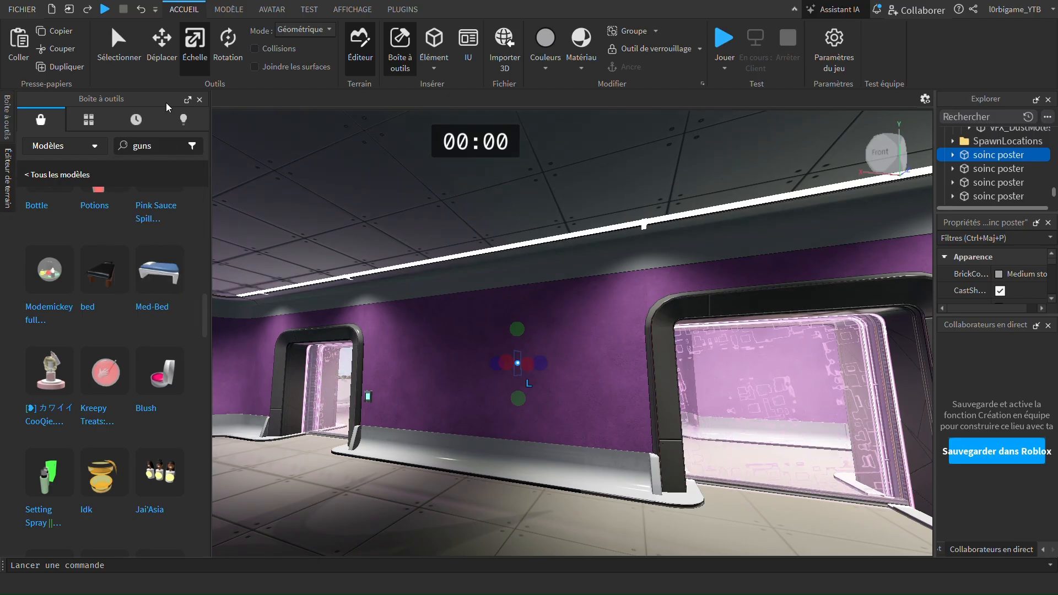
pyautogui.moveTo(105, 256)
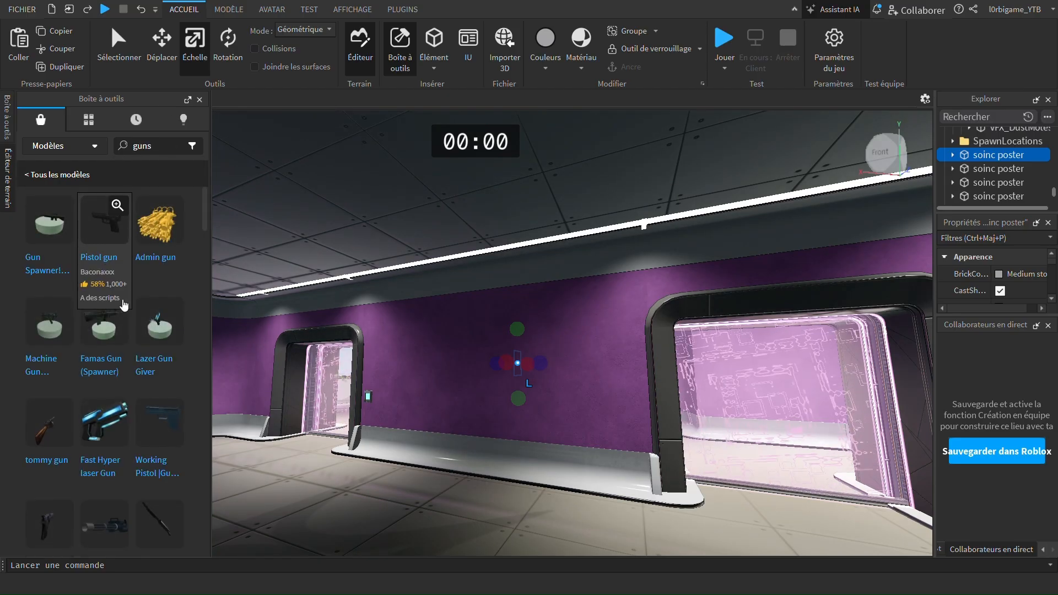
pyautogui.click(101, 439)
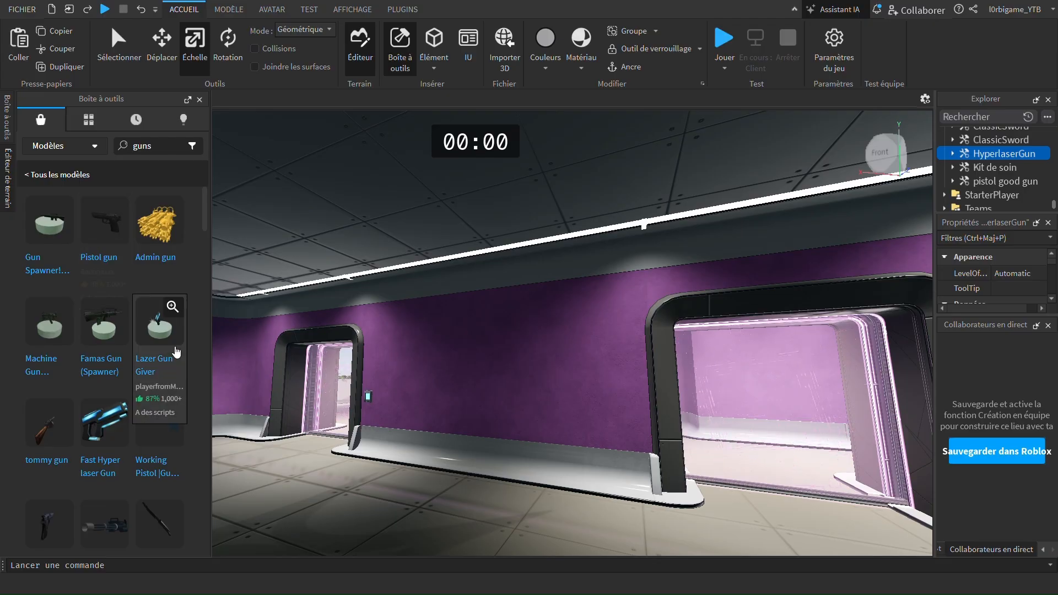
# Try placing the Mini Gun model in the scene and undo its insertion
pyautogui.scroll(-3, 153, 373)
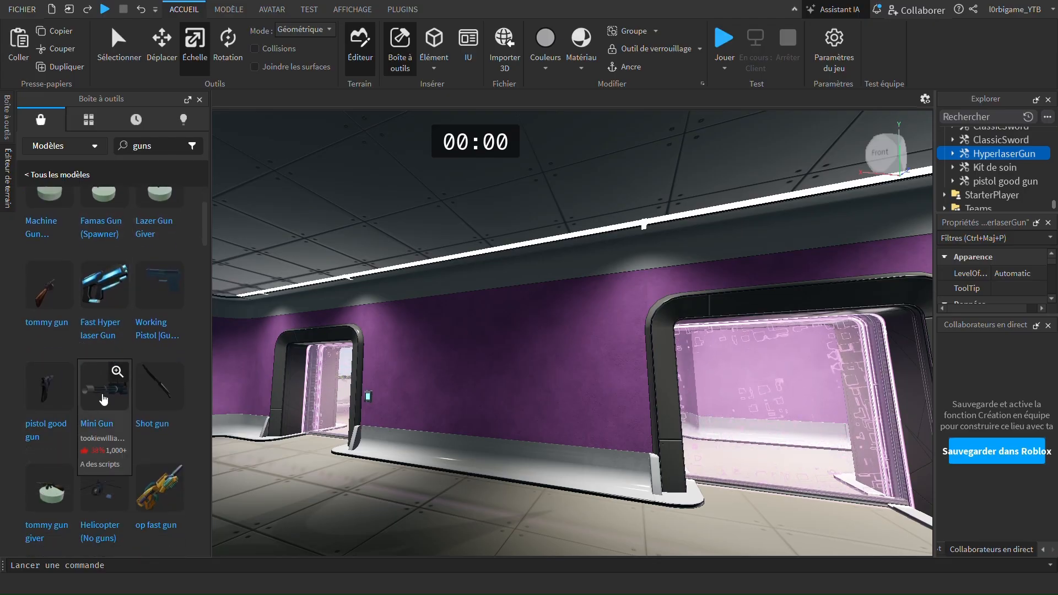
pyautogui.click(106, 399)
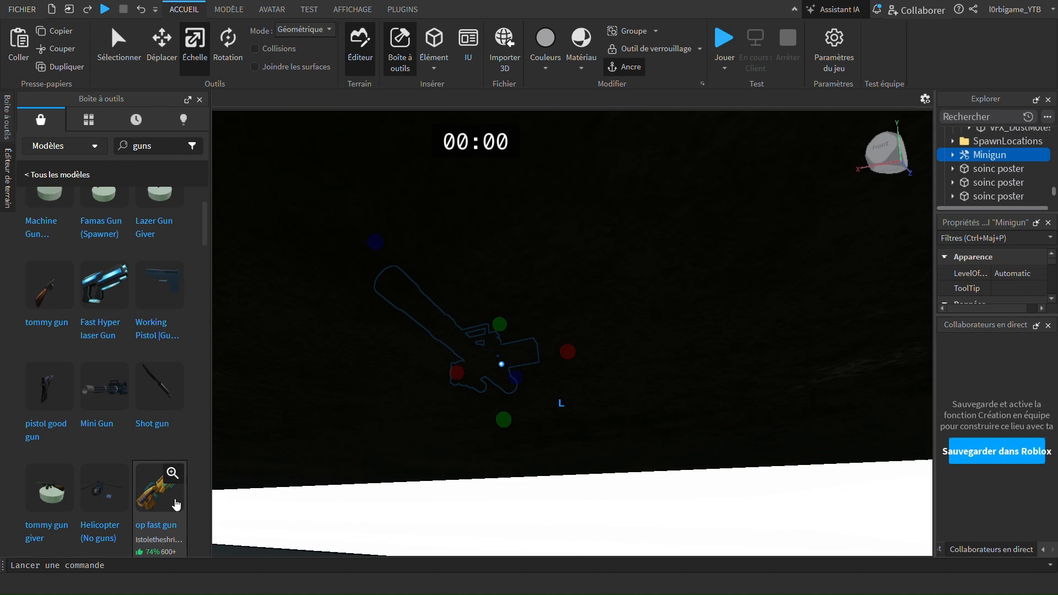
pyautogui.moveTo(379, 395); pyautogui.dragTo(402, 416, button='right')
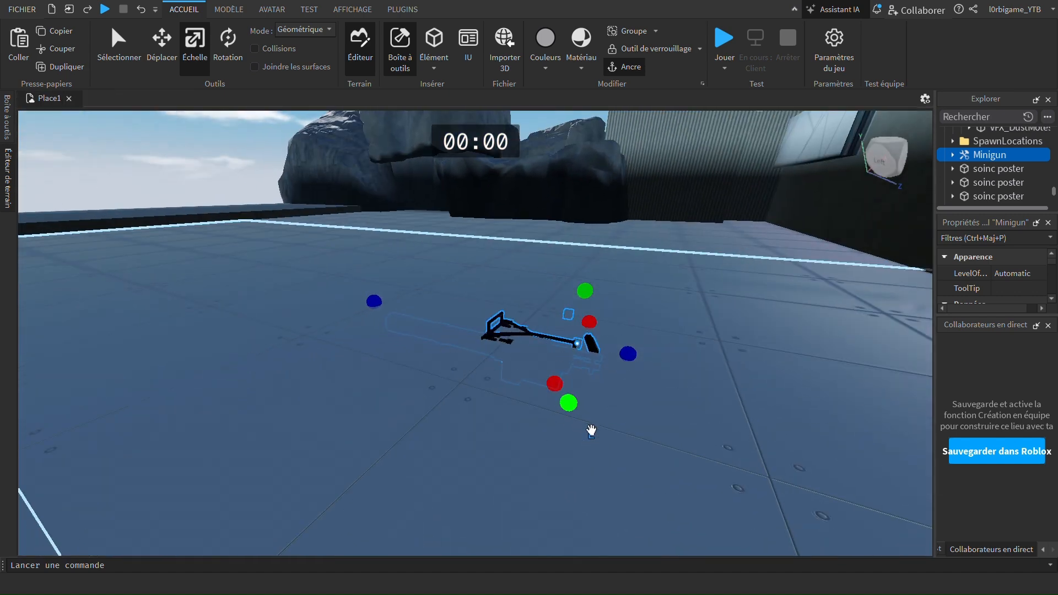
pyautogui.moveTo(501, 348); pyautogui.dragTo(463, 252)
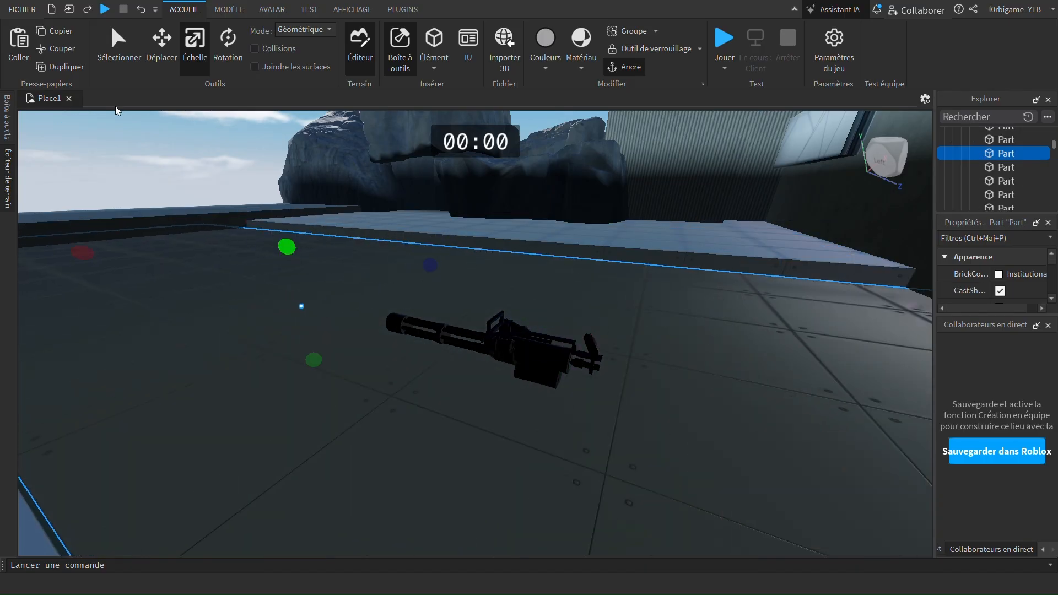
pyautogui.click(141, 10)
pyautogui.click(141, 10)
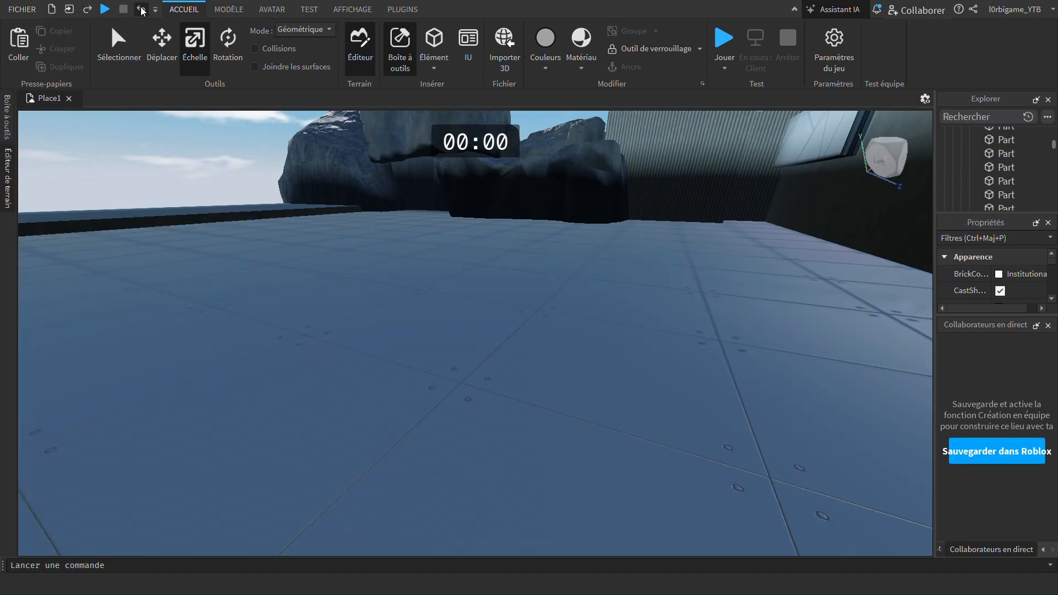
# Browse further down the gun models and add the HexSpitter weapon to the starter pack
pyautogui.click(7, 117)
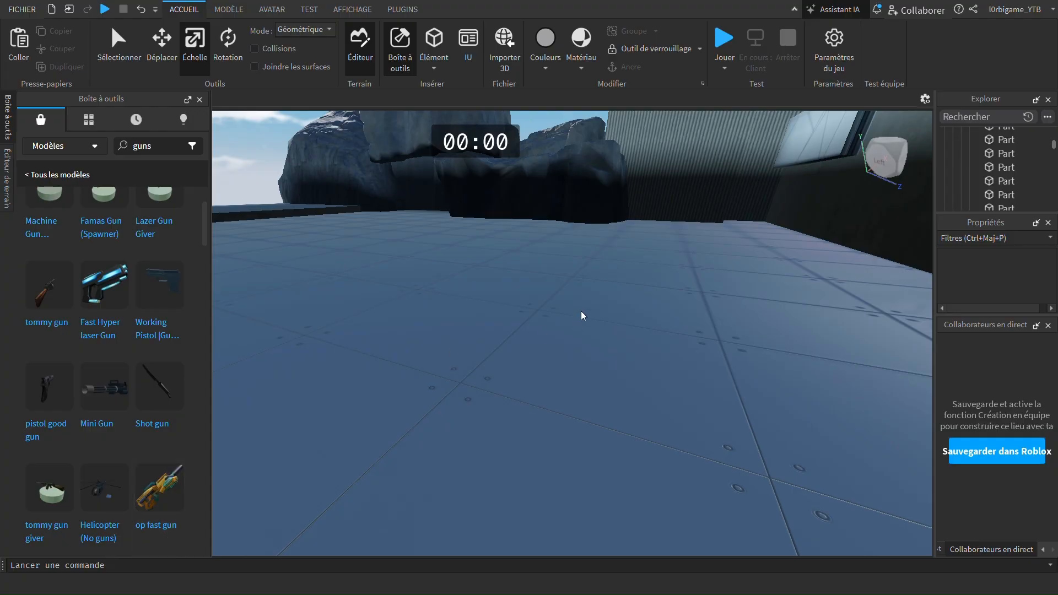
pyautogui.scroll(-5, 337, 398)
pyautogui.moveTo(331, 392)
pyautogui.mouseDown(button='right')
pyautogui.moveTo(320, 384)
pyautogui.moveTo(348, 403)
pyautogui.moveTo(326, 382)
pyautogui.mouseUp(button='right')
pyautogui.press('w')
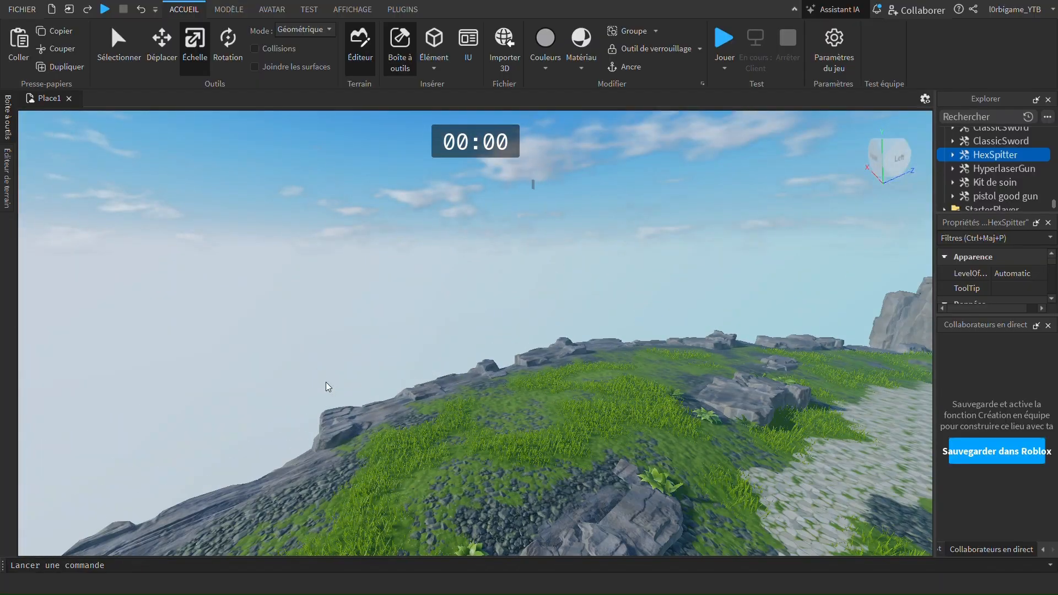
# Insert the Helicopter (No guns) model from the toolbox's gun results over the path beside the building
pyautogui.press('q')
pyautogui.click(9, 126)
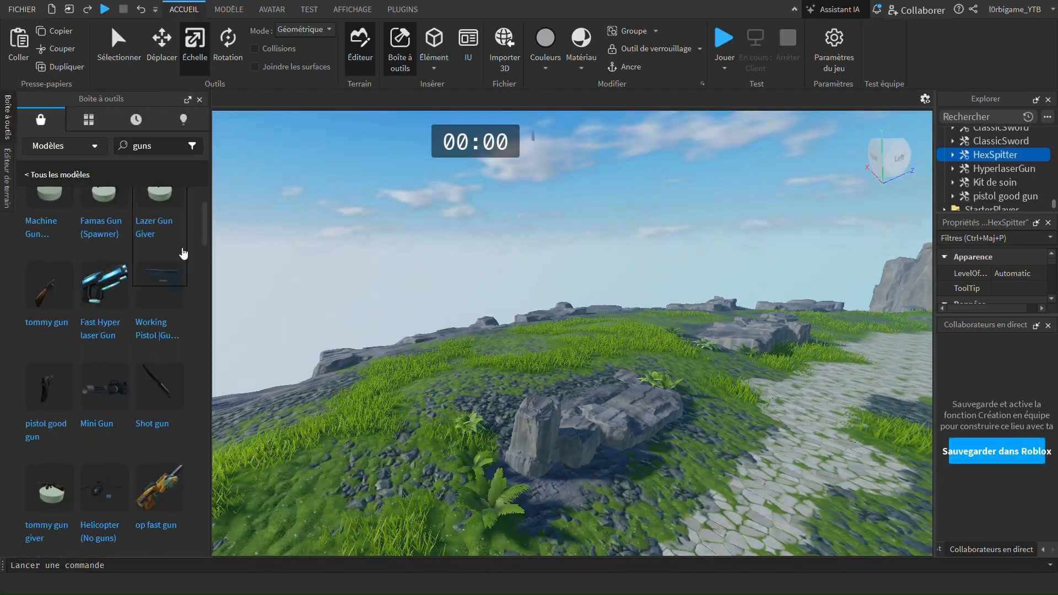
pyautogui.moveTo(327, 407); pyautogui.dragTo(328, 407, button='right')
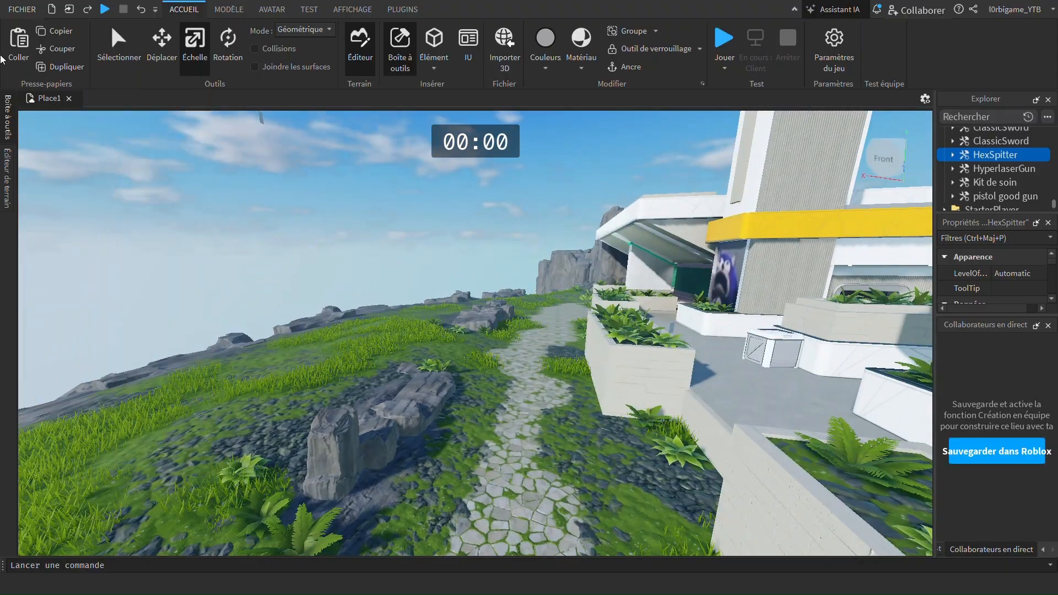
pyautogui.click(8, 126)
pyautogui.click(103, 485)
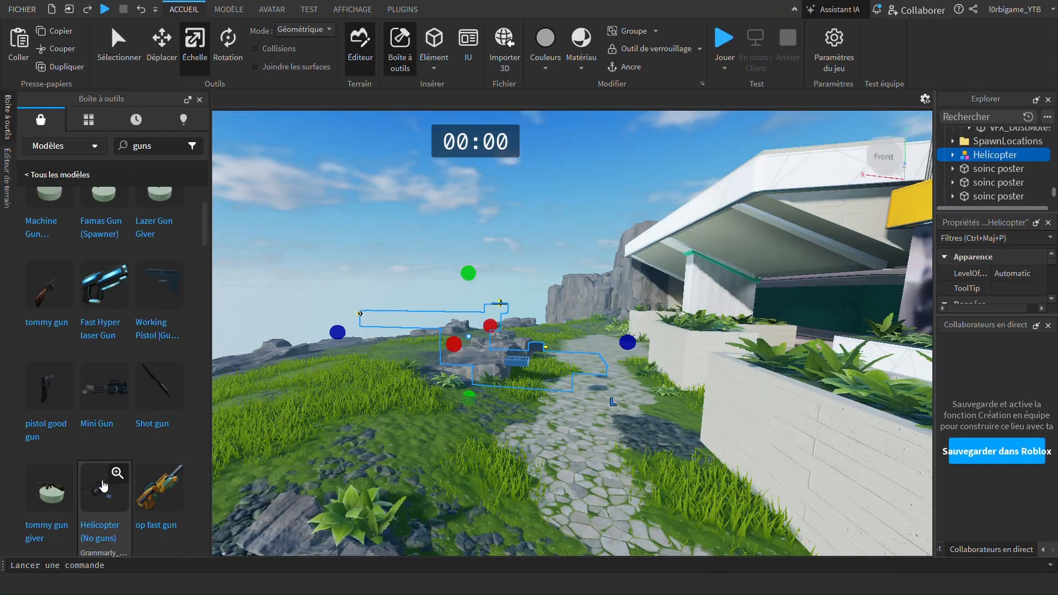
pyautogui.moveTo(527, 330); pyautogui.dragTo(478, 339)
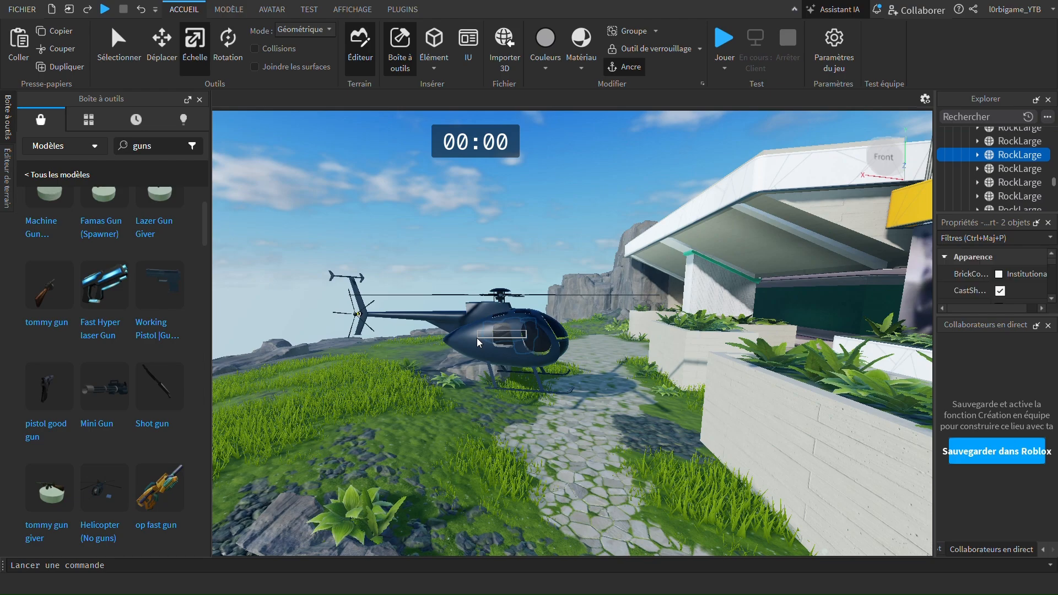
# Move the helicopter off the stone path onto the grass near the rocks
pyautogui.press('d')
pyautogui.moveTo(570, 473); pyautogui.dragTo(569, 472, button='right')
pyautogui.press('s')
pyautogui.press('a')
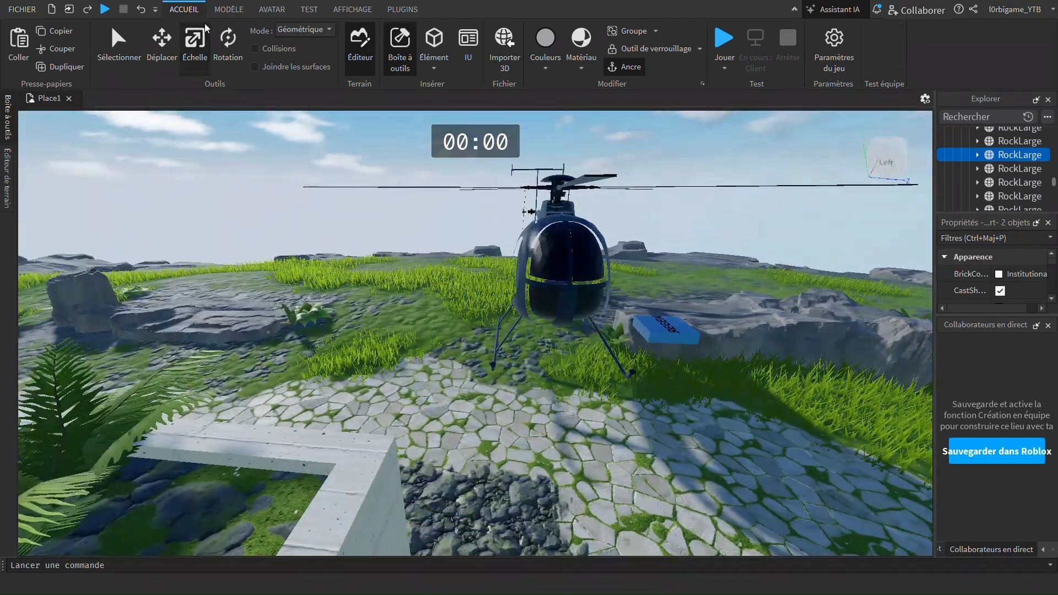
pyautogui.moveTo(571, 267); pyautogui.dragTo(289, 287)
# Inspect the roof area and the surroundings of the building from above
pyautogui.press('s')
pyautogui.moveTo(465, 276)
pyautogui.mouseDown(button='right')
pyautogui.moveTo(474, 285)
pyautogui.moveTo(465, 276)
pyautogui.mouseUp(button='right')
pyautogui.press('w')
pyautogui.press('d')
pyautogui.press('s')
pyautogui.moveTo(92, 239); pyautogui.dragTo(92, 240, button='right')
pyautogui.press('a')
pyautogui.click(8, 117)
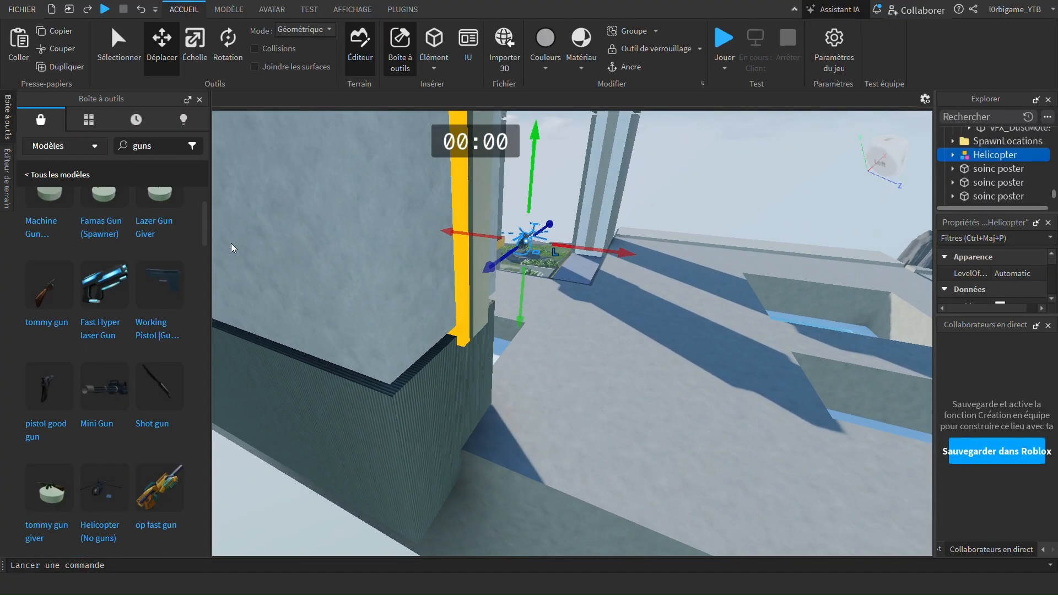
pyautogui.scroll(-1, 89, 408)
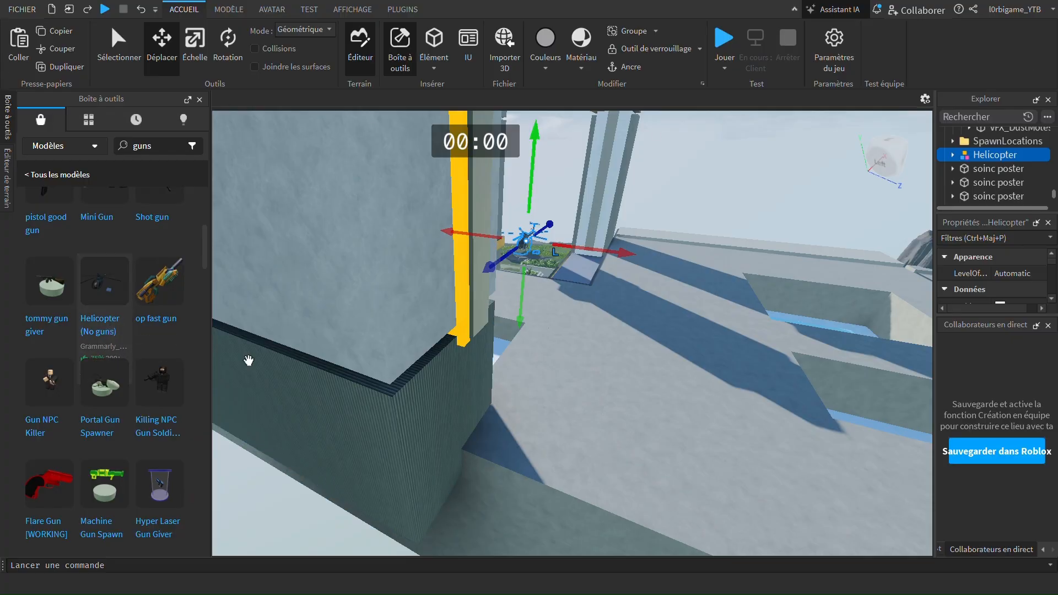
pyautogui.moveTo(682, 264); pyautogui.dragTo(679, 246, button='right')
pyautogui.press('w')
pyautogui.click(6, 135)
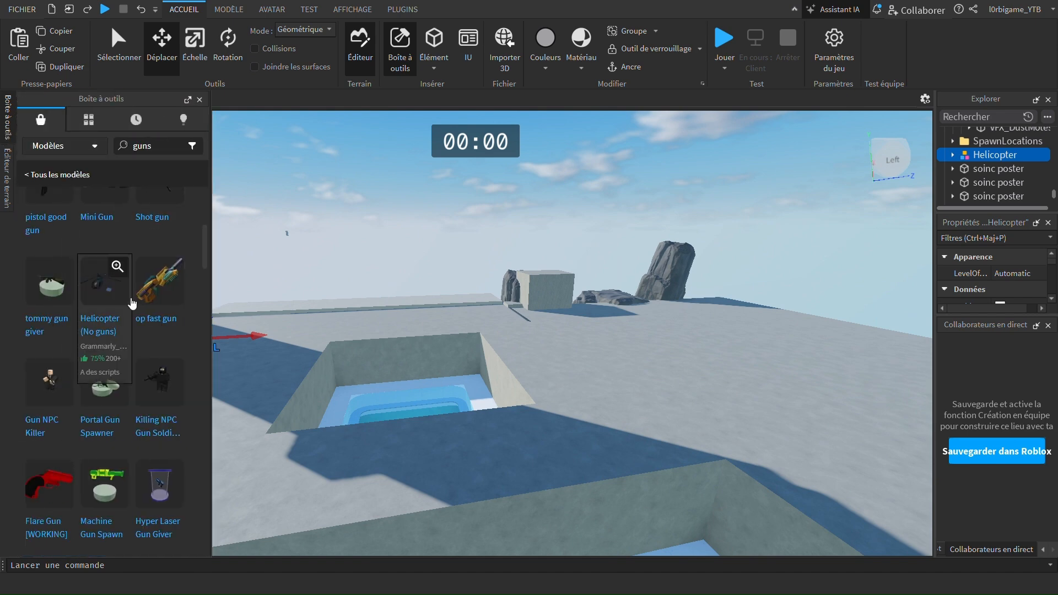
# Insert the model named gun model from further down the gun results and move it into the air beyond the roof
pyautogui.scroll(-4, 132, 304)
pyautogui.scroll(-4, 132, 304)
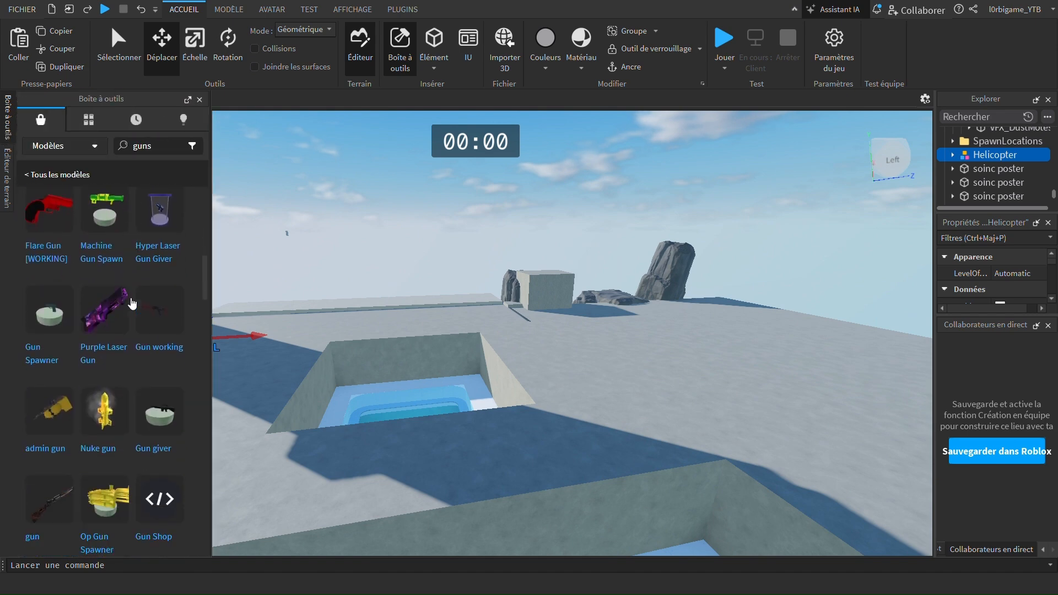
pyautogui.scroll(-4, 131, 321)
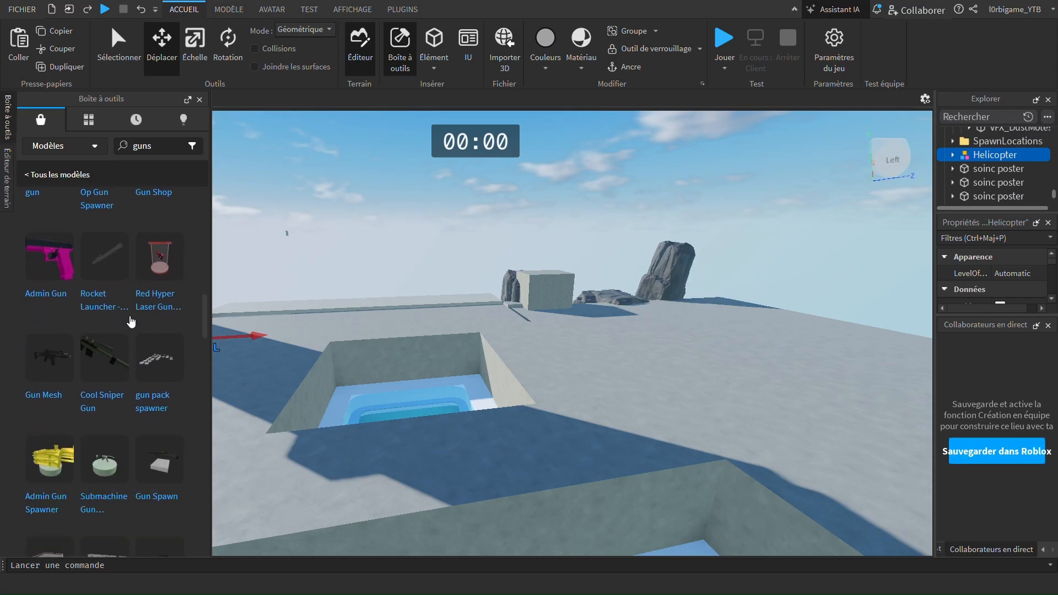
pyautogui.scroll(-2, 131, 322)
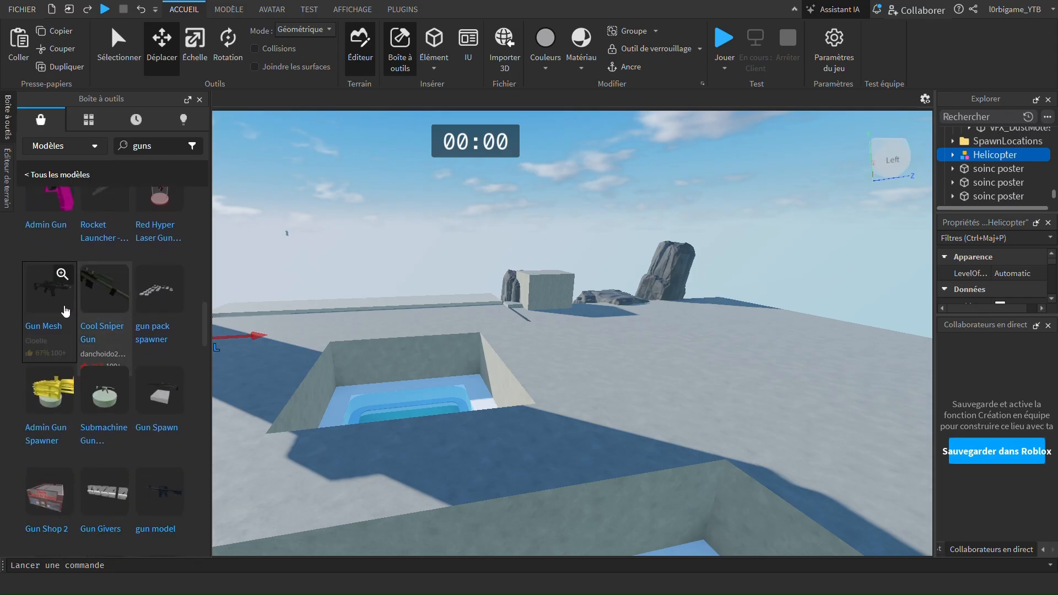
pyautogui.moveTo(168, 308)
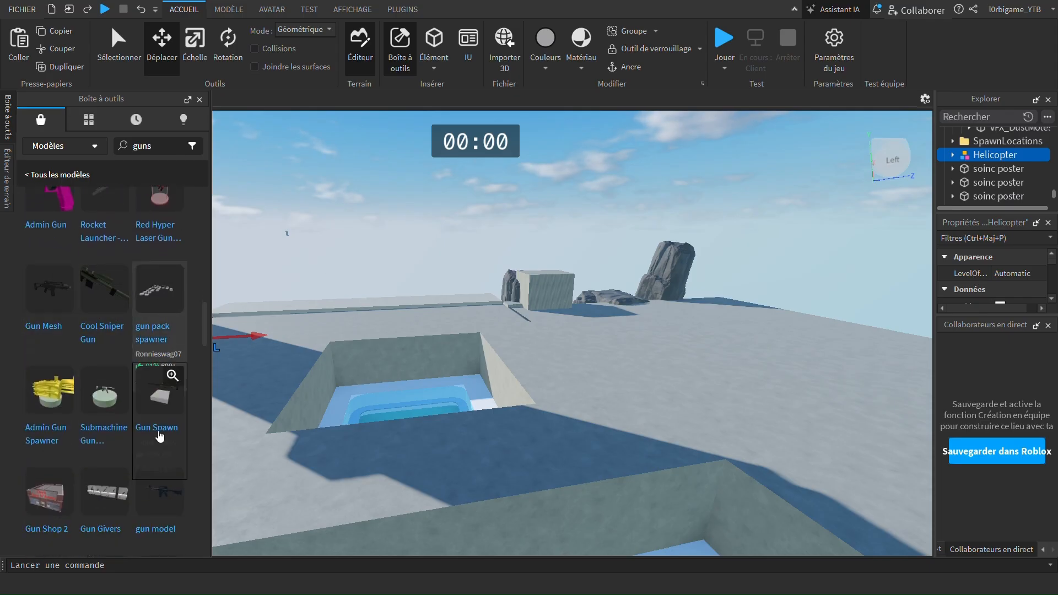
pyautogui.click(152, 506)
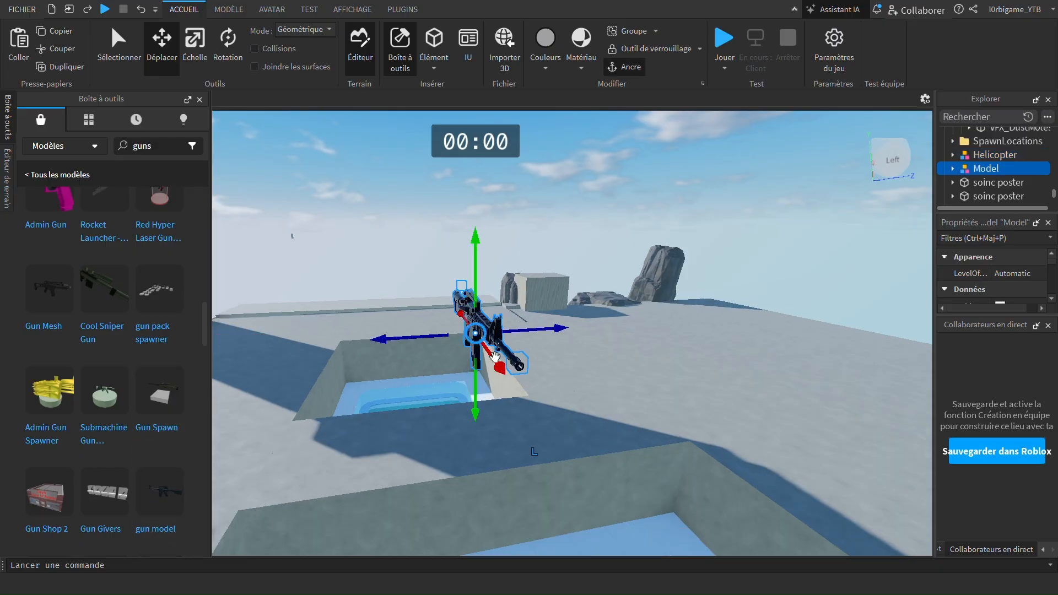
pyautogui.moveTo(478, 342); pyautogui.dragTo(586, 302)
pyautogui.moveTo(551, 331); pyautogui.dragTo(586, 303, button='right')
pyautogui.moveTo(586, 303); pyautogui.dragTo(586, 303)
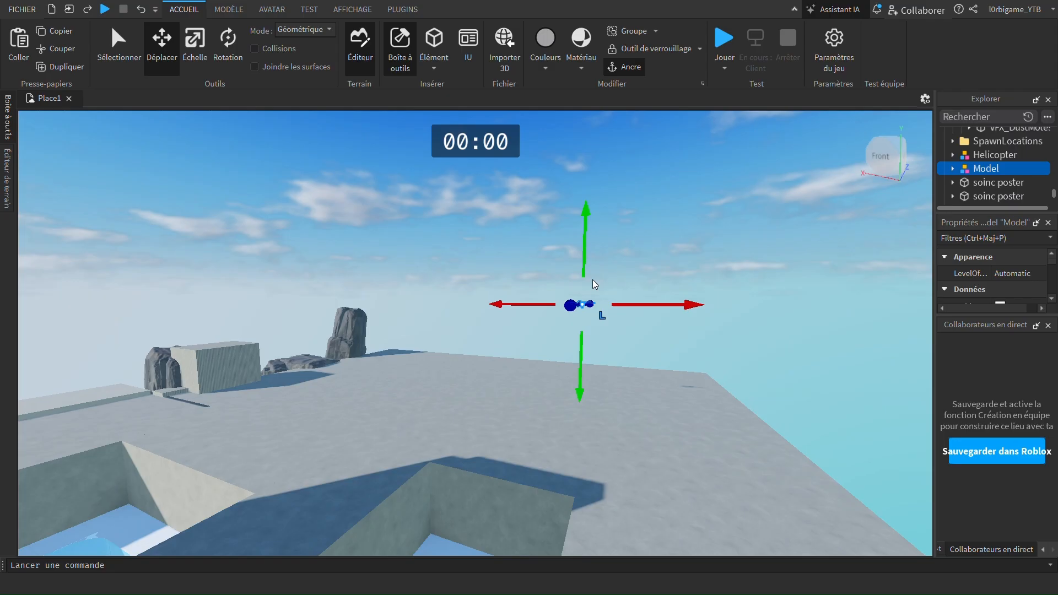
# Browse further gun models, try adding the Gravity Gun to the starter pack, and delete it
pyautogui.click(15, 108)
pyautogui.scroll(-5, 132, 380)
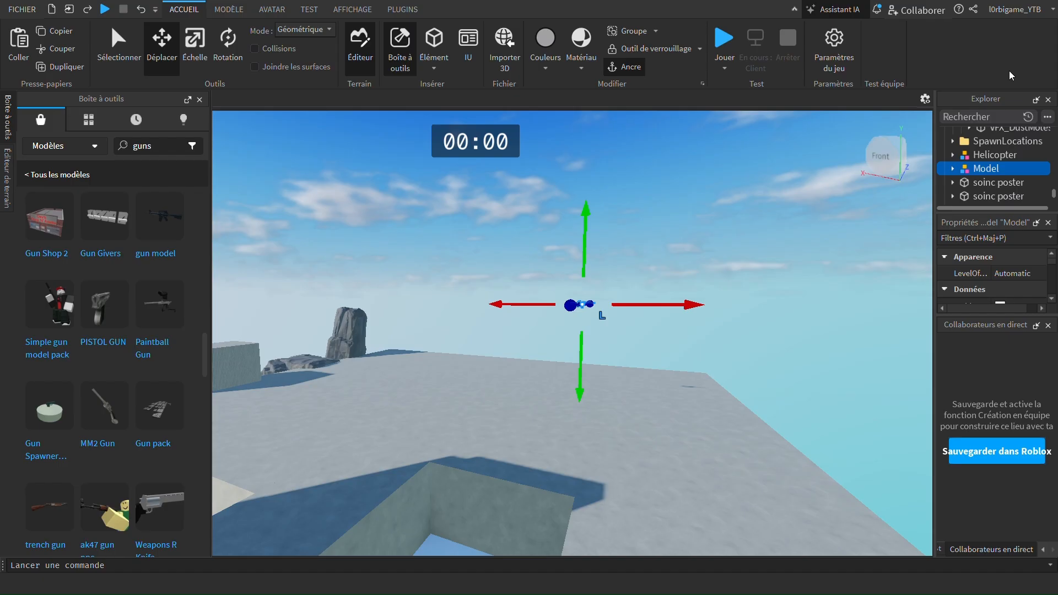
pyautogui.scroll(-10, 146, 325)
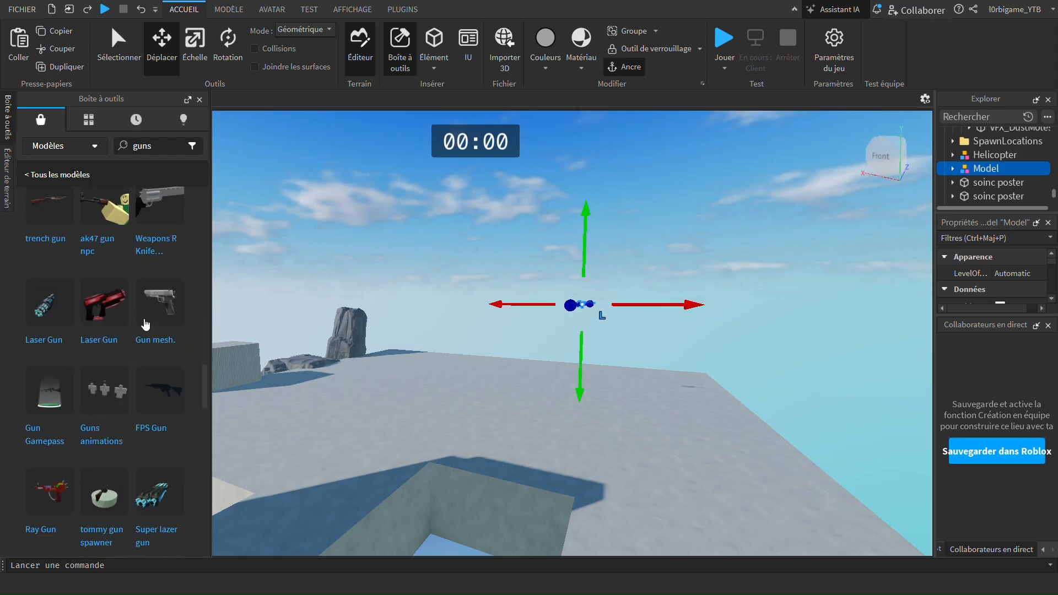
pyautogui.moveTo(80, 402)
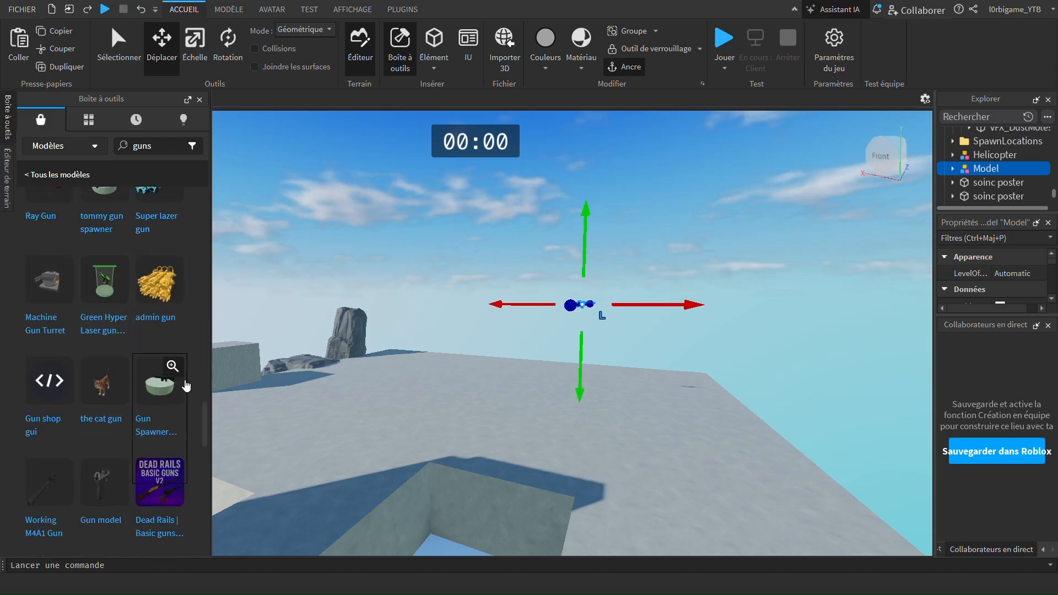
pyautogui.scroll(-5, 102, 362)
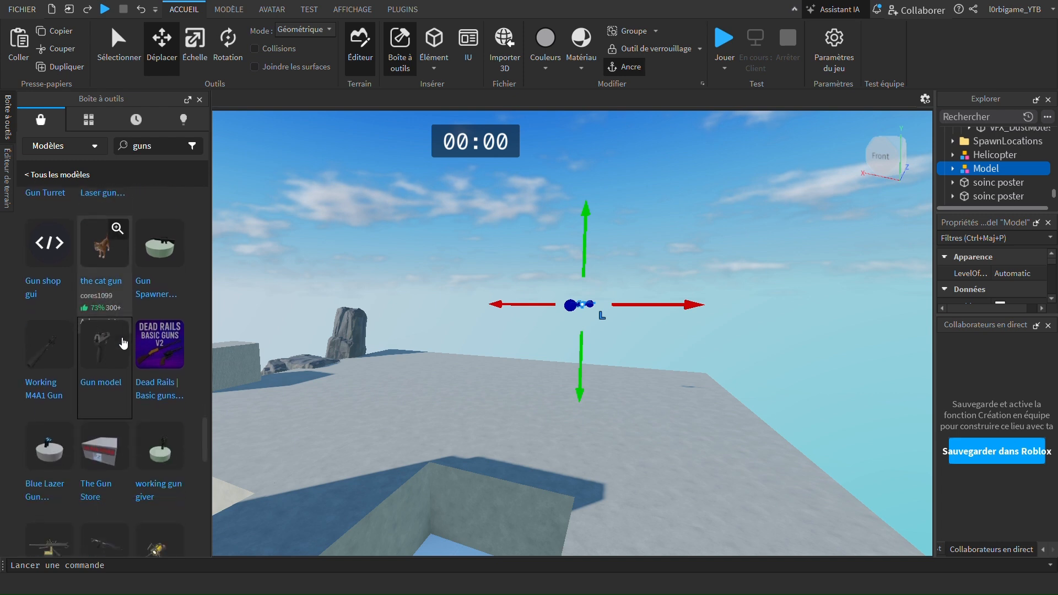
pyautogui.moveTo(118, 488)
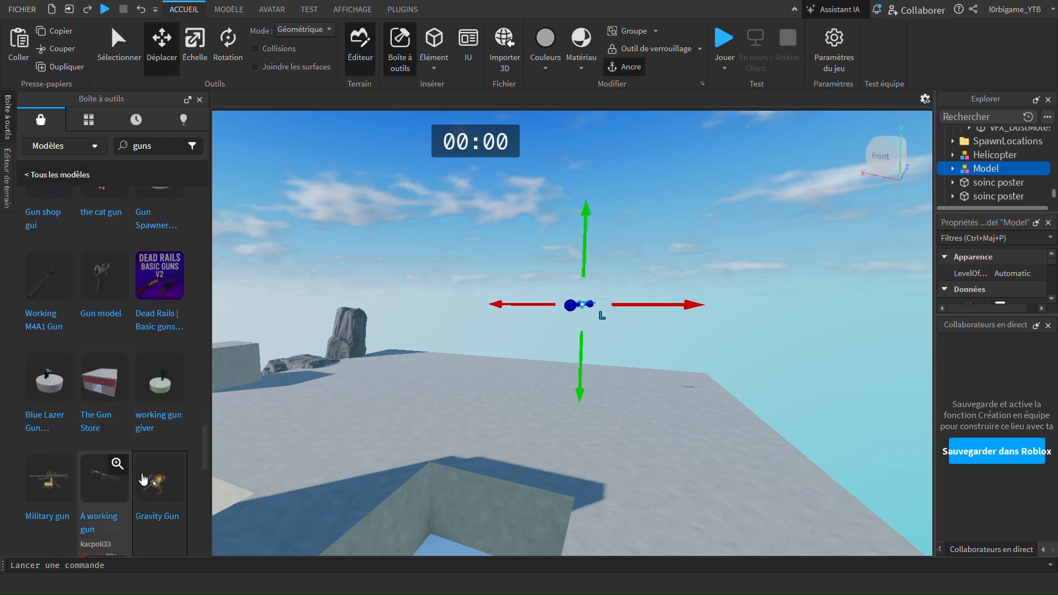
pyautogui.click(173, 499)
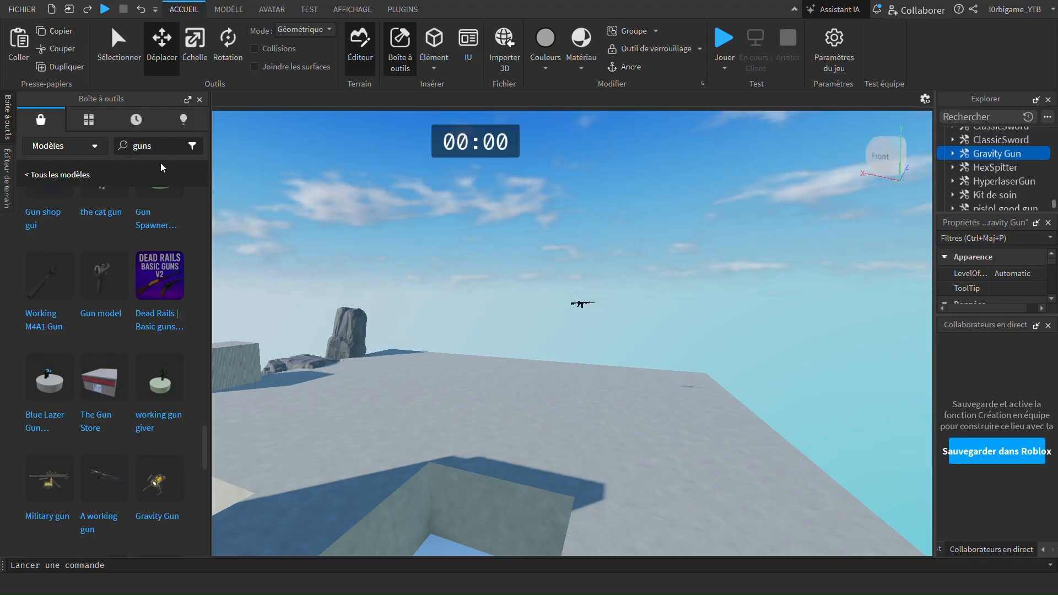
pyautogui.press('Delete')
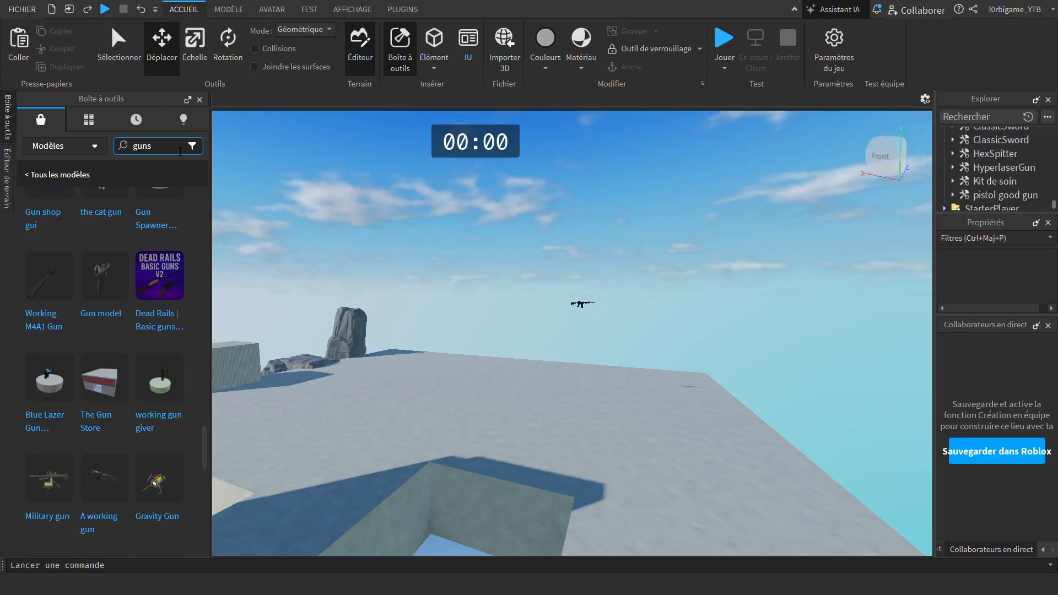
# Search the toolbox models for portal guns and add the Working Portal Gun to the starter pack
pyautogui.click(180, 152)
pyautogui.press('BackSpace')
pyautogui.press('BackSpace')
pyautogui.write('portal')
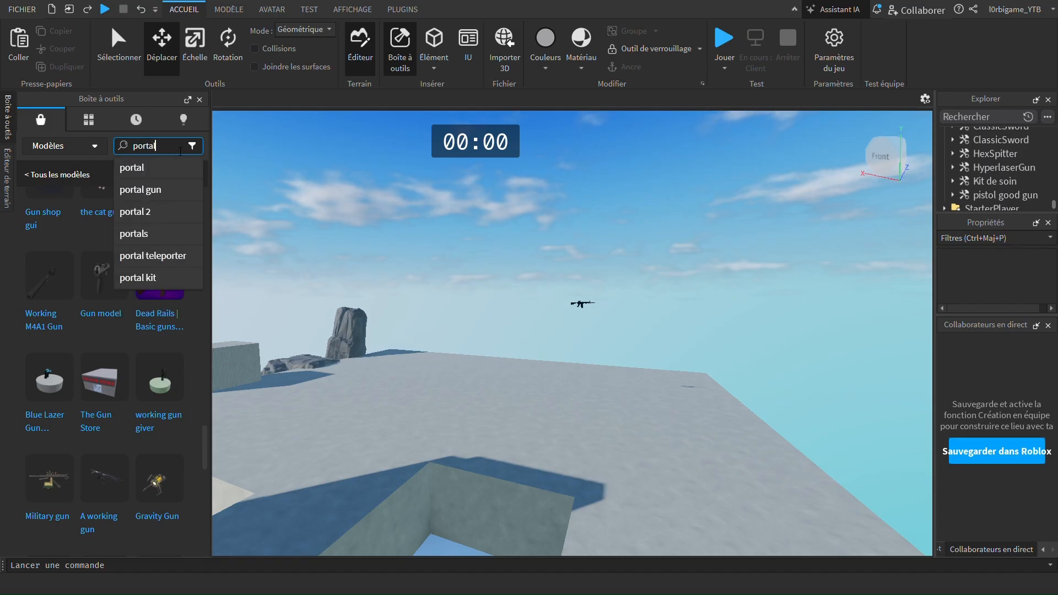
pyautogui.write(' guns')
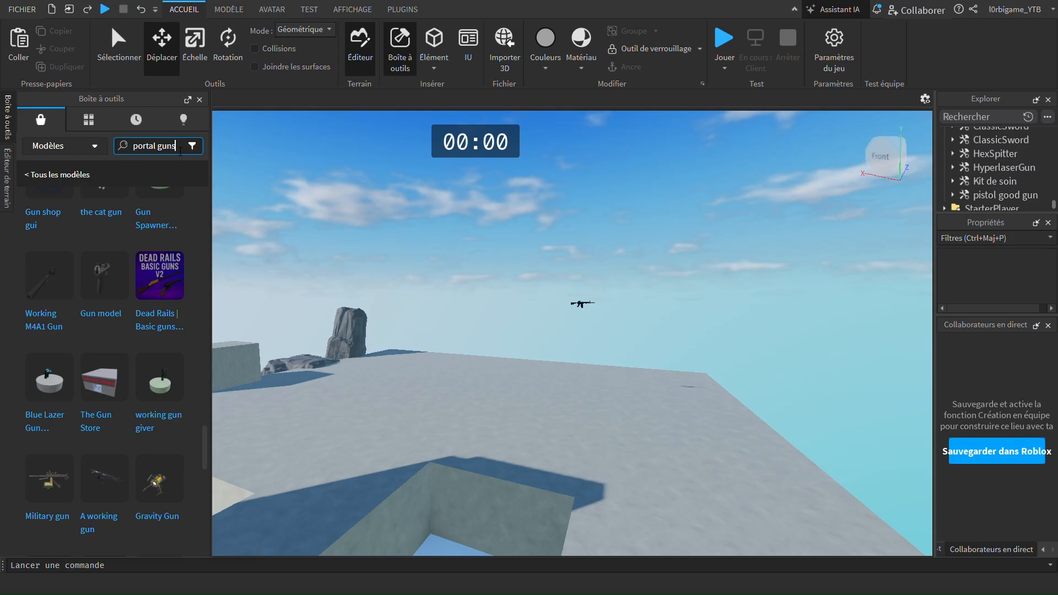
pyautogui.press('Return')
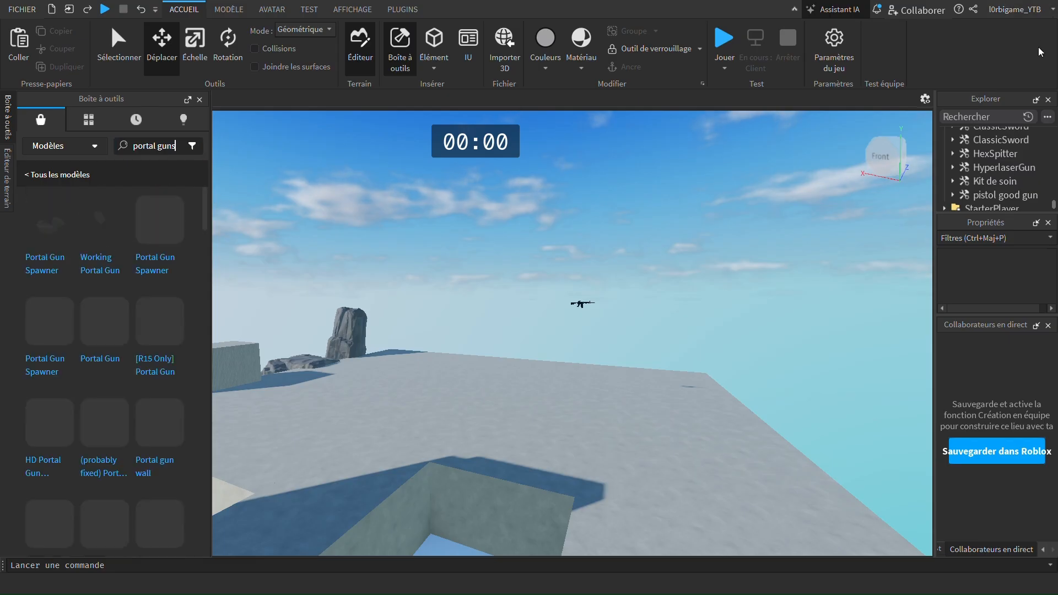
pyautogui.write('c')
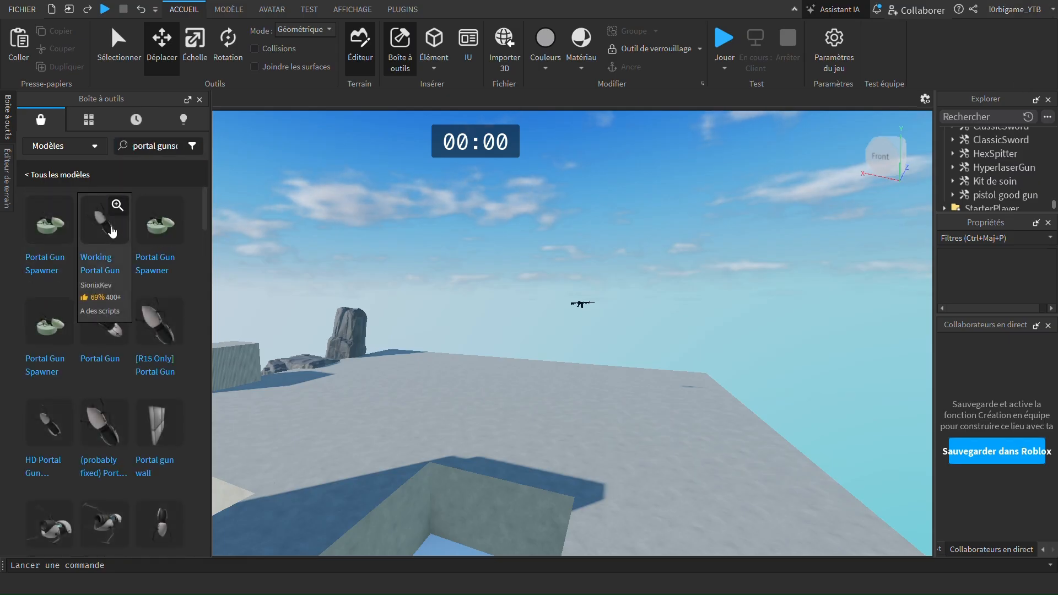
pyautogui.click(110, 227)
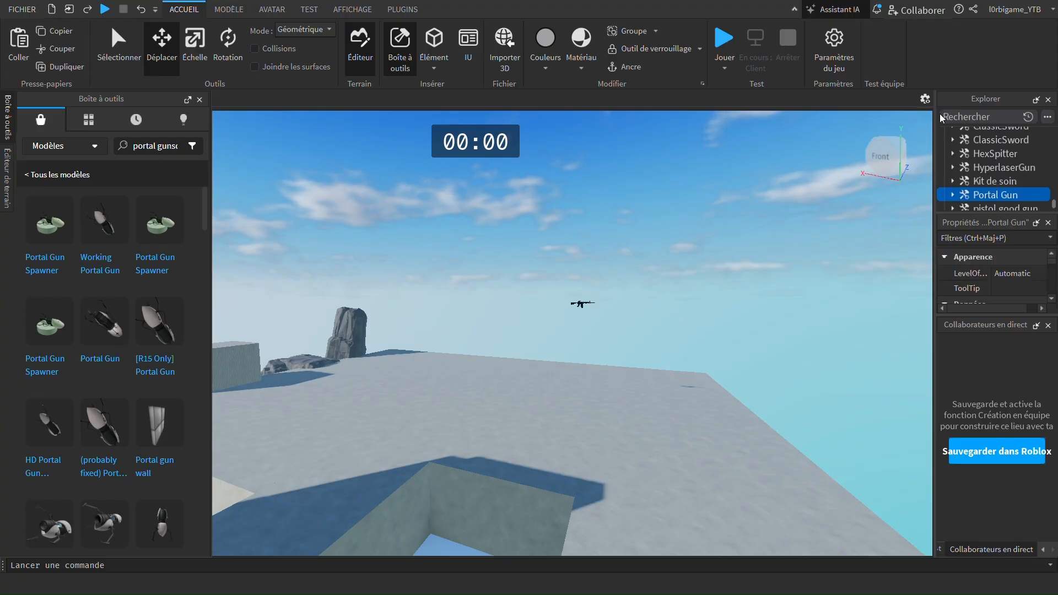
# Start a play test of the game with the added weapons and helicopter
pyautogui.press('w')
pyautogui.moveTo(447, 215); pyautogui.dragTo(447, 215, button='right')
pyautogui.press('w')
pyautogui.press('s')
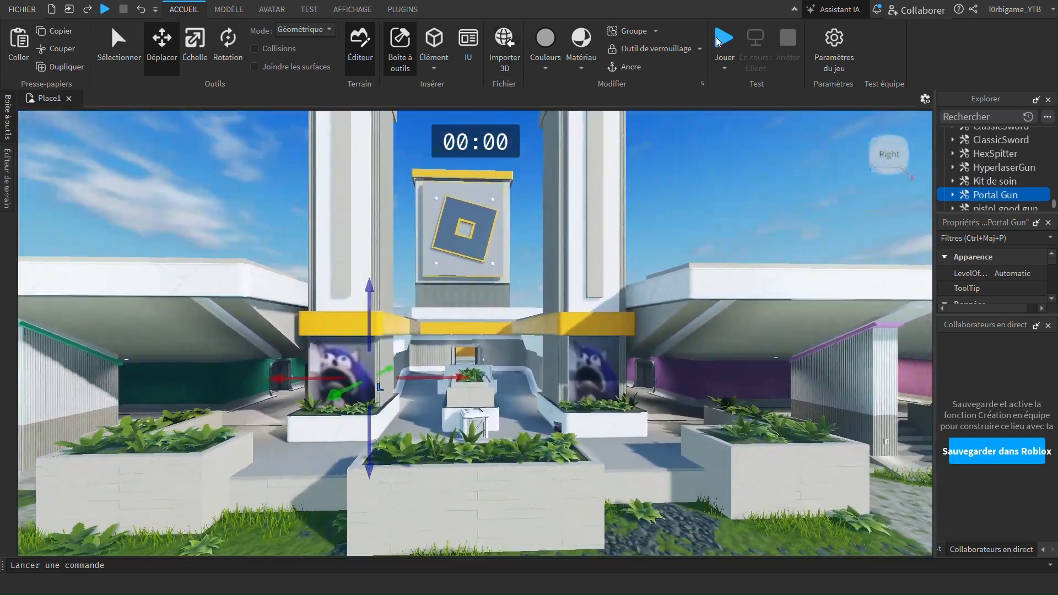
pyautogui.click(718, 41)
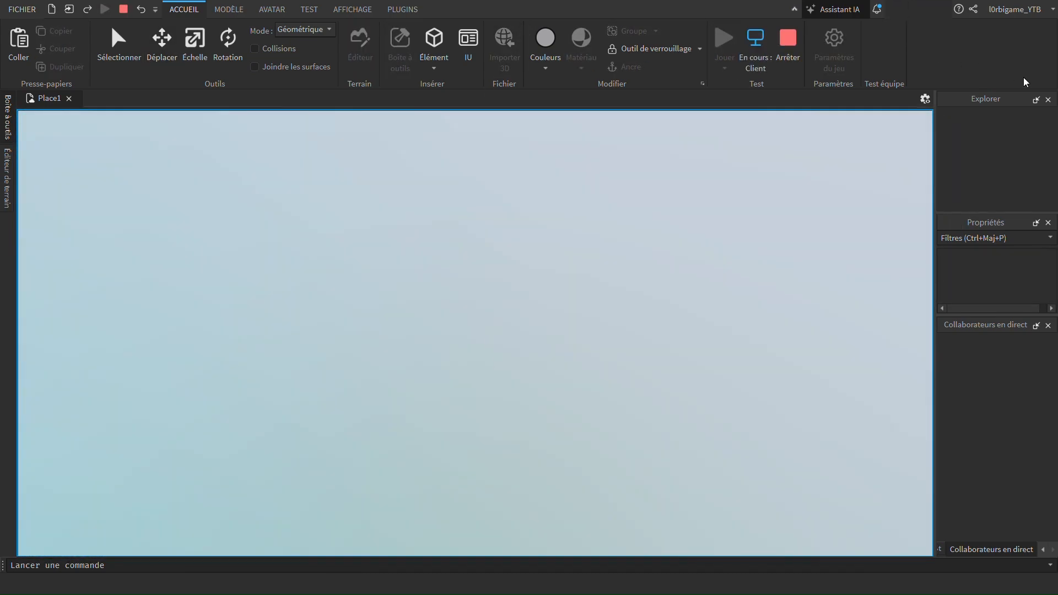
# Walk the character out of the pink team's building and across the grass to the parked helicopter
pyautogui.press('w')
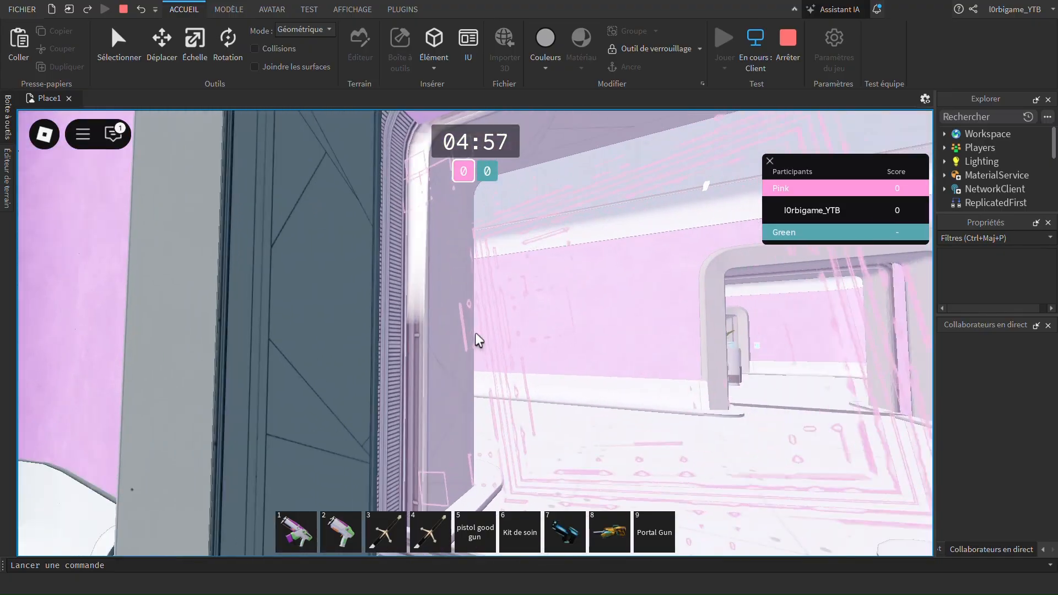
pyautogui.press('w')
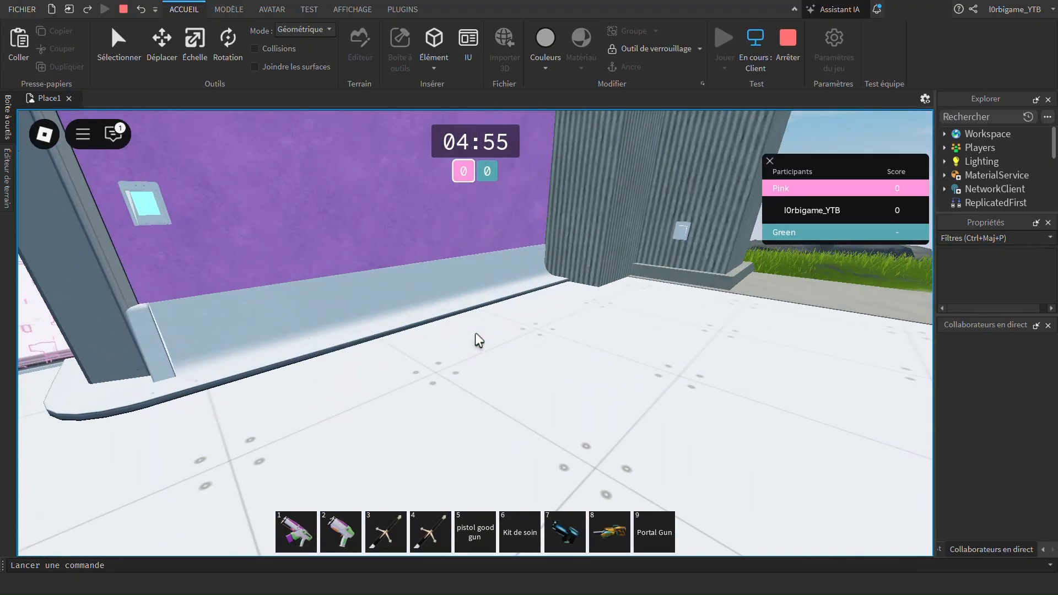
pyautogui.press('Escape')
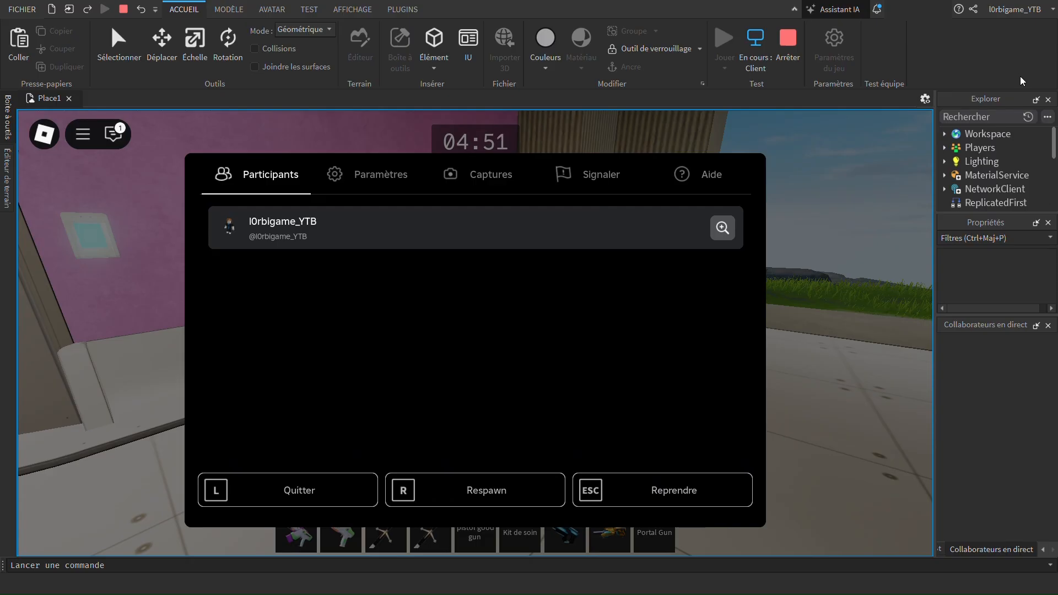
pyautogui.press('Escape')
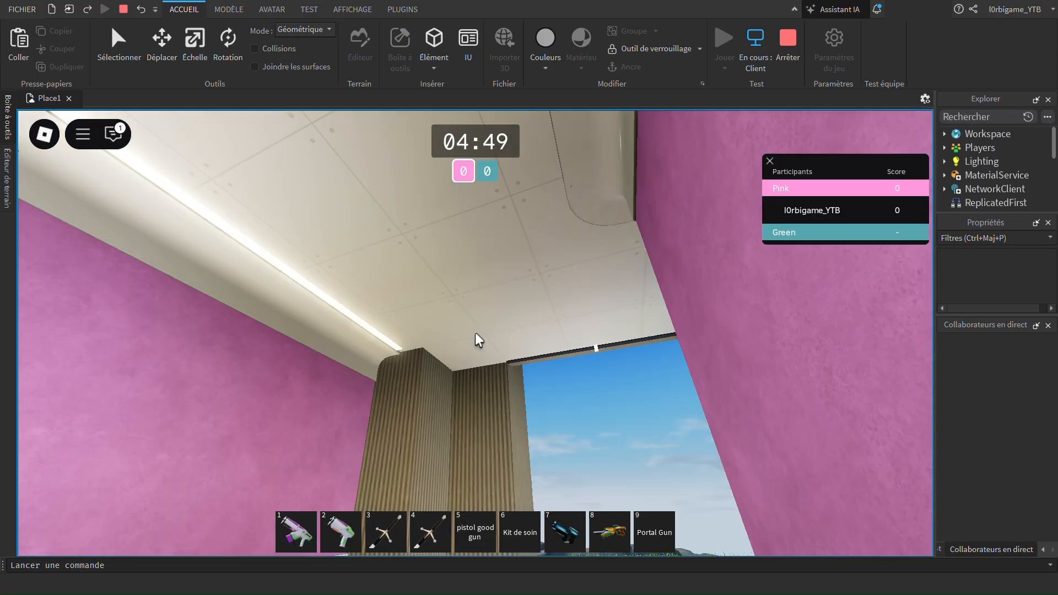
pyautogui.press('w')
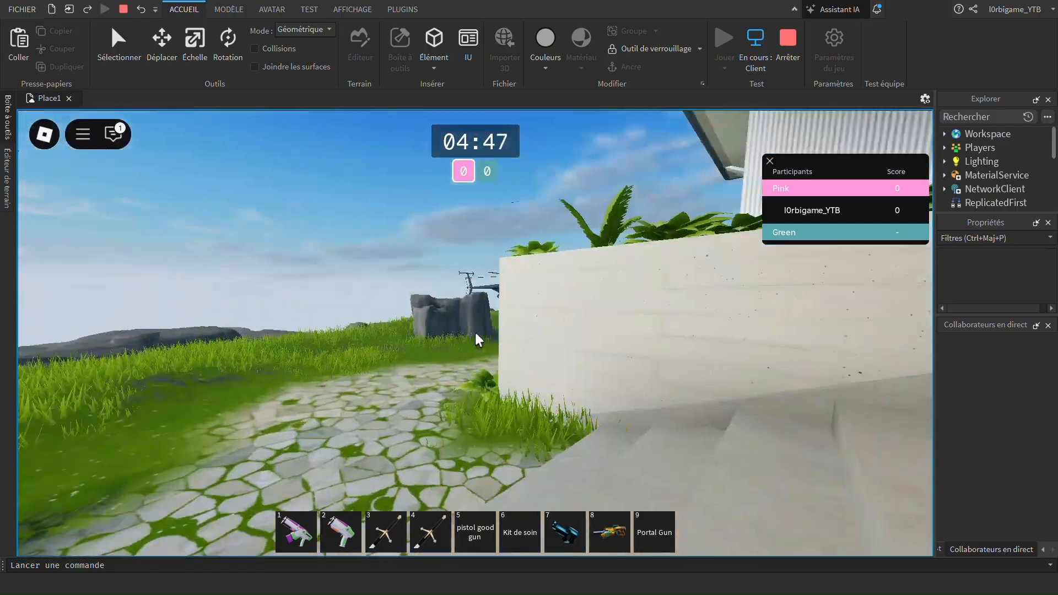
pyautogui.press('w')
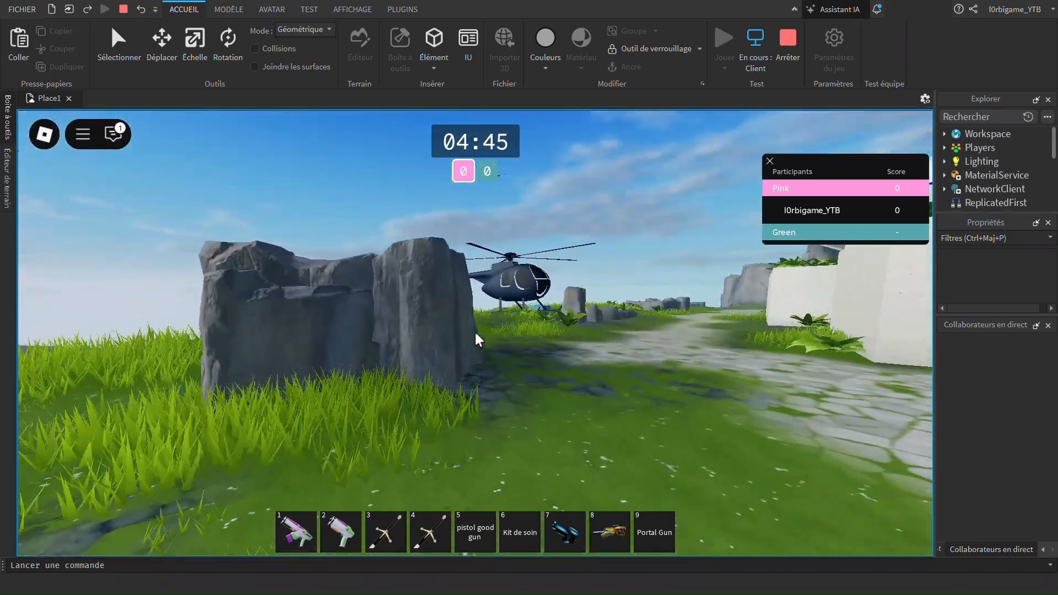
pyautogui.press('w')
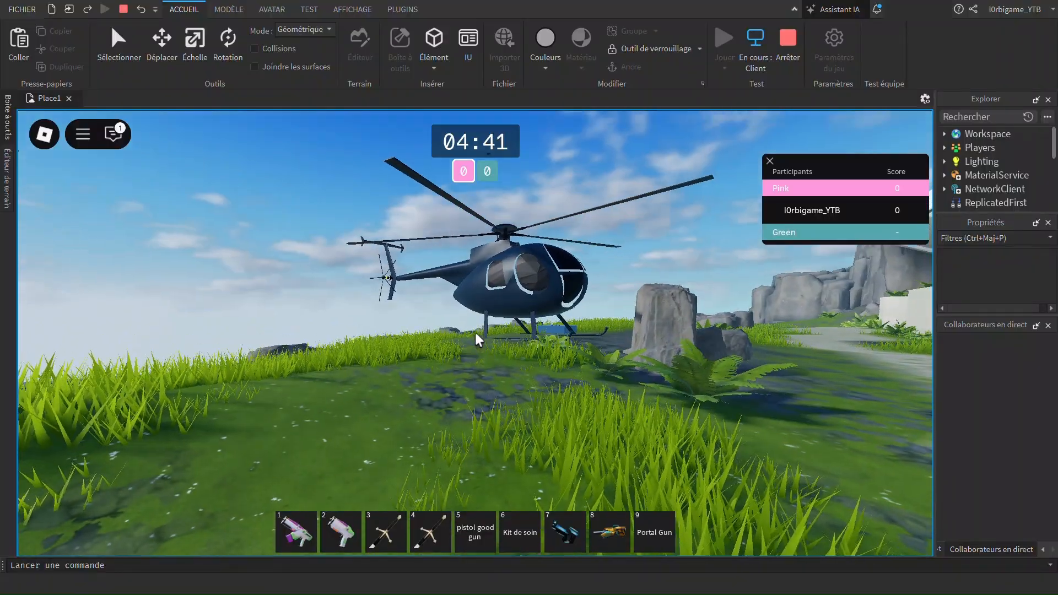
# Equip the blue laser gun from slot 7, fire it at the helicopter, and walk around to board it
pyautogui.press('7')
pyautogui.click(477, 339)
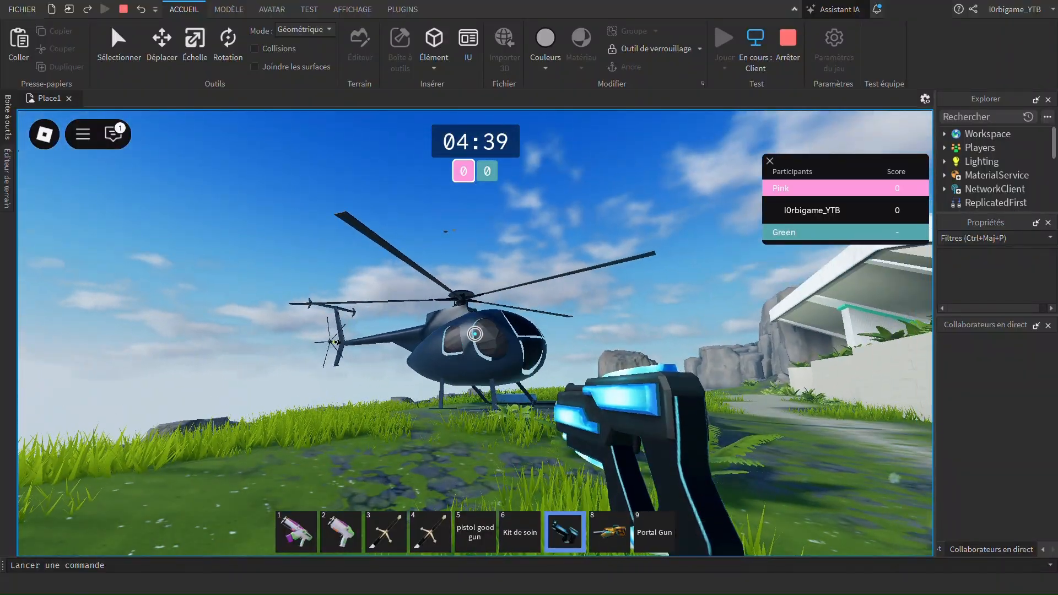
pyautogui.press('w')
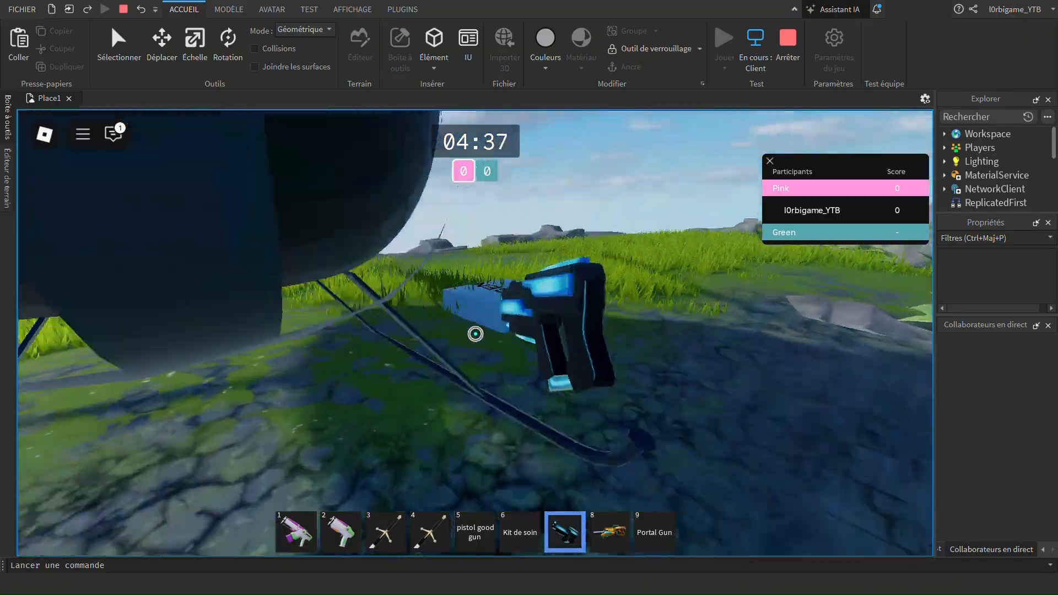
pyautogui.press('w')
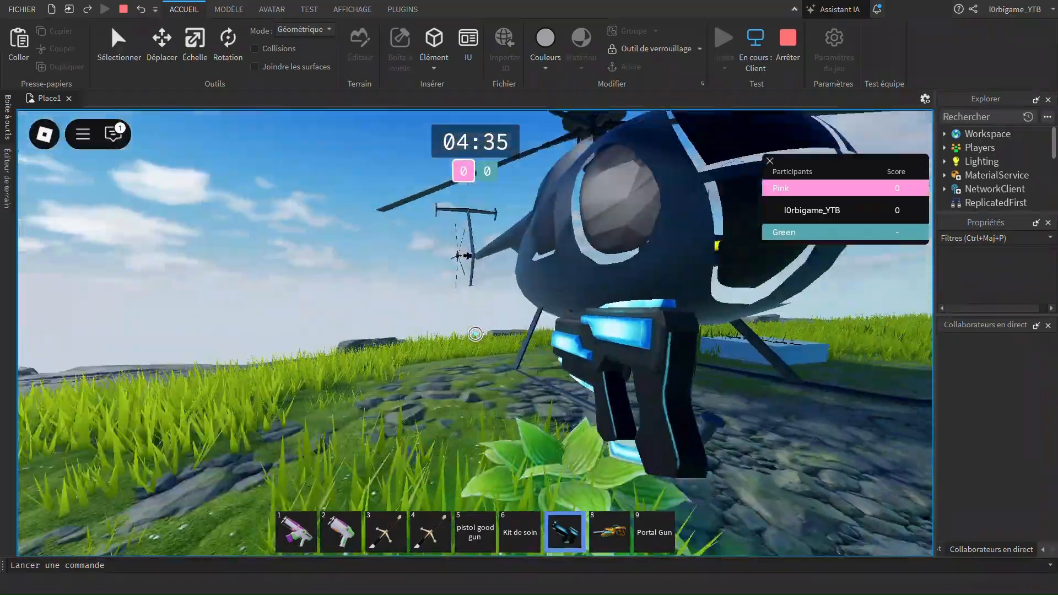
# Test flying the helicopter around the arena and bring it back down beside the building
pyautogui.press('w')
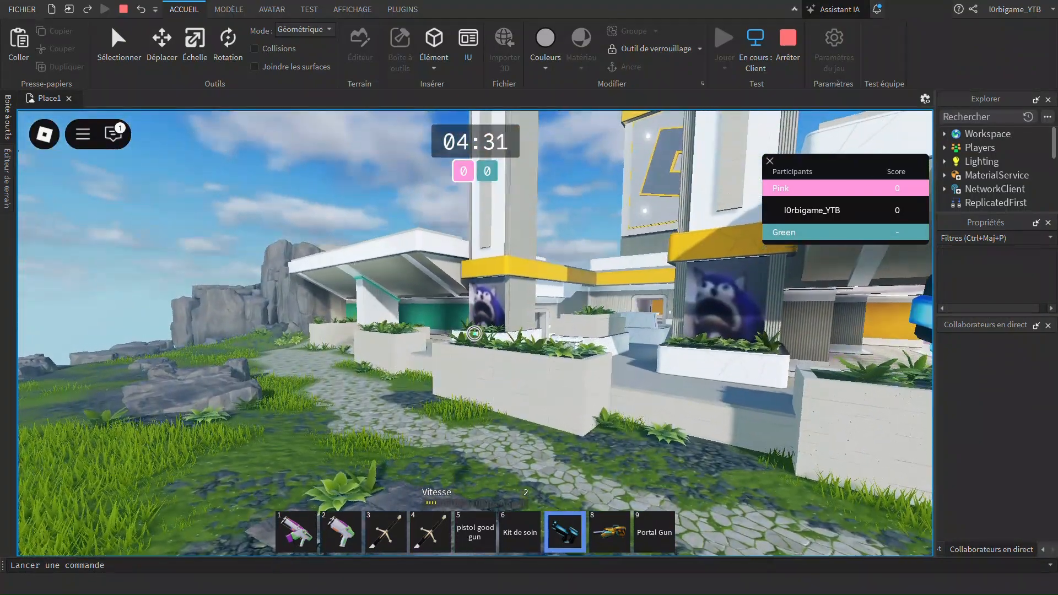
pyautogui.press('w')
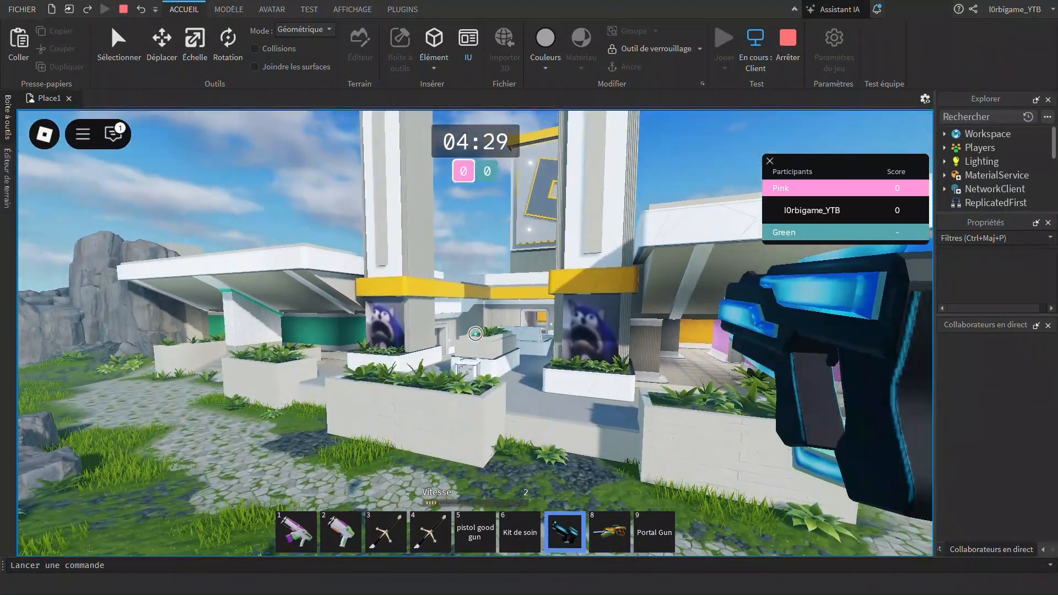
pyautogui.click(475, 334)
pyautogui.click(475, 334)
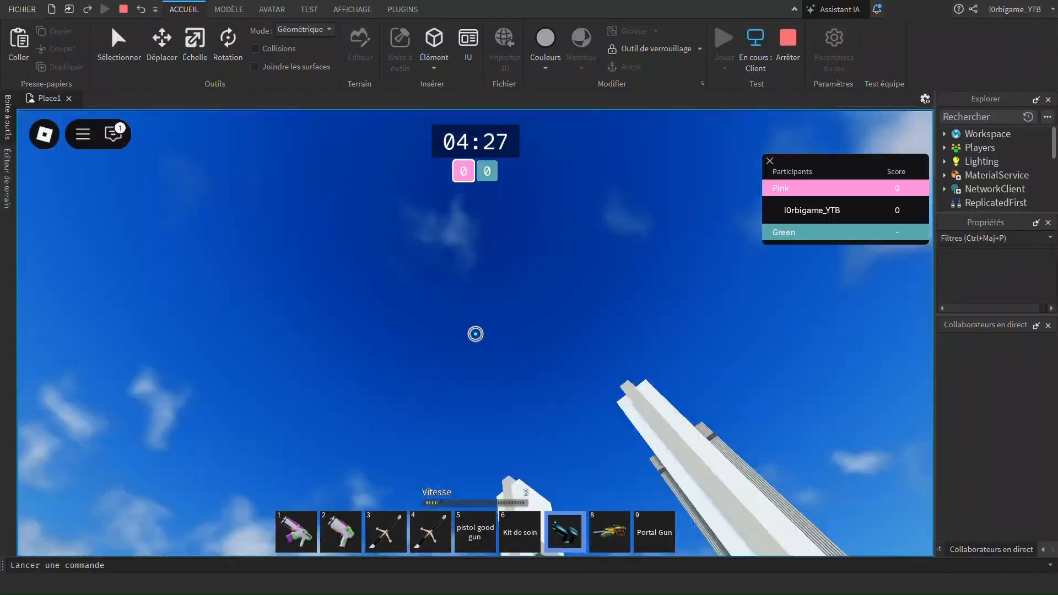
pyautogui.press('w')
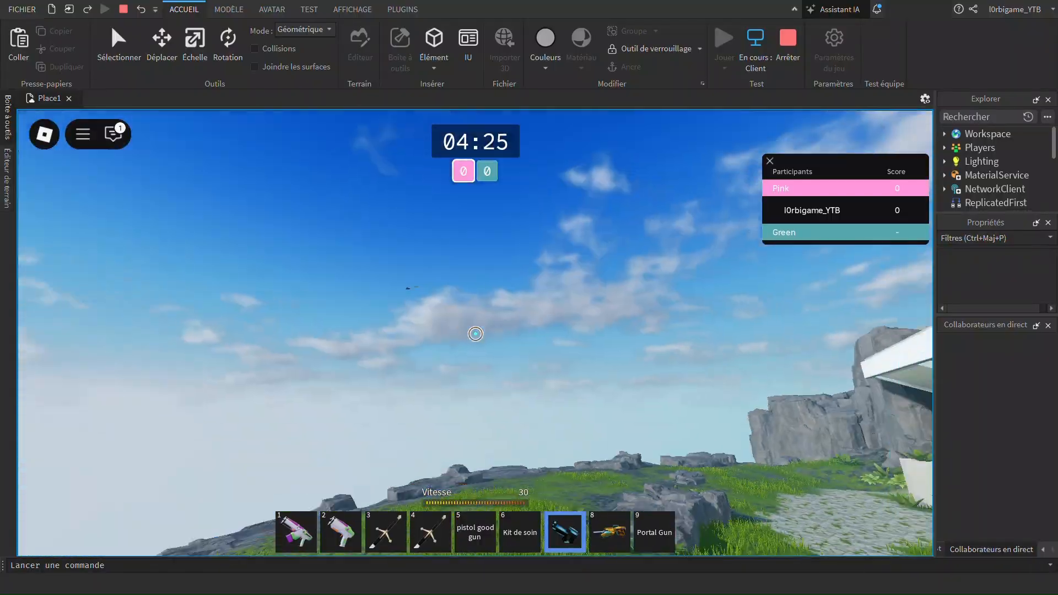
pyautogui.press('w')
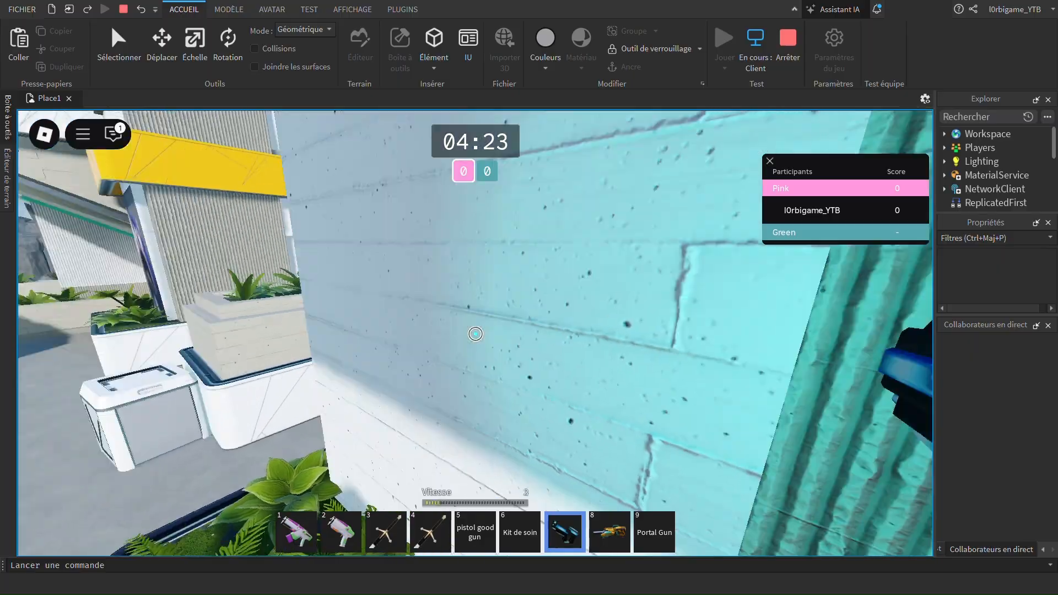
pyautogui.press('w')
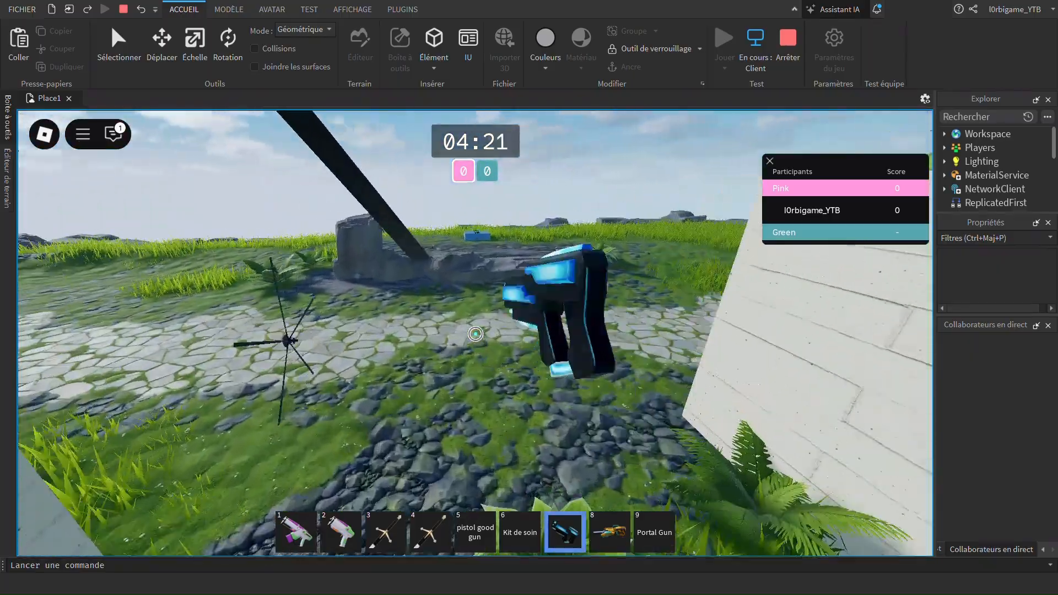
# Walk to the blue REGEN block, shoot and step onto it, and head back toward the helicopter near the building
pyautogui.press('w')
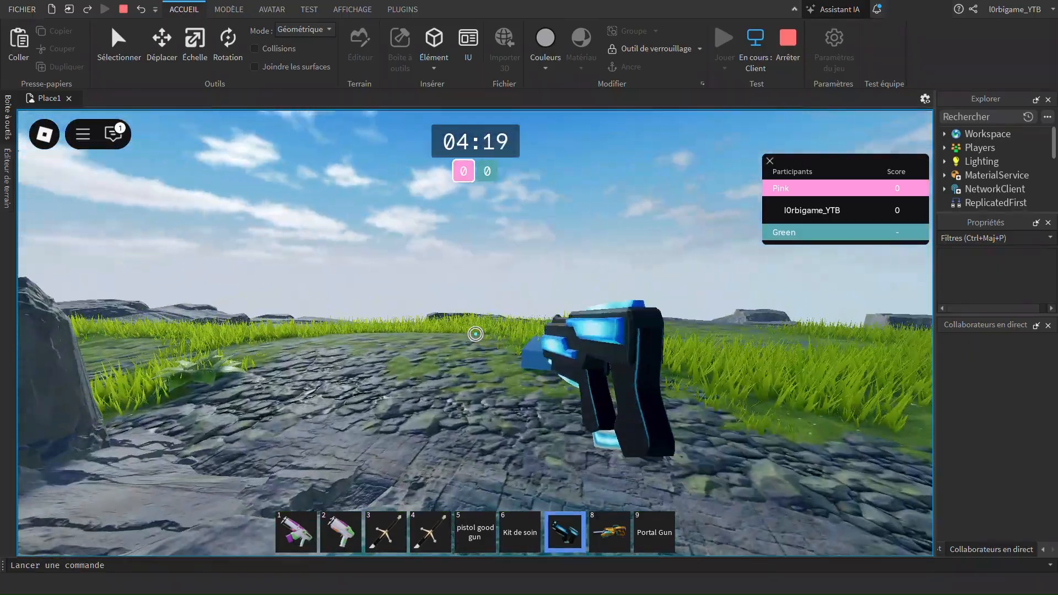
pyautogui.press('Escape')
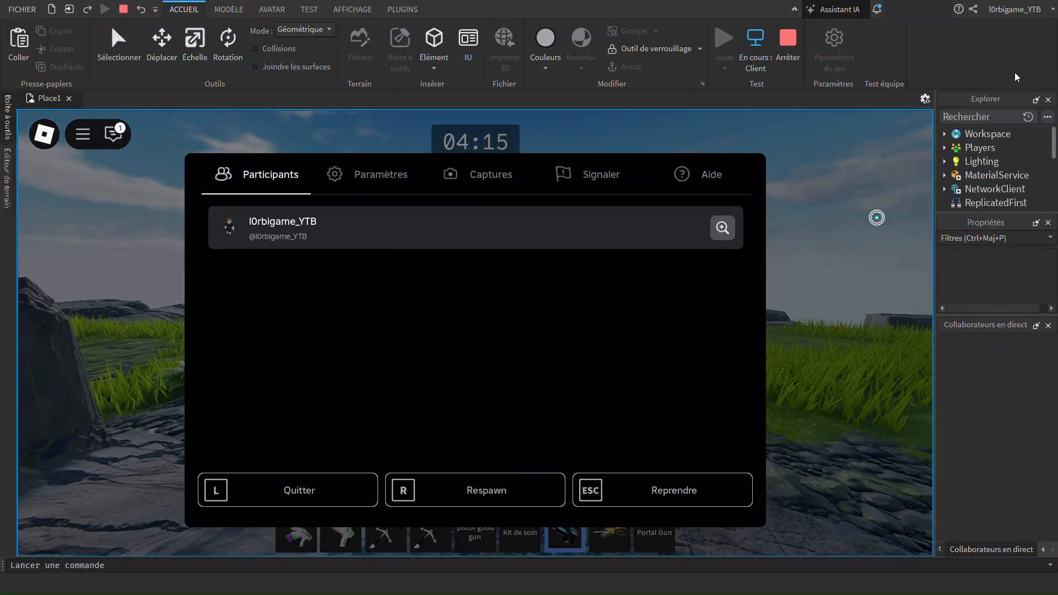
pyautogui.press('Escape')
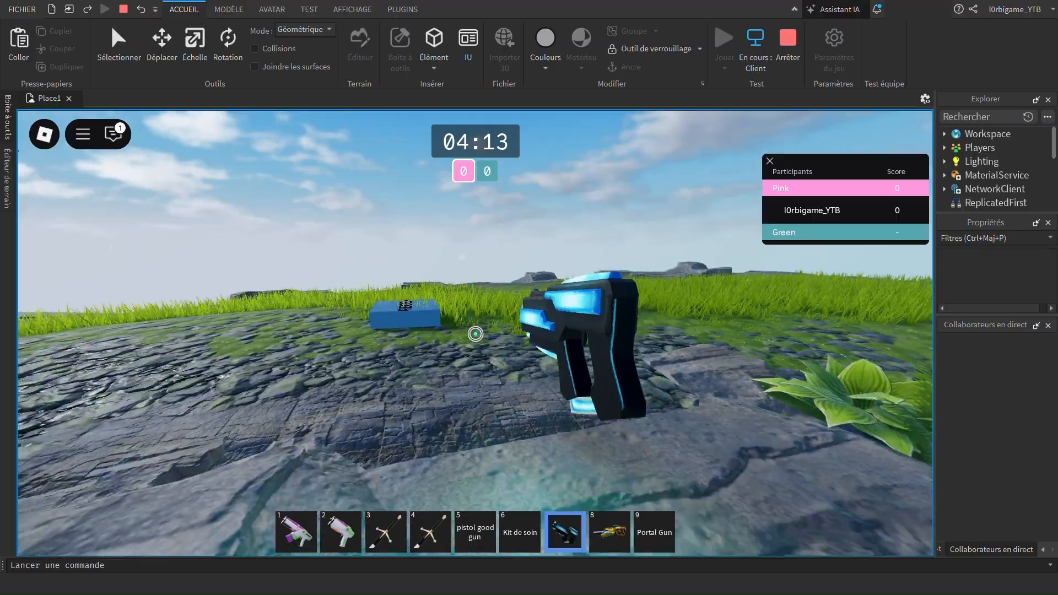
pyautogui.press('w')
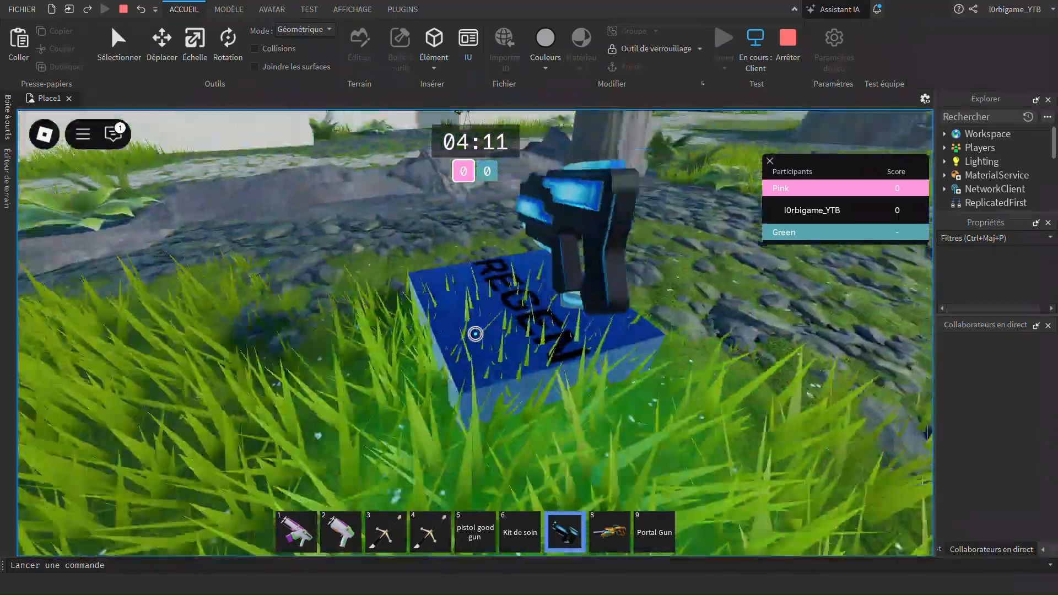
pyautogui.click(475, 334)
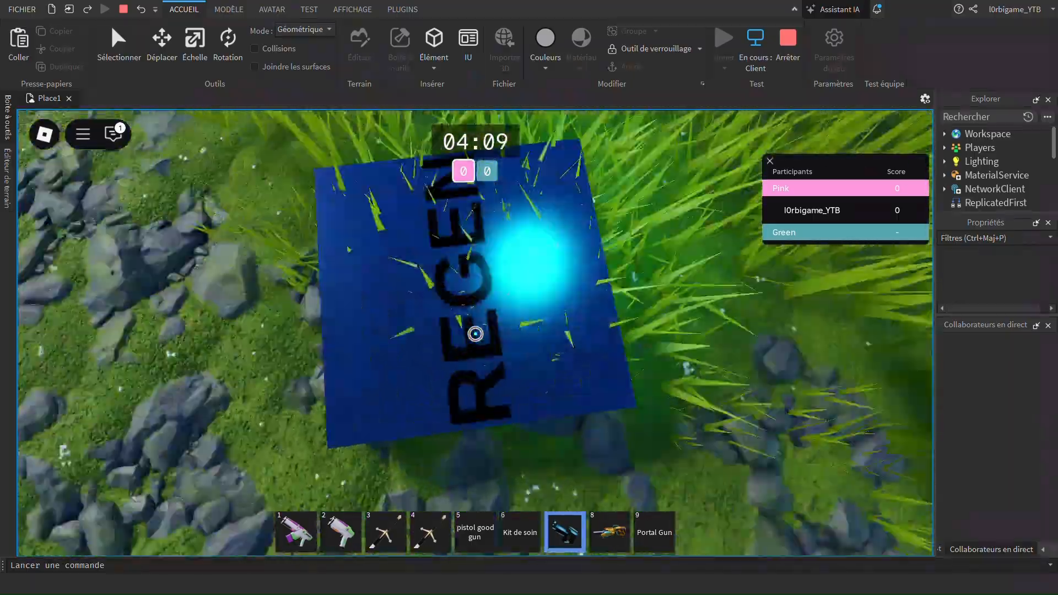
pyautogui.press('space')
pyautogui.press('s')
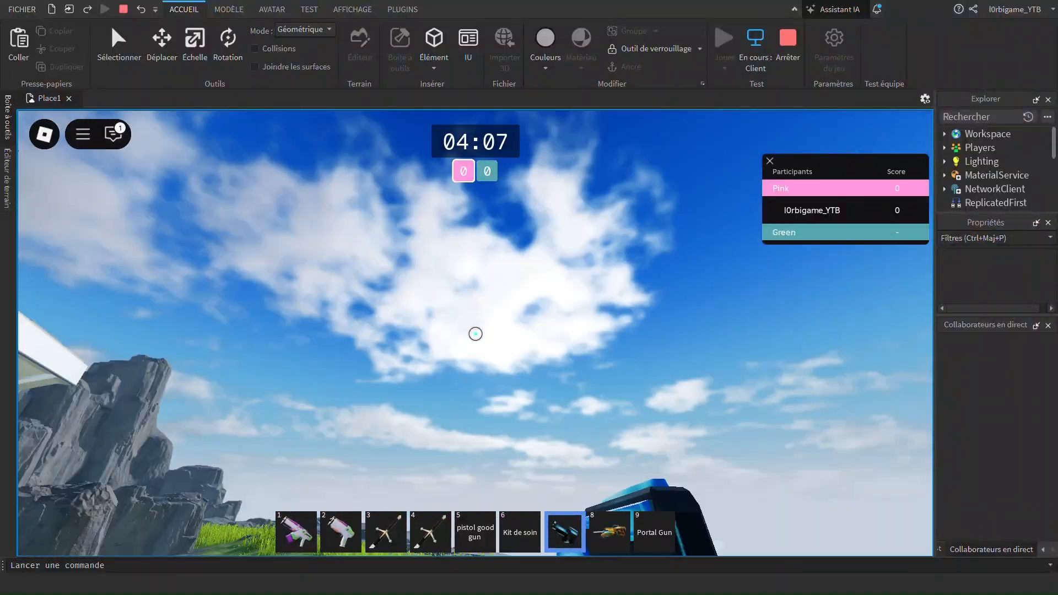
pyautogui.press('w')
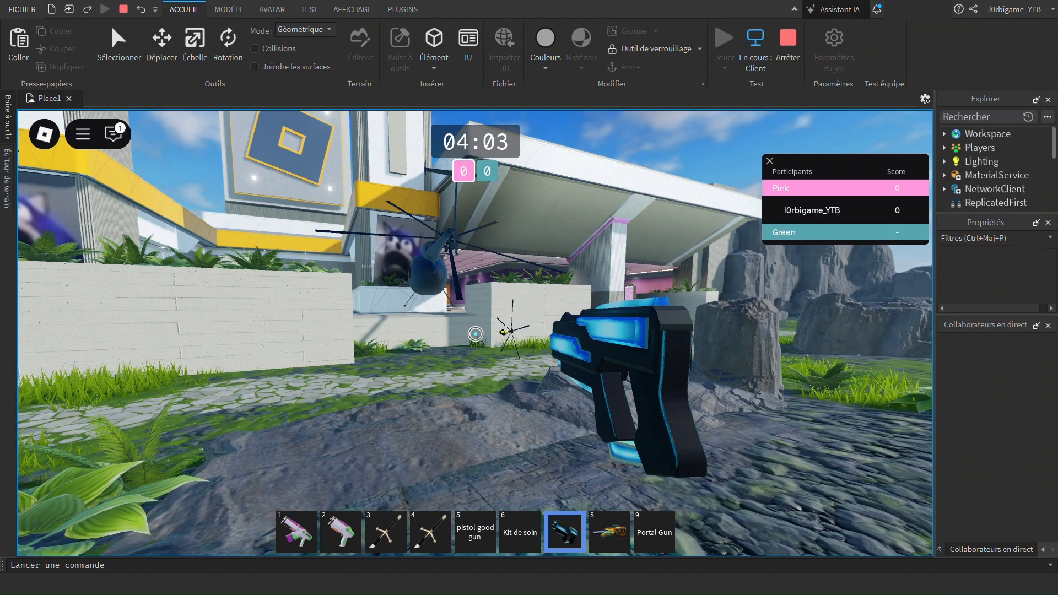
# Equip the Portal Gun, fire a blue portal onto the ground, and stop the play test
pyautogui.press('9')
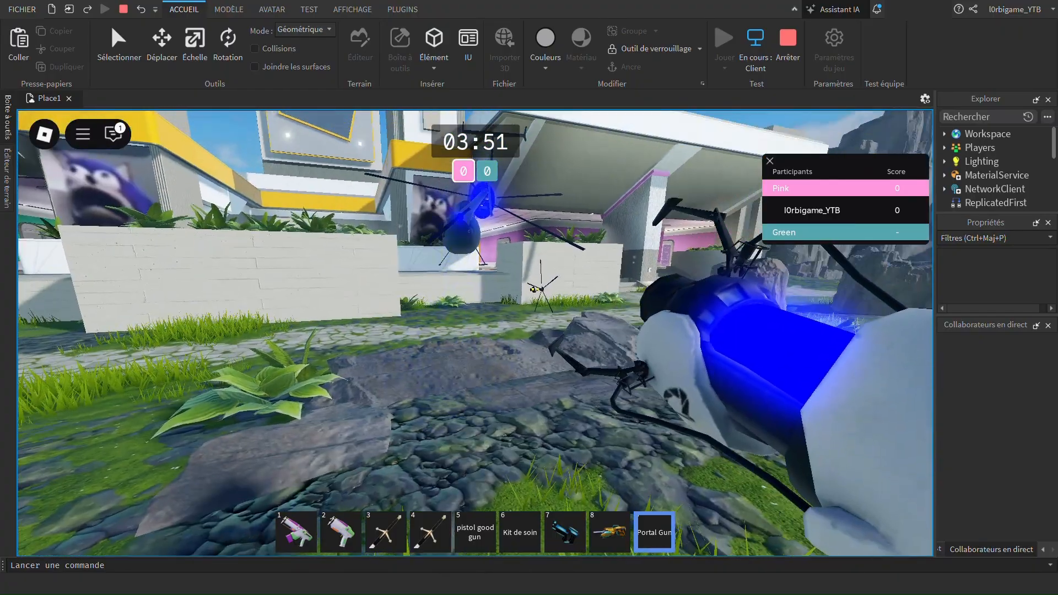
pyautogui.click(475, 334)
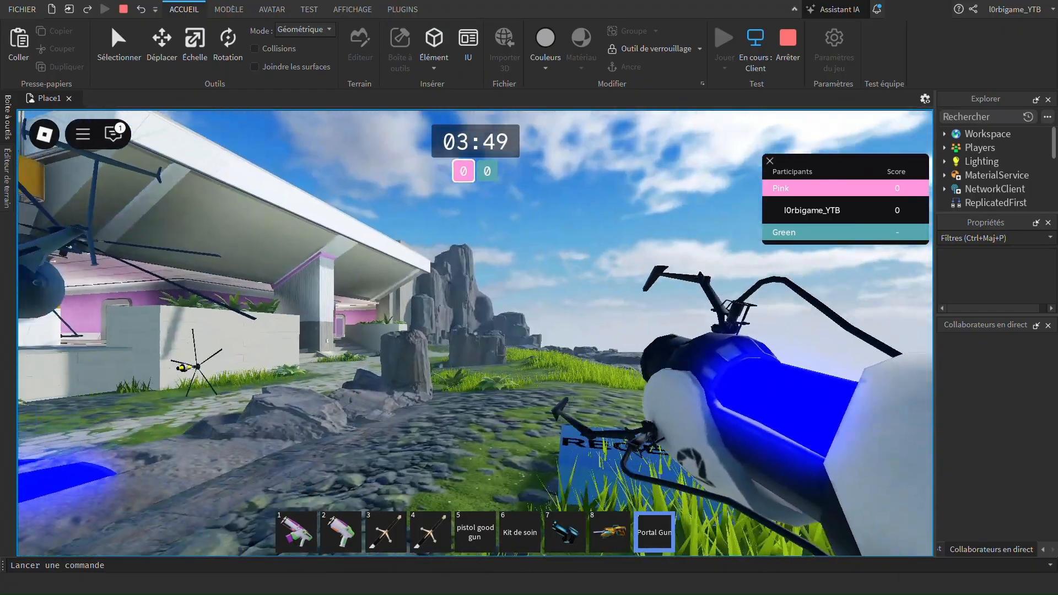
pyautogui.press('Escape')
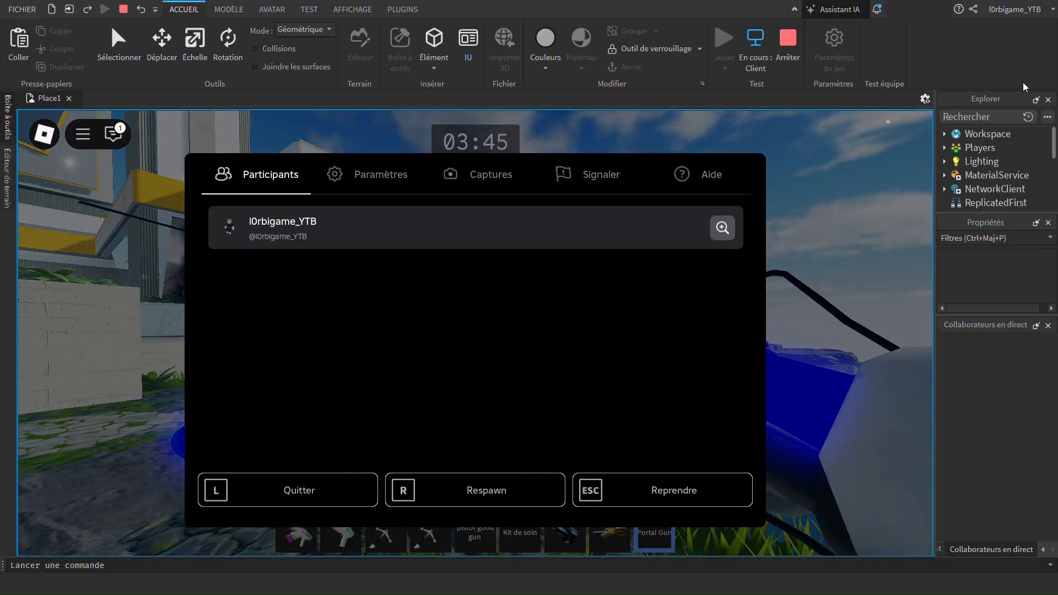
pyautogui.press('Escape')
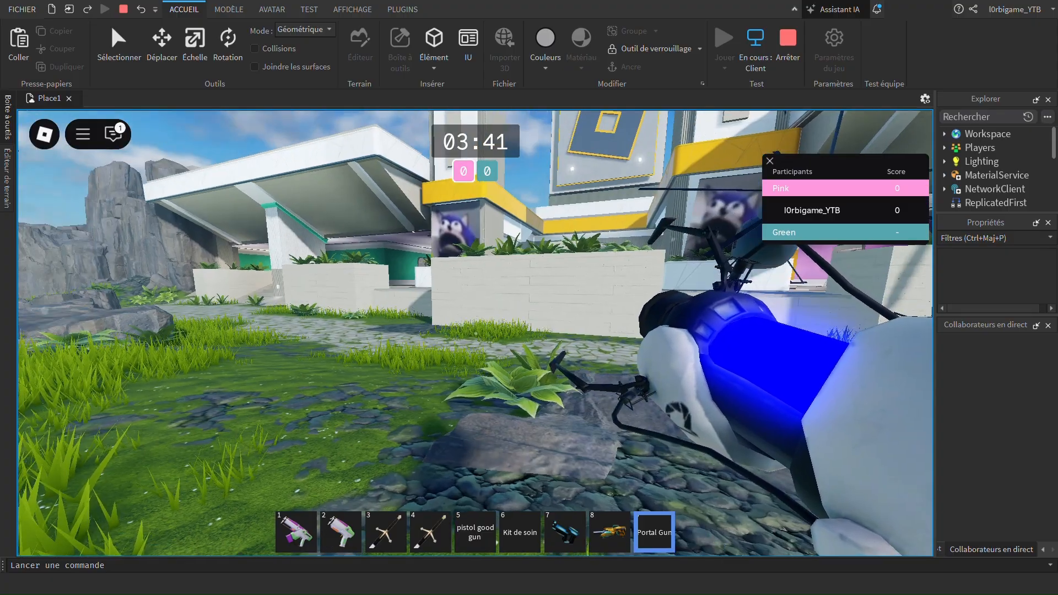
pyautogui.press('Escape')
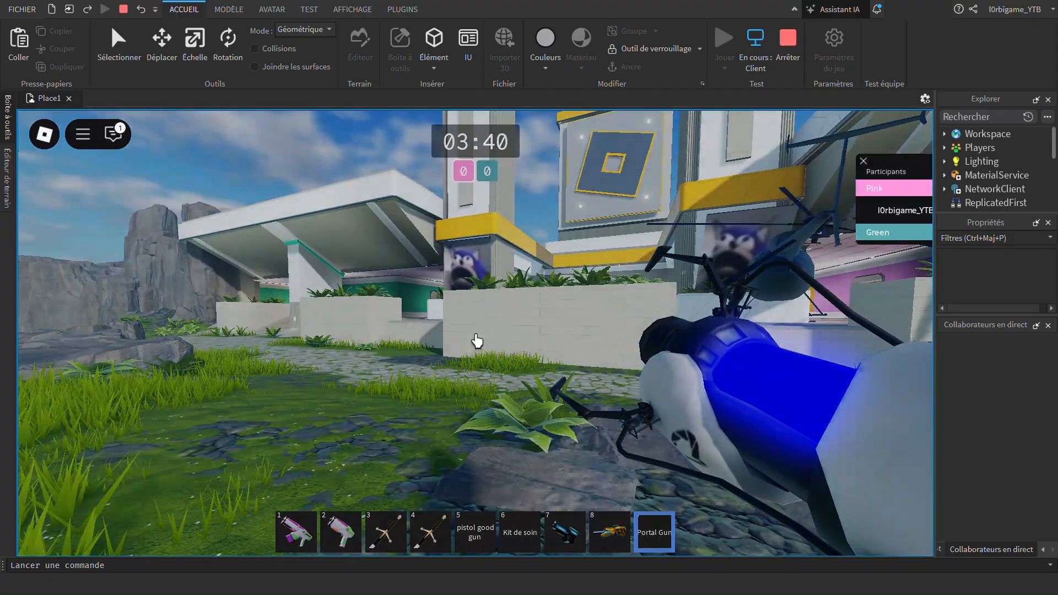
pyautogui.click(799, 39)
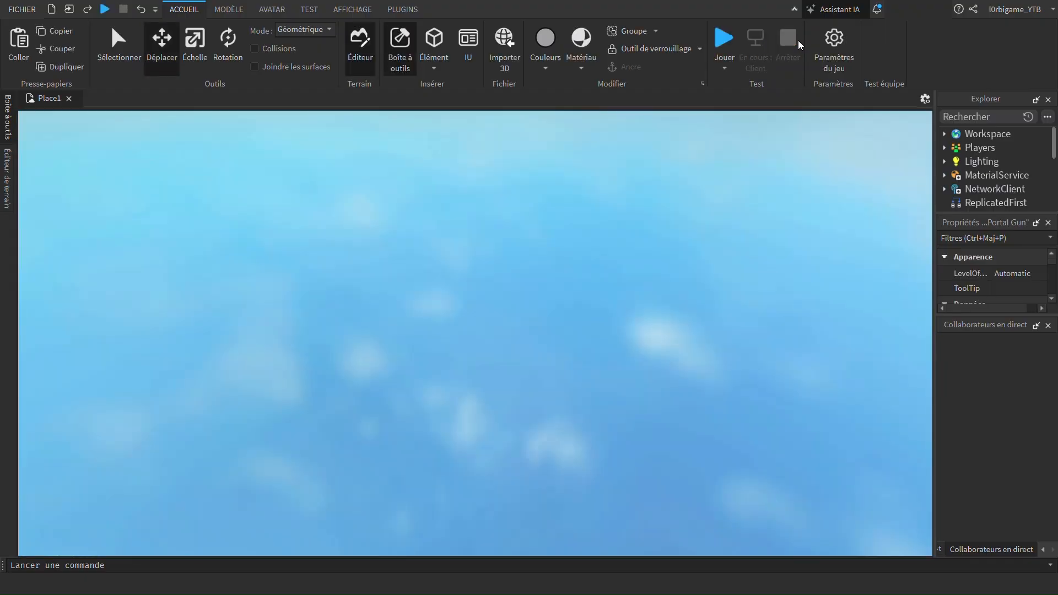
# Search the toolbox models for "robux"
pyautogui.click(8, 126)
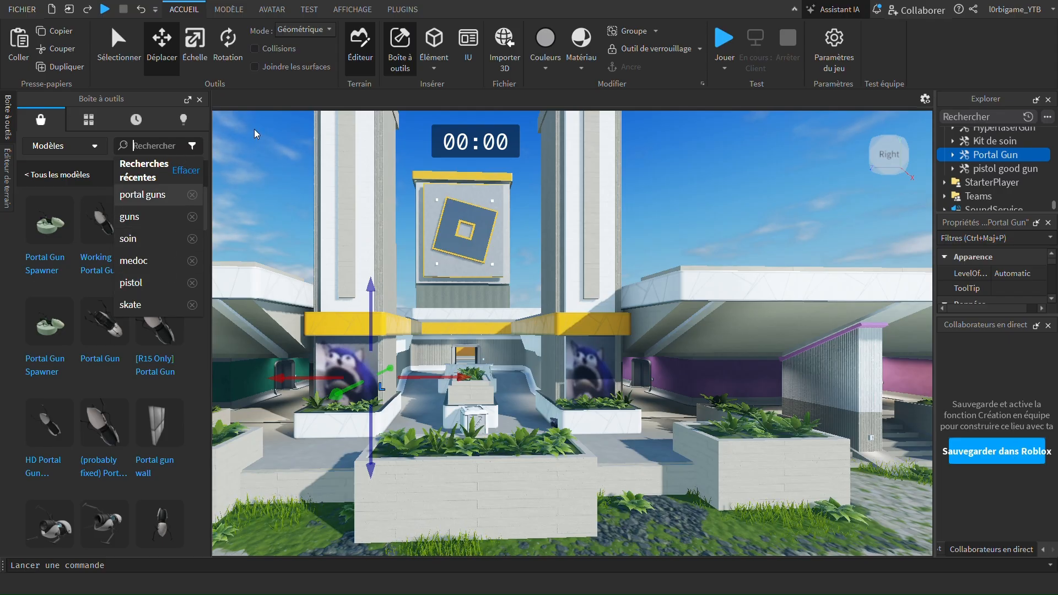
pyautogui.write('ro')
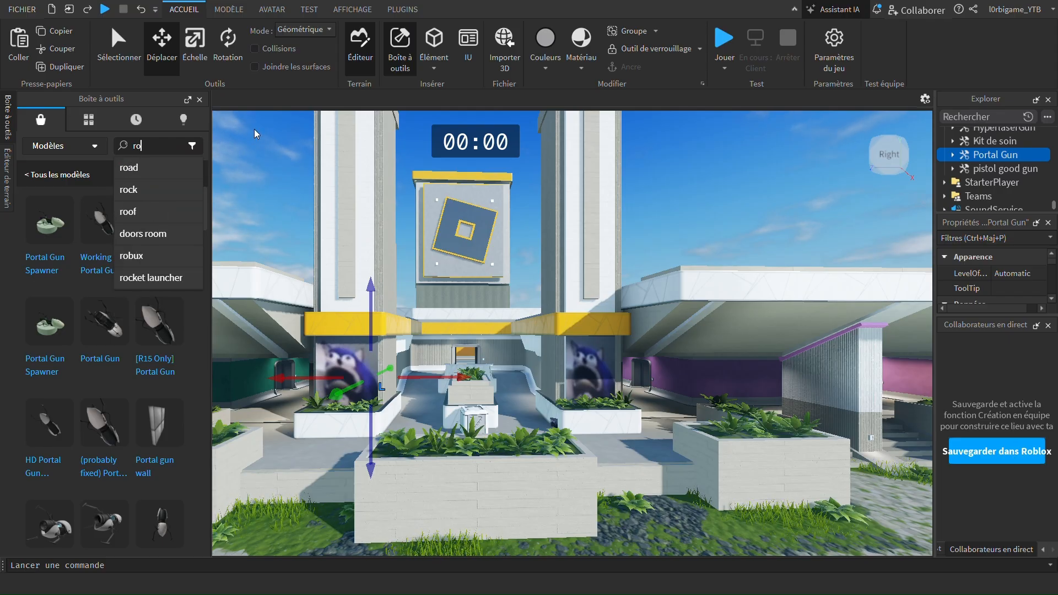
pyautogui.write('buq')
pyautogui.press('BackSpace')
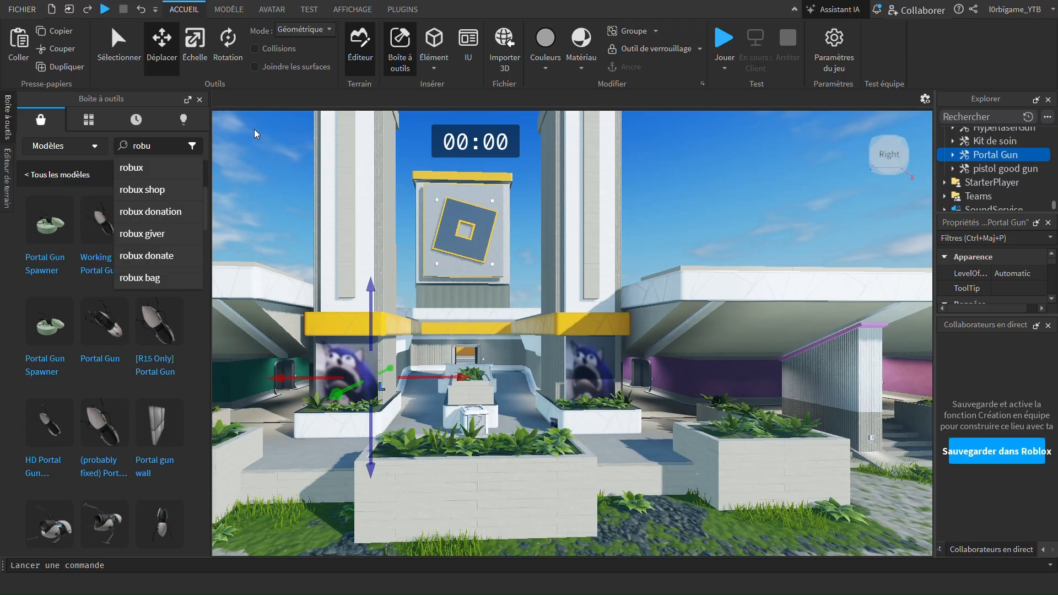
pyautogui.write('x')
pyautogui.press('Return')
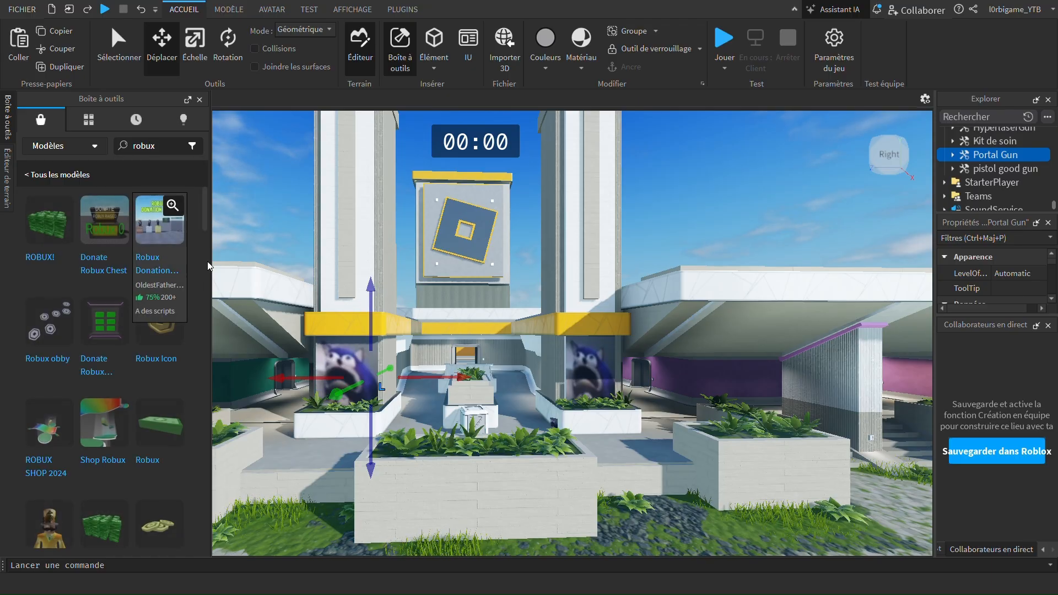
# Insert the Donate Robux board with the six green buttons and place it on the grass near the rocks beside the building
pyautogui.moveTo(237, 150); pyautogui.dragTo(221, 155, button='right')
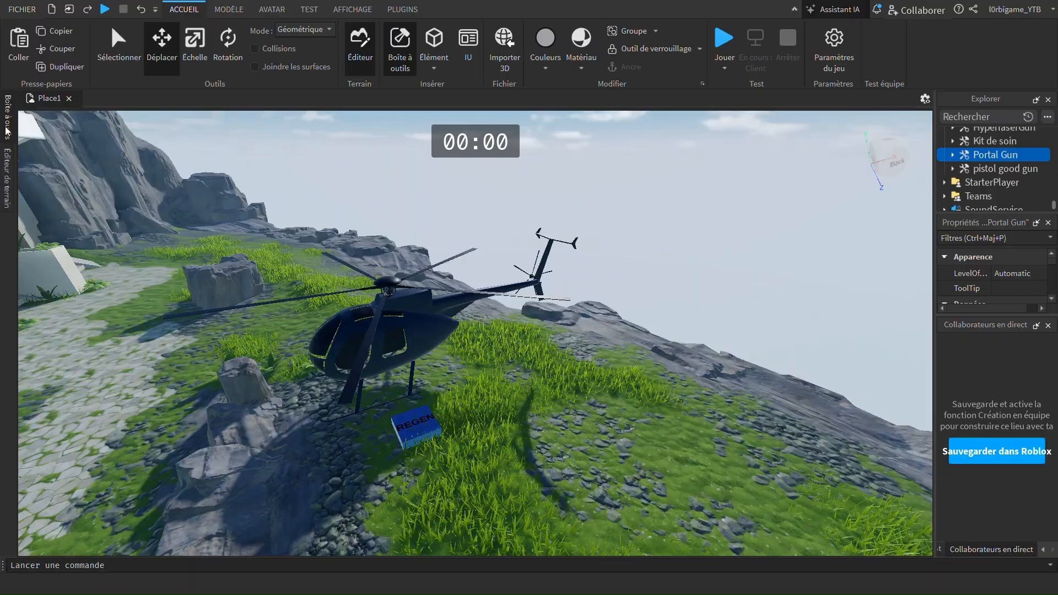
pyautogui.click(7, 130)
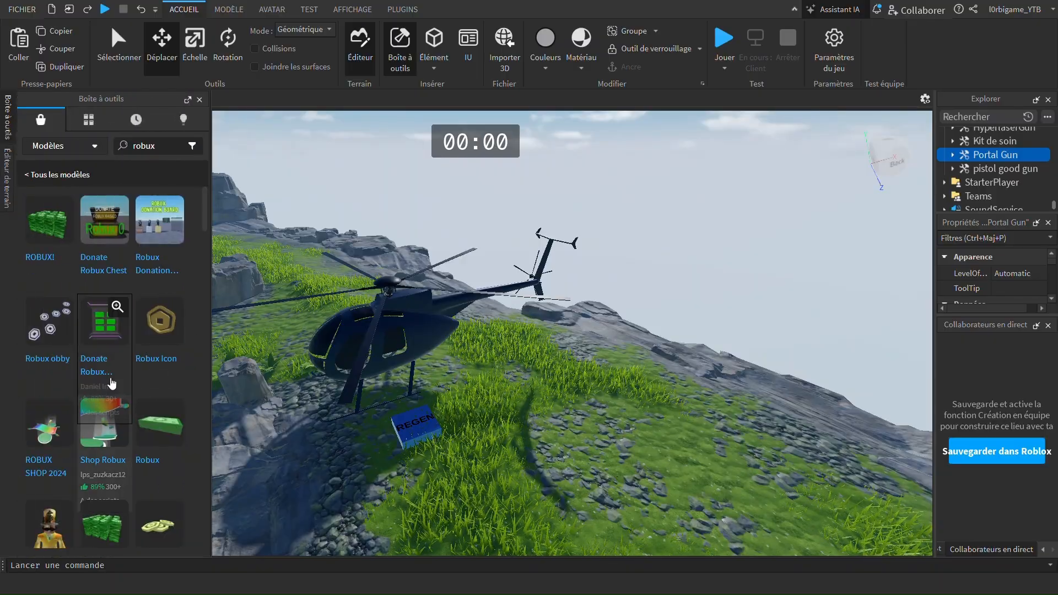
pyautogui.moveTo(621, 419); pyautogui.dragTo(622, 419, button='right')
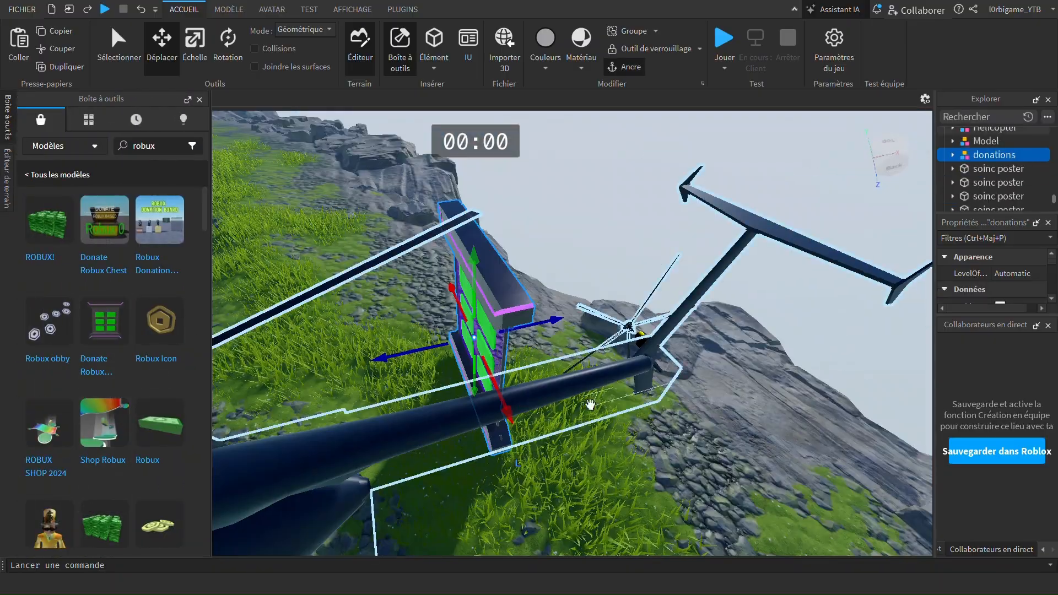
pyautogui.moveTo(479, 338); pyautogui.dragTo(475, 327)
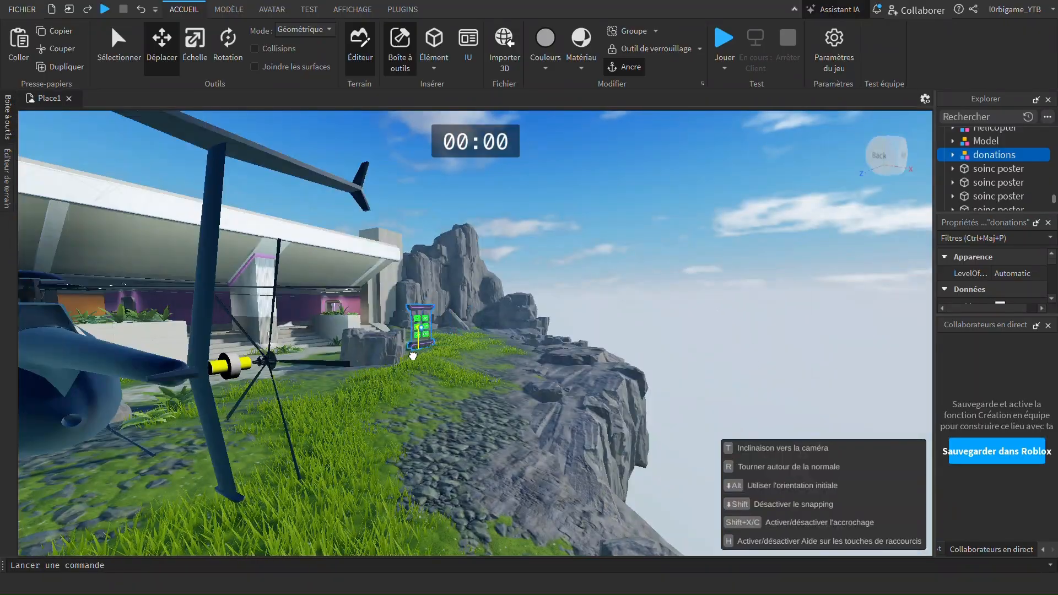
pyautogui.moveTo(461, 353); pyautogui.dragTo(458, 351)
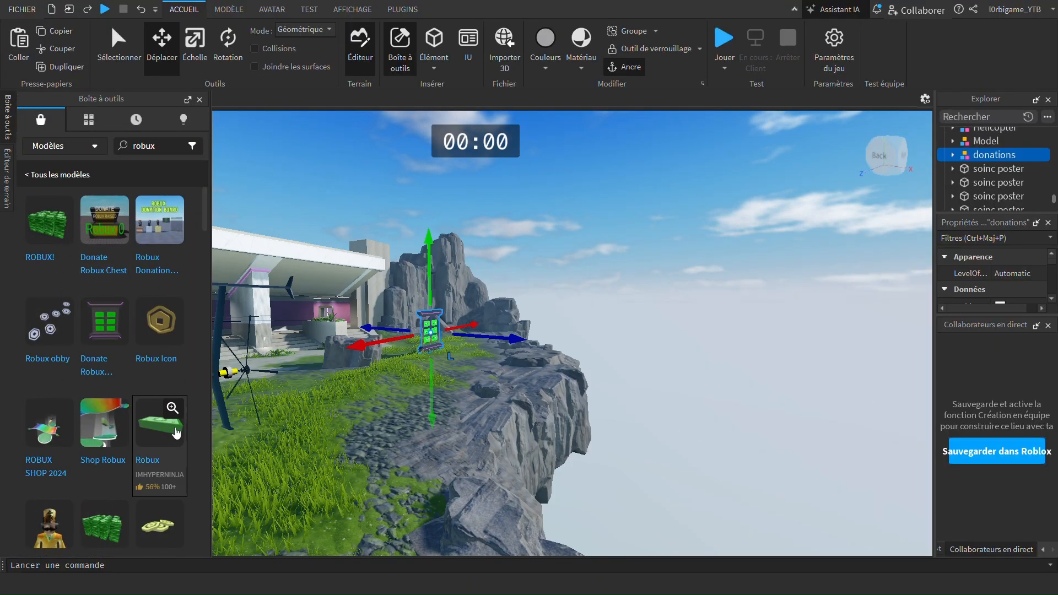
# Browse the robux models and insert the 25 Robux VIP! model into the scene
pyautogui.scroll(-5, 168, 430)
pyautogui.scroll(-4, 170, 437)
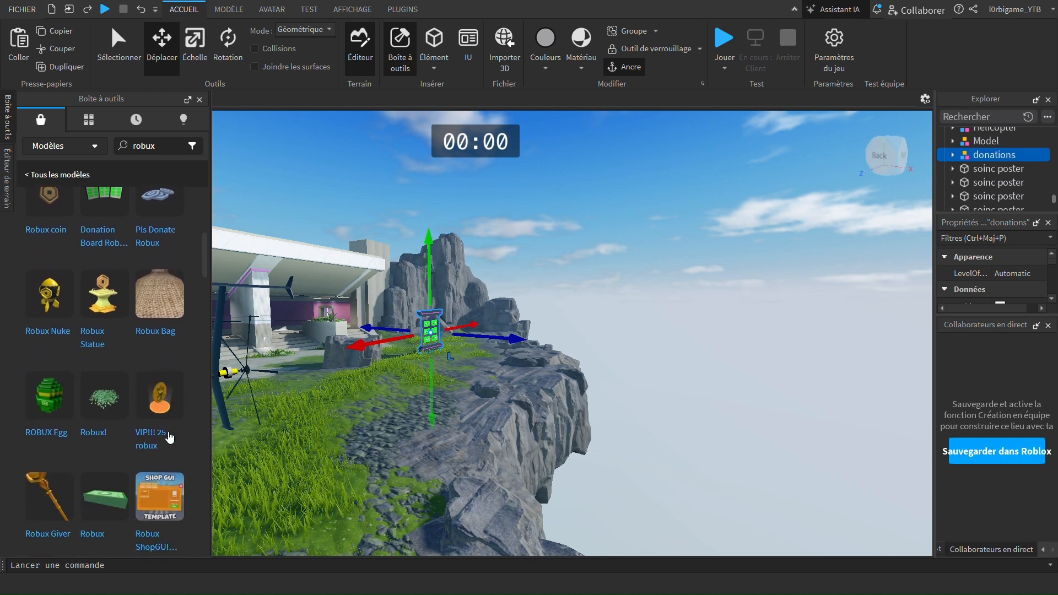
pyautogui.scroll(-5, 160, 351)
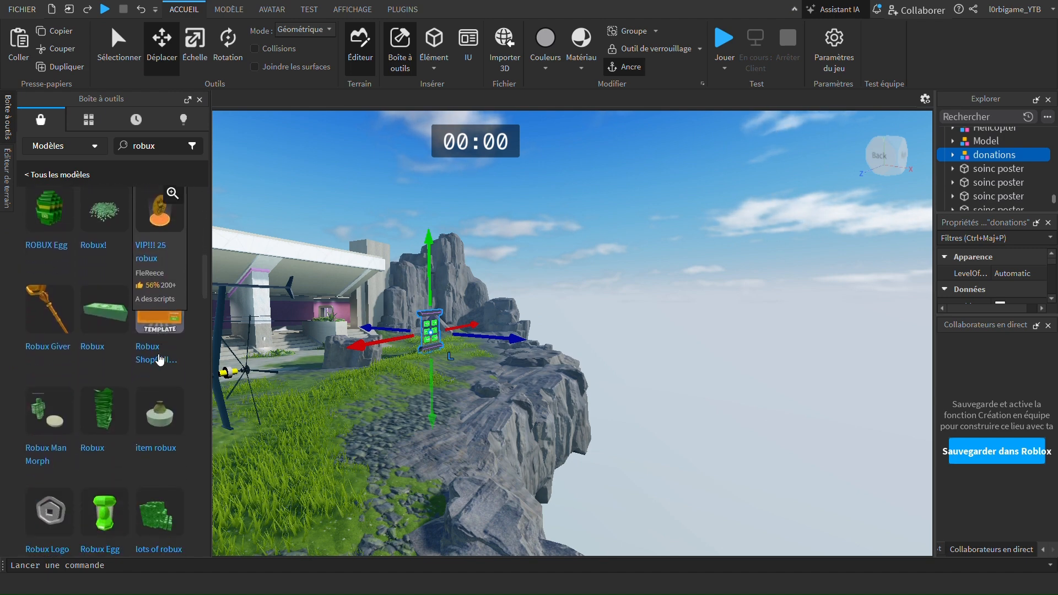
pyautogui.scroll(-5, 121, 367)
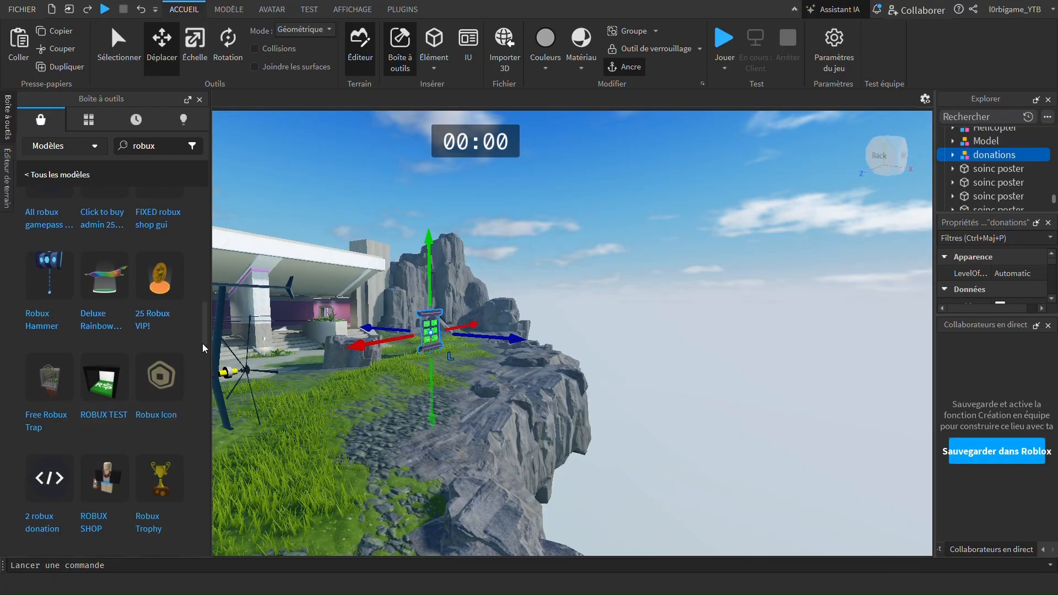
pyautogui.scroll(5, 165, 353)
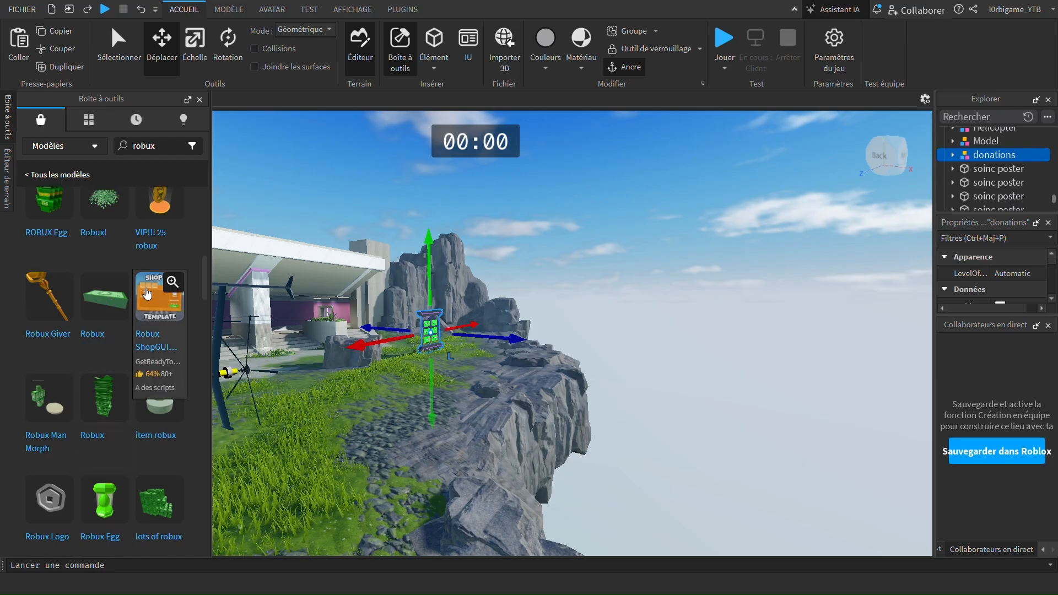
pyautogui.scroll(1, 147, 294)
pyautogui.scroll(-3, 160, 284)
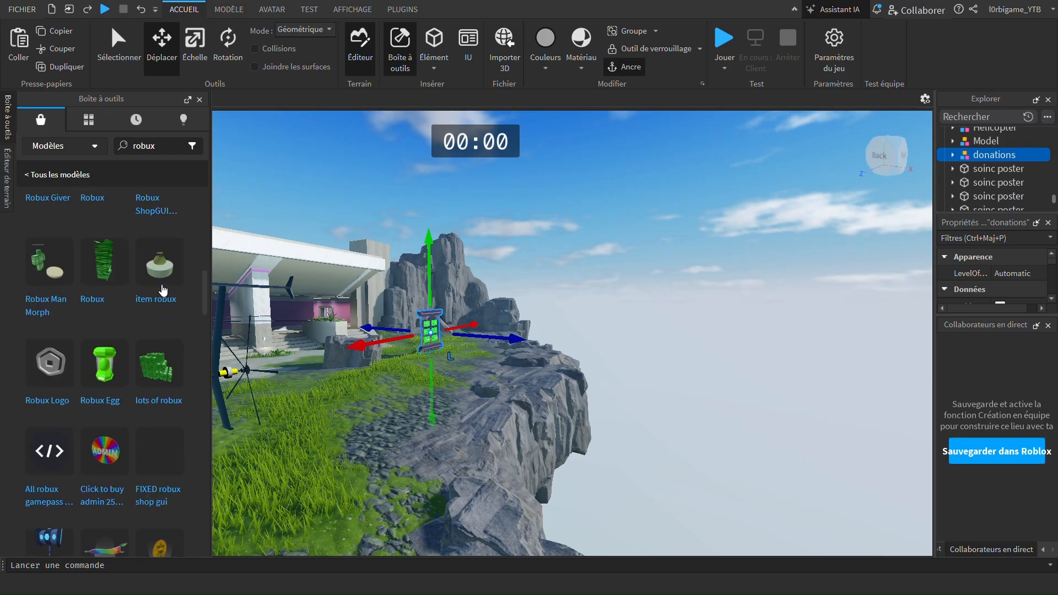
pyautogui.scroll(-2, 157, 293)
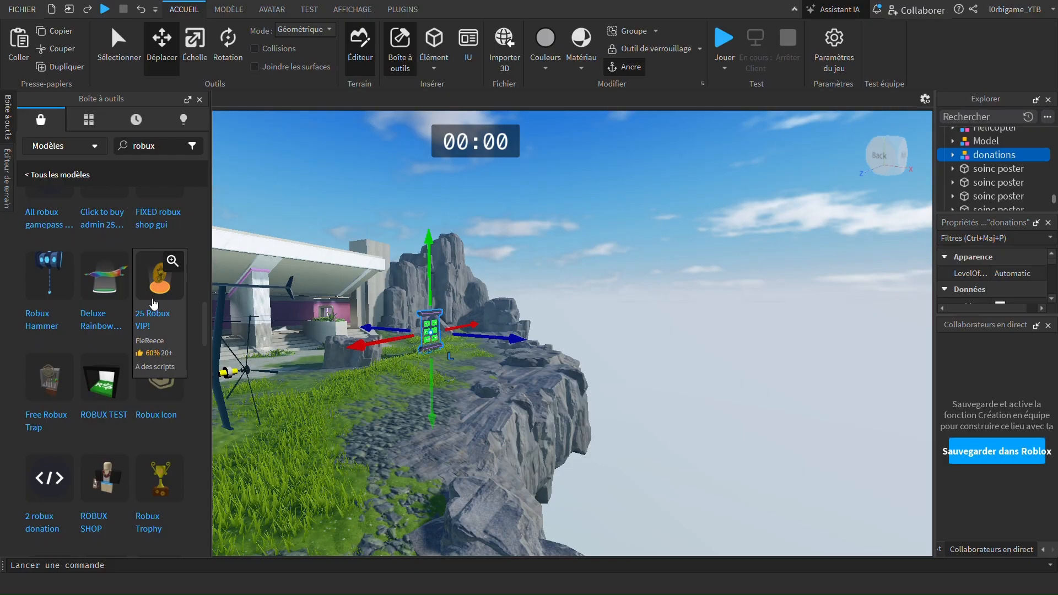
pyautogui.click(154, 305)
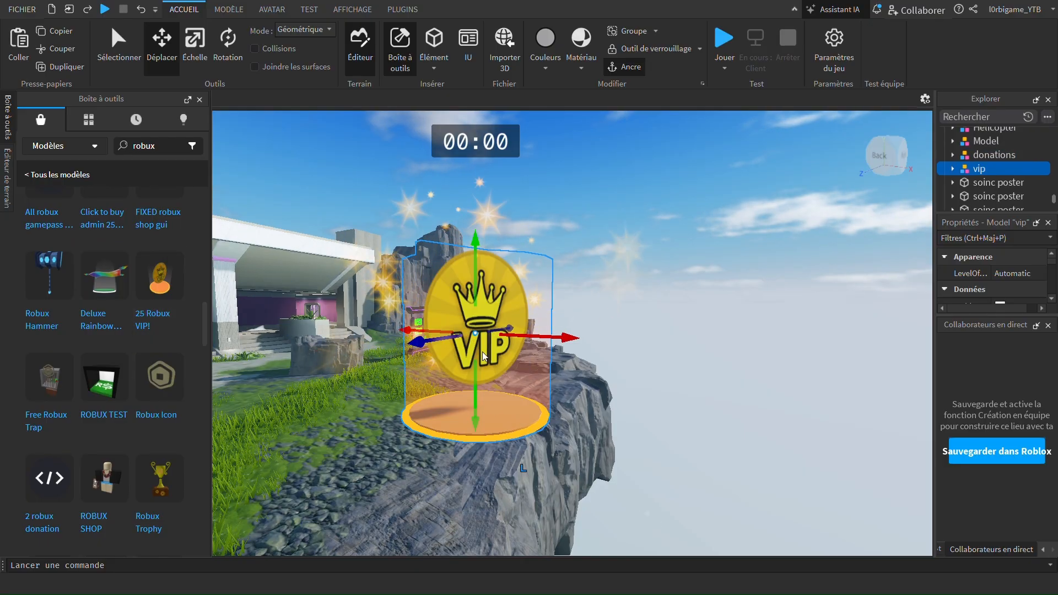
# Position the VIP pad on the rocky ground by the cliff edge, between the helicopter and the donation board
pyautogui.moveTo(478, 336); pyautogui.dragTo(510, 271)
pyautogui.press('a')
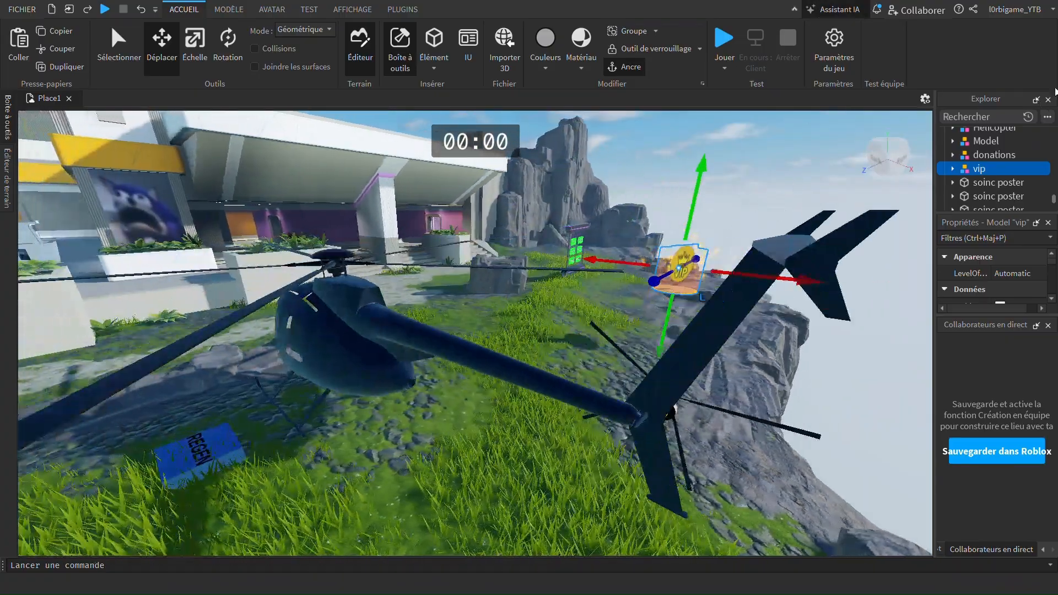
pyautogui.press('d')
pyautogui.press('w')
pyautogui.press('w')
pyautogui.press('d')
pyautogui.press('s')
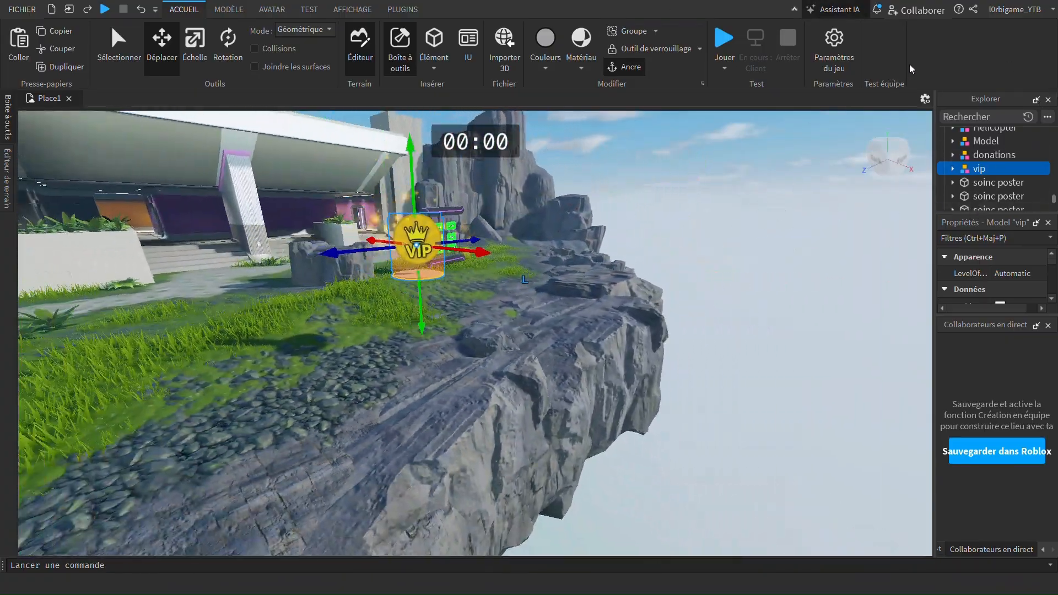
pyautogui.press('a')
pyautogui.moveTo(177, 426); pyautogui.dragTo(209, 421, button='right')
pyautogui.press('d')
pyautogui.press('w')
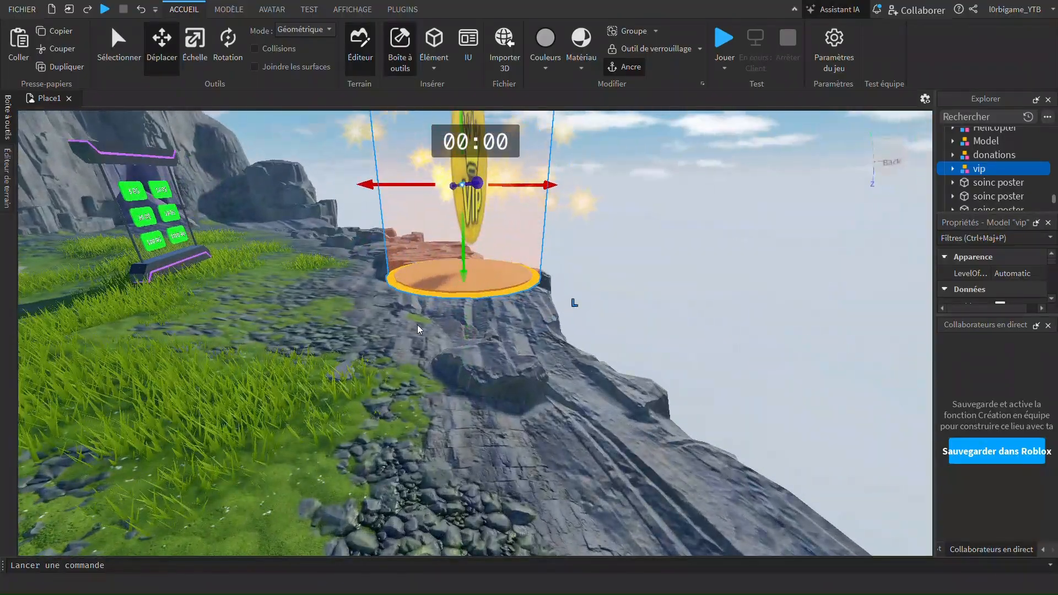
pyautogui.moveTo(459, 254); pyautogui.dragTo(440, 441)
pyautogui.press('a')
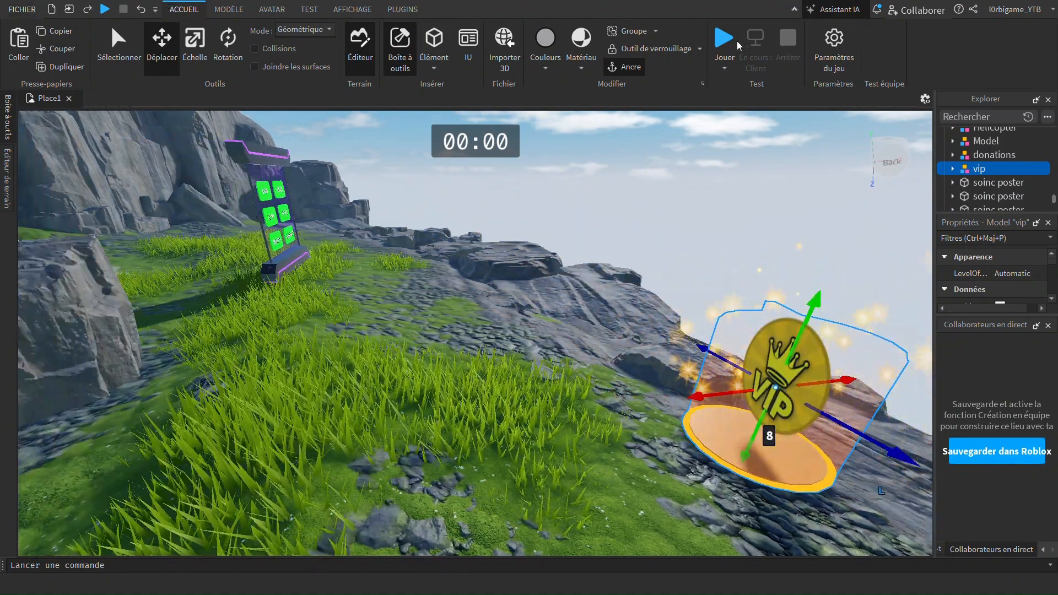
# Start a play test and walk out of the pink base to the front of the donation board
pyautogui.click(725, 44)
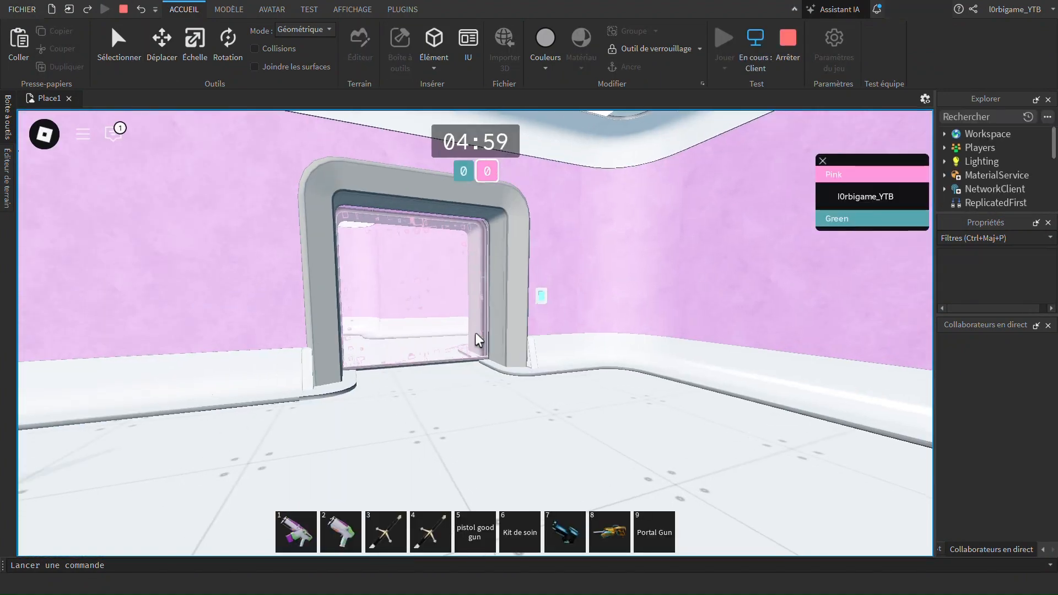
pyautogui.press('w')
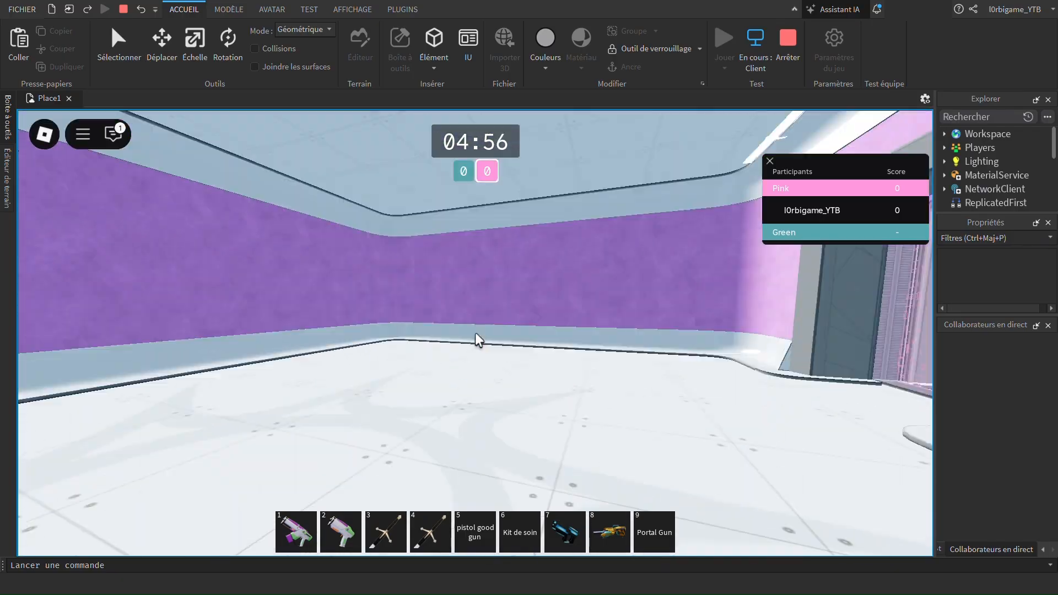
pyautogui.press('w')
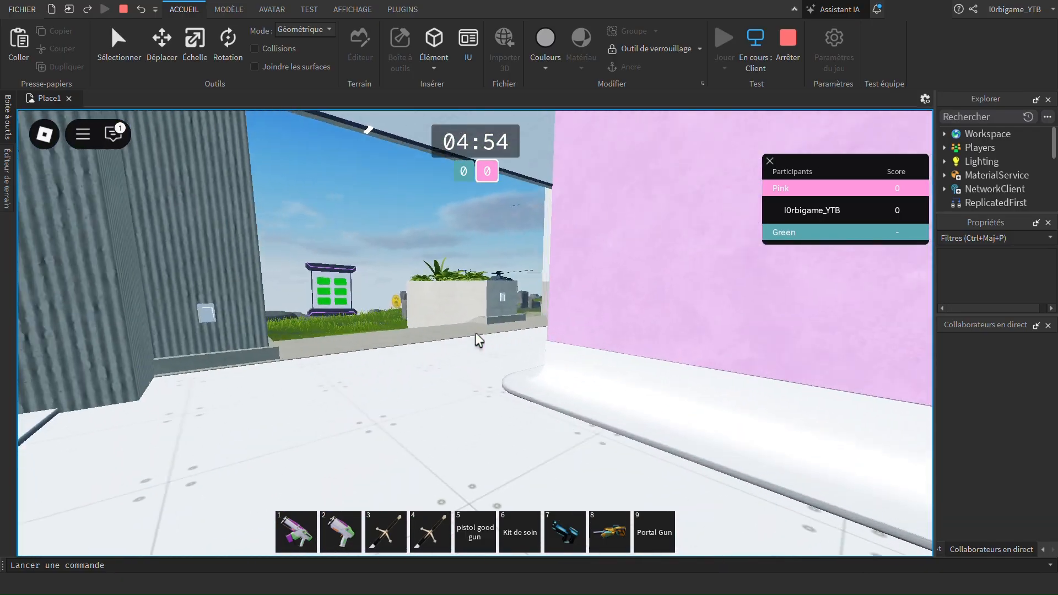
pyautogui.press('w')
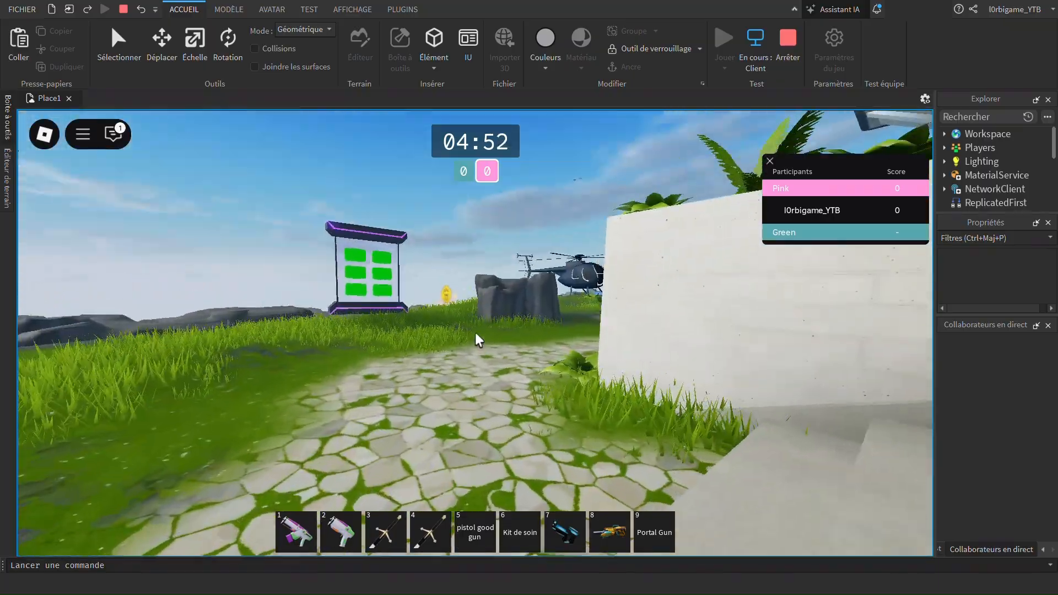
pyautogui.press('w')
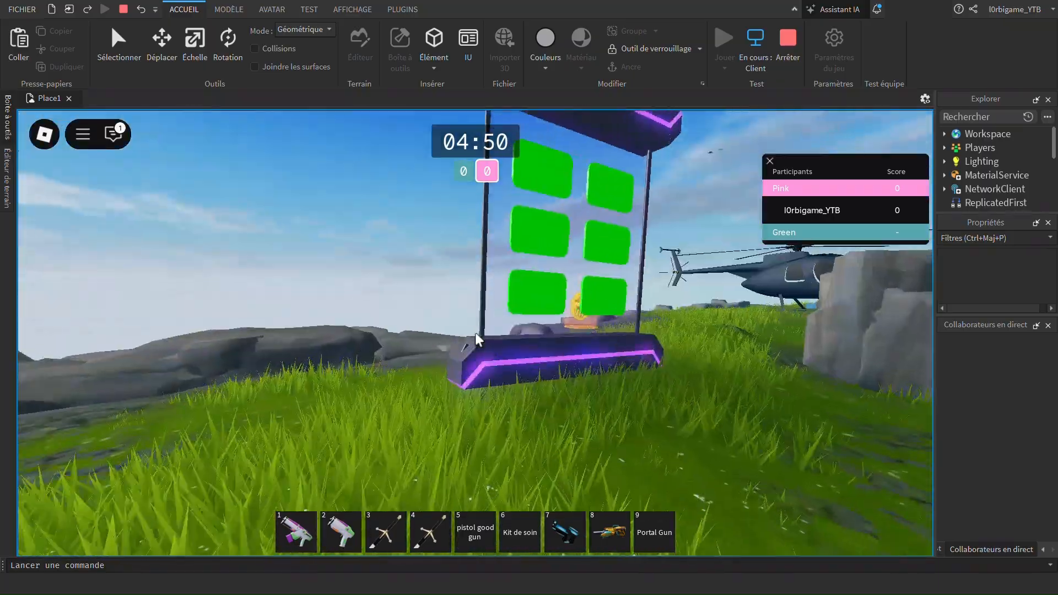
pyautogui.press('s')
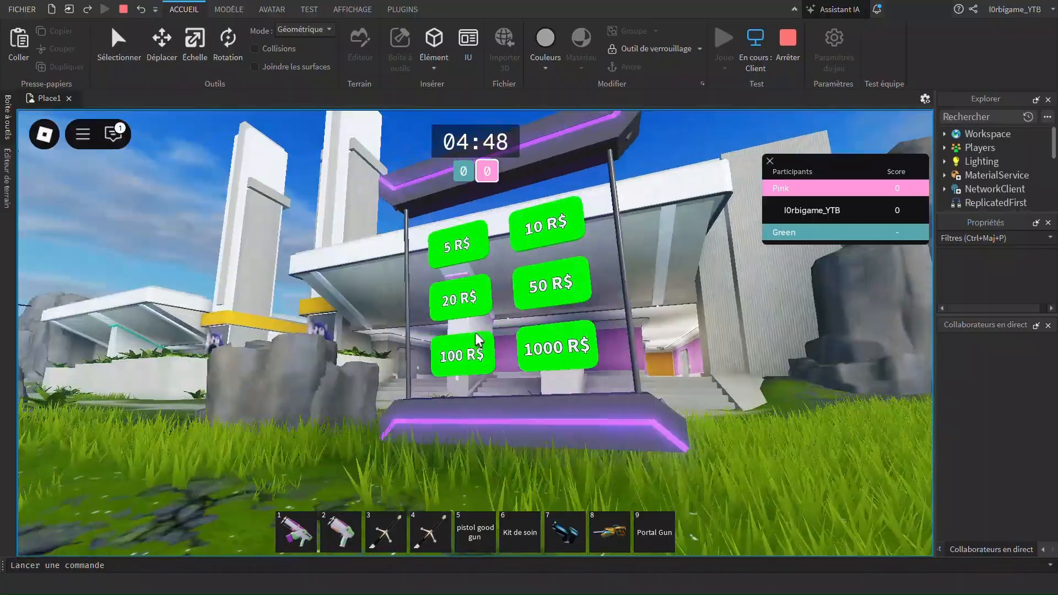
# Make a test purchase of the 1000 R$ donation on the board
pyautogui.press('w')
pyautogui.click(473, 343)
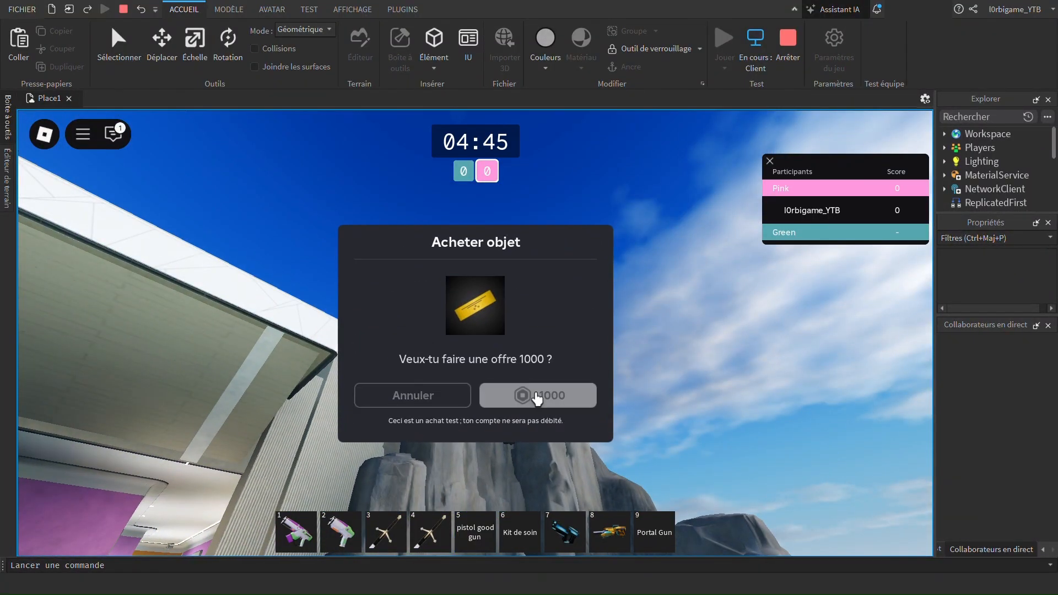
pyautogui.click(551, 368)
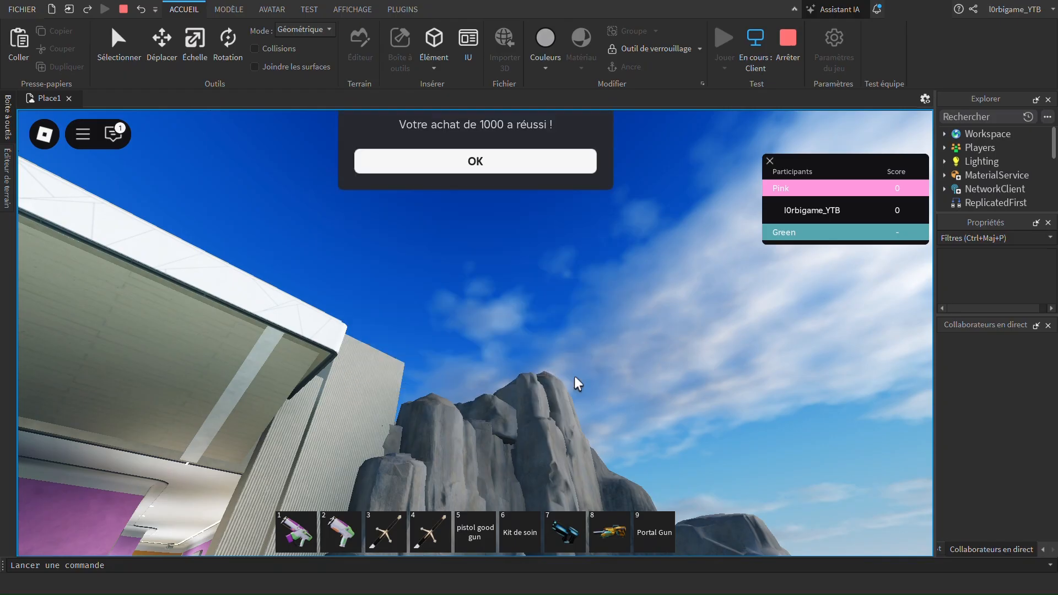
# Walk onto the VIP pad and make a test purchase of the VIP offer for 25 Robux
pyautogui.press('w')
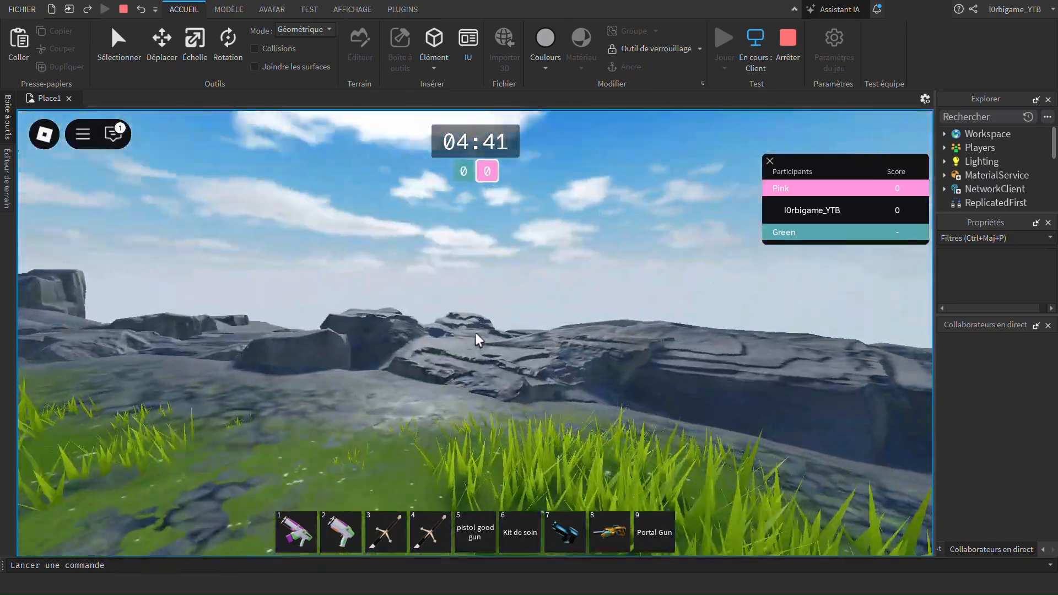
pyautogui.press('w')
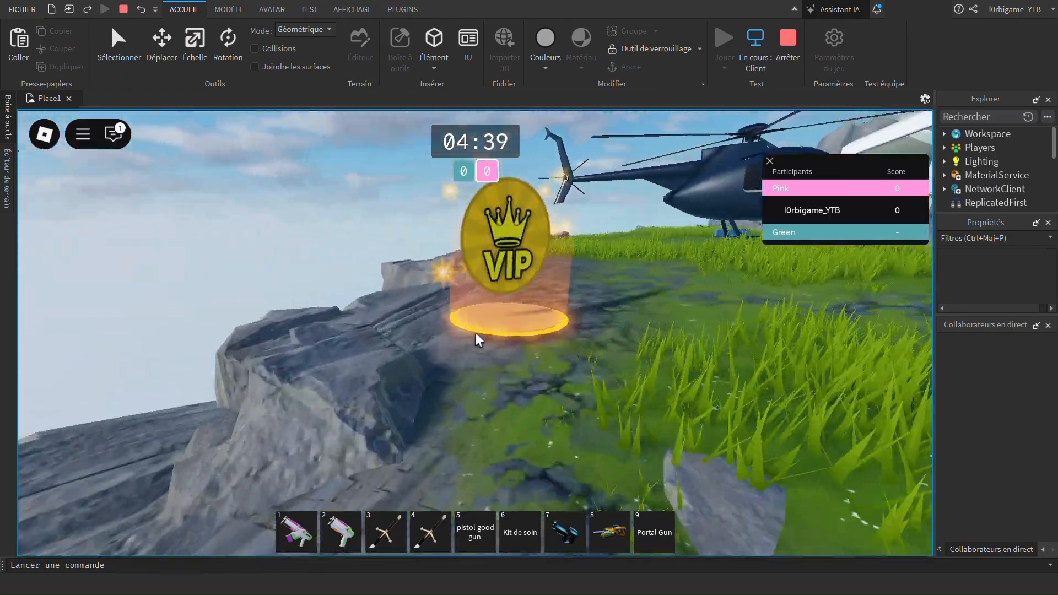
pyautogui.press('w')
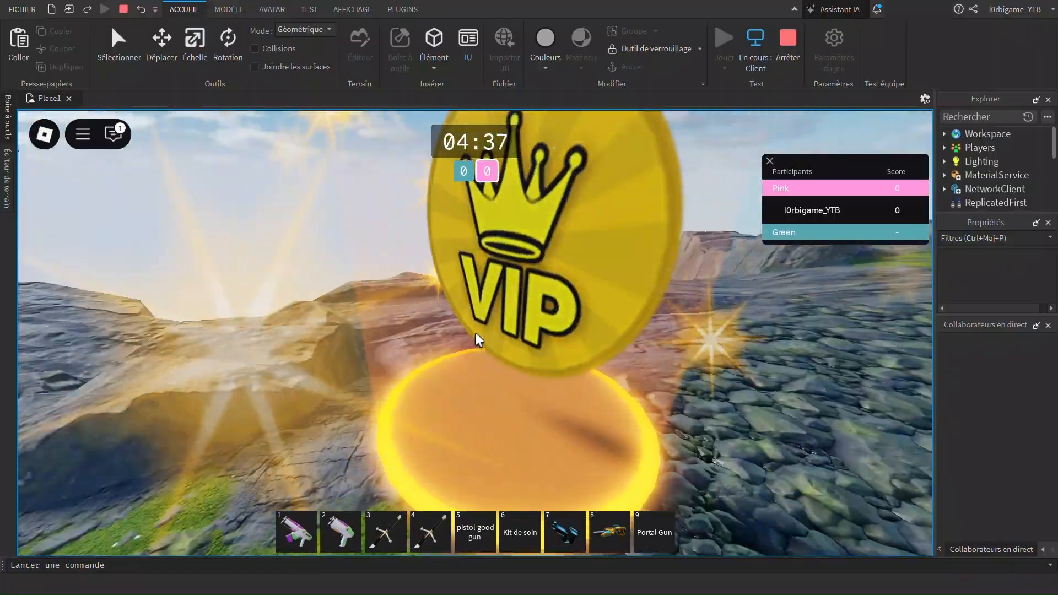
pyautogui.press('d')
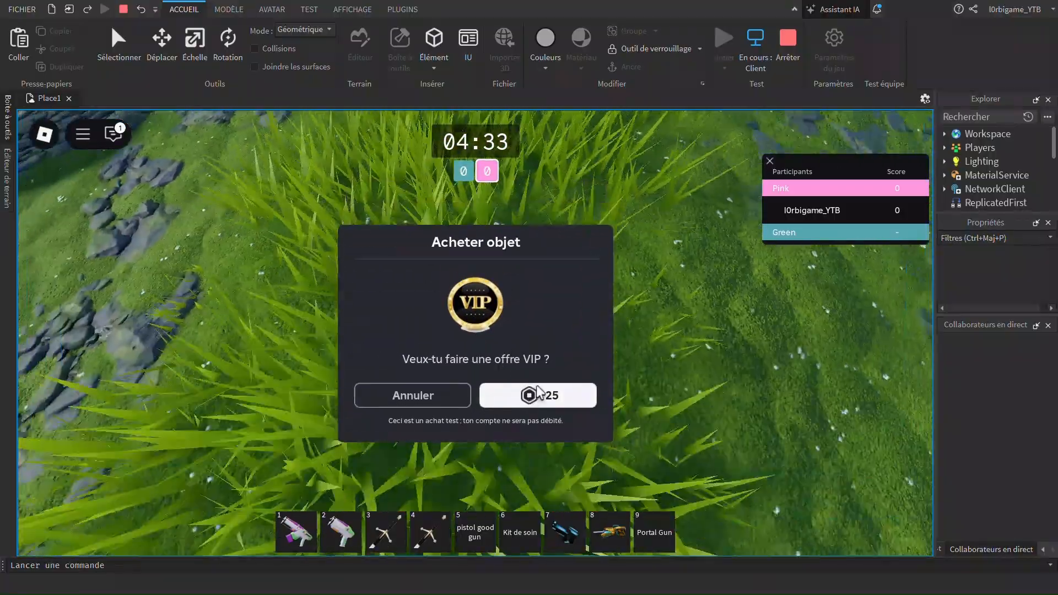
pyautogui.click(538, 393)
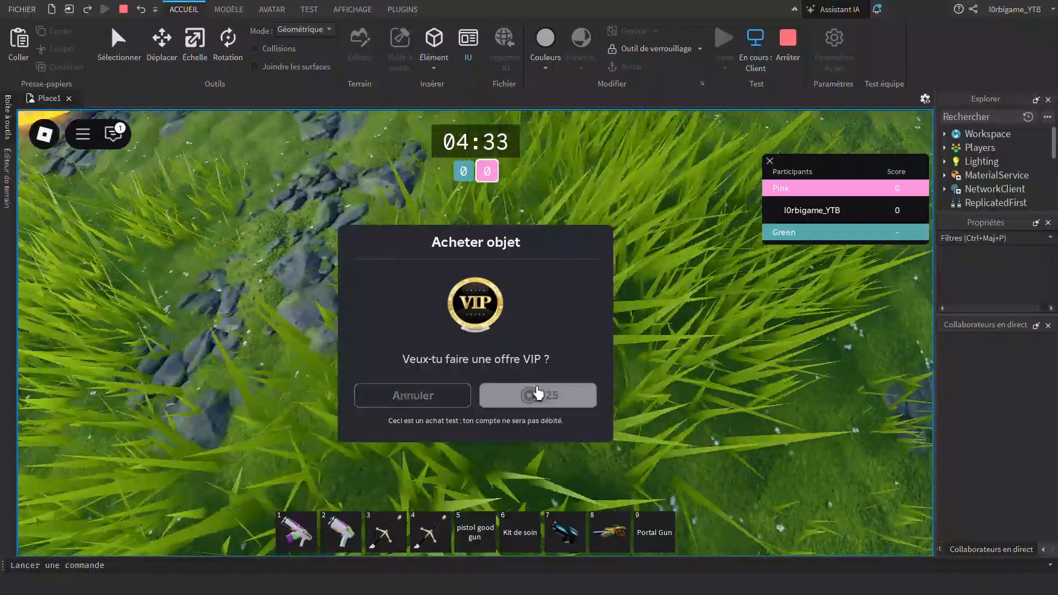
pyautogui.click(504, 359)
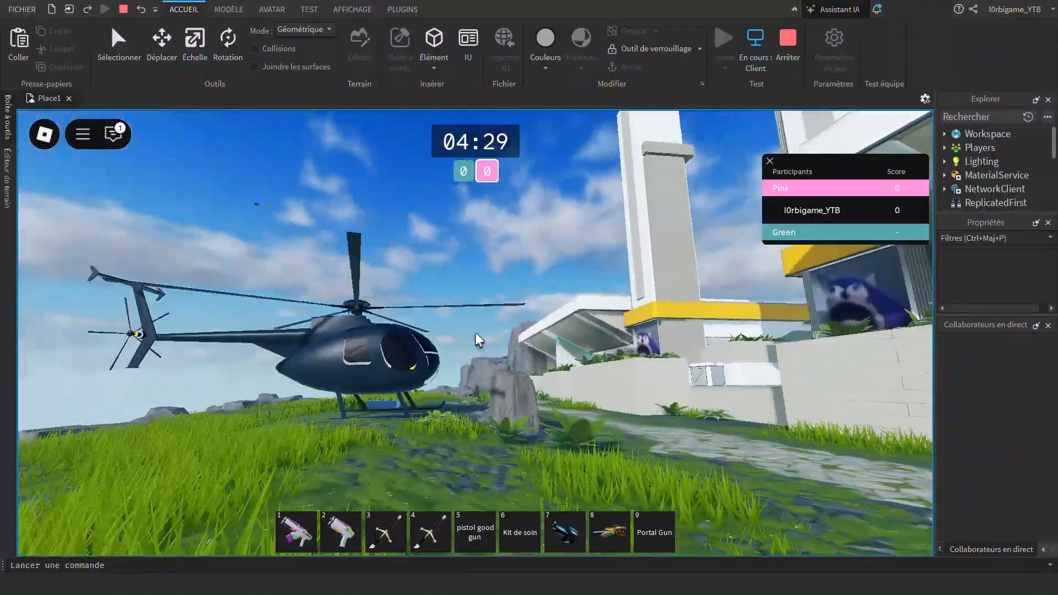
# Walk to the helicopter and board it
pyautogui.press('w')
pyautogui.press('w')
pyautogui.press('space')
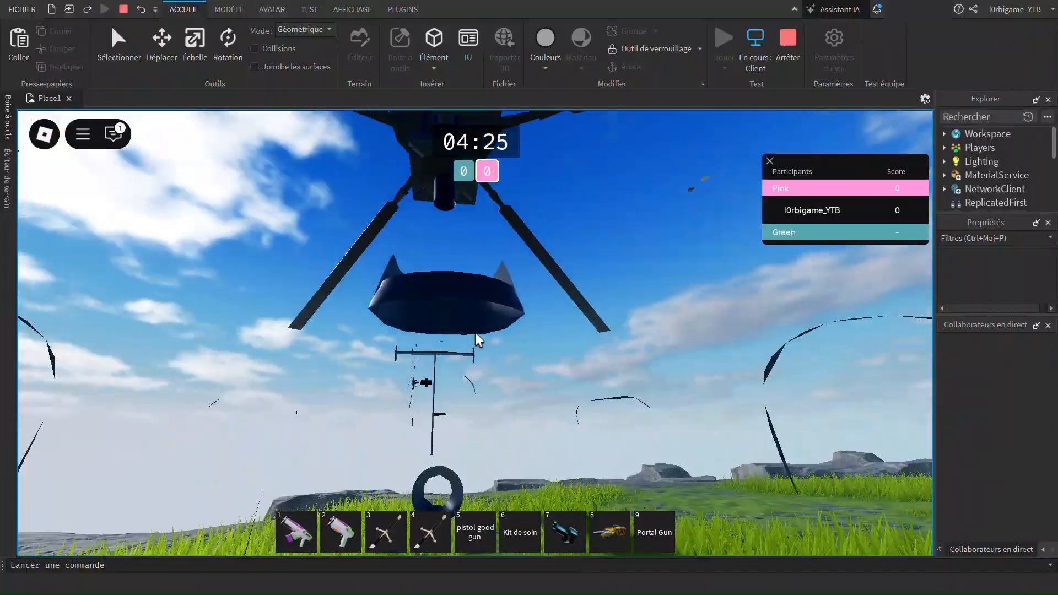
# Walk around the helicopter past the REGEN block and take off in it
pyautogui.press('w')
pyautogui.press('w')
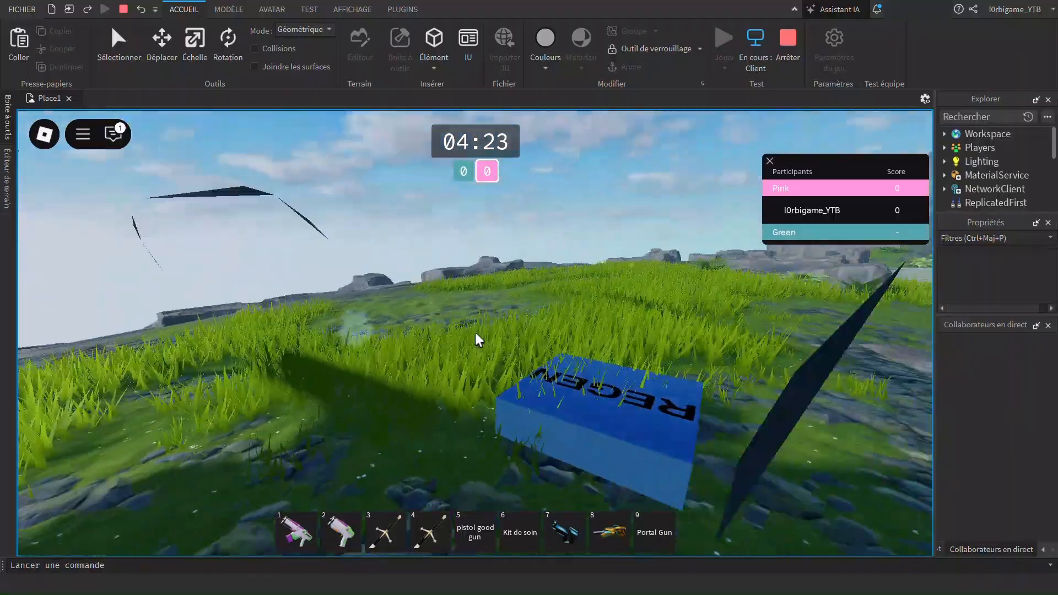
pyautogui.press('w')
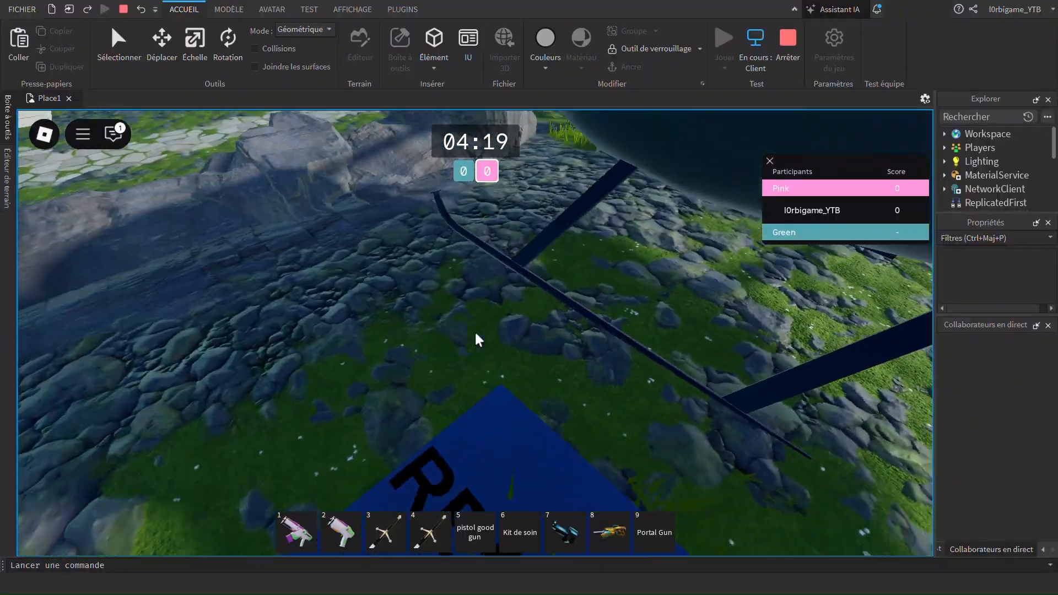
pyautogui.press('s')
pyautogui.press('w')
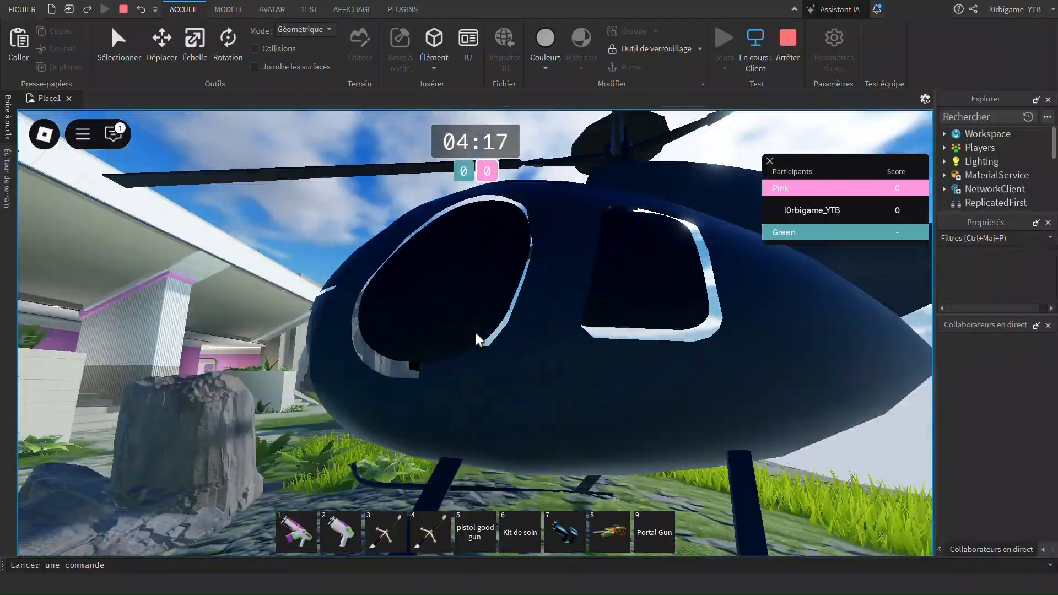
pyautogui.press('w')
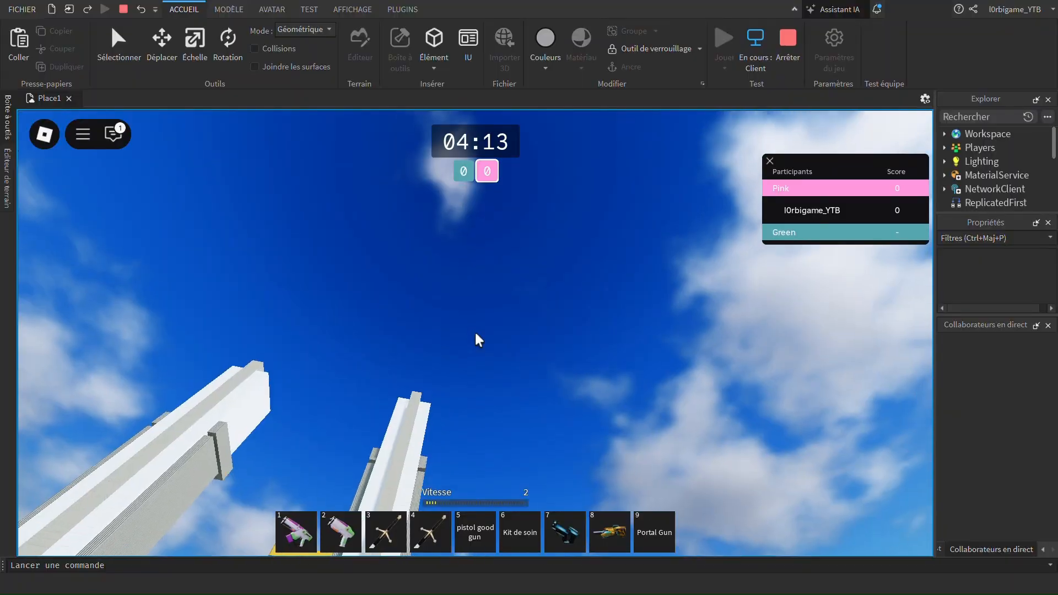
# Fly the helicopter across the map to the green base and get out
pyautogui.press('Escape')
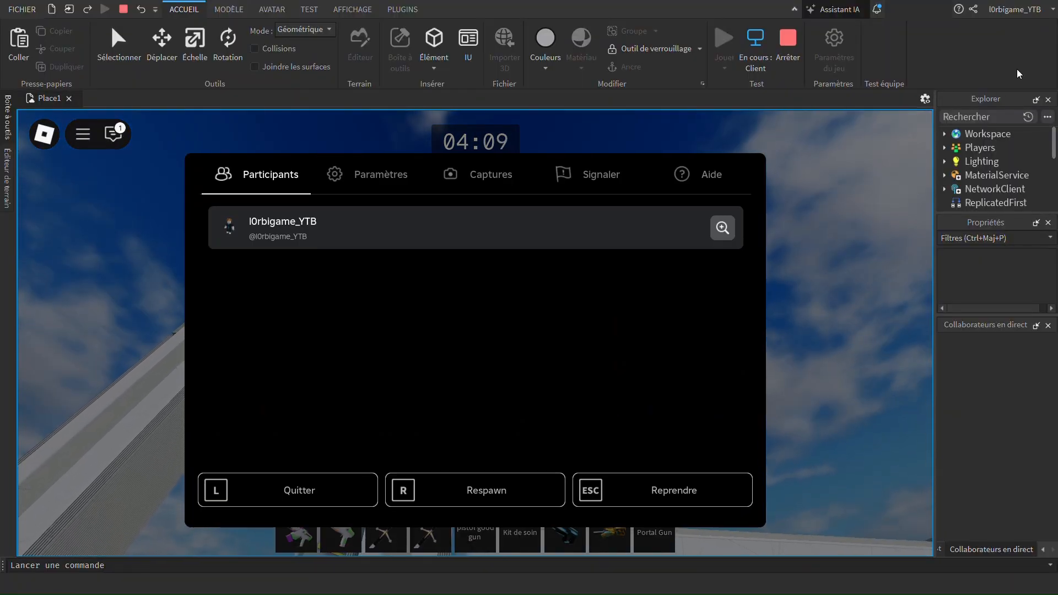
pyautogui.press('Escape')
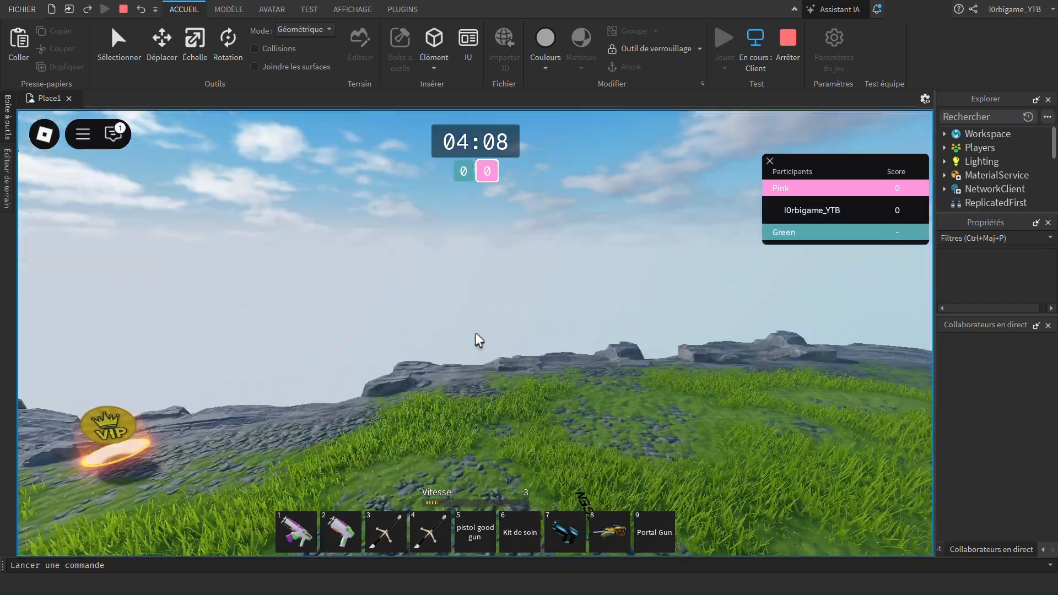
pyautogui.moveTo(479, 340); pyautogui.dragTo(479, 340, button='right')
pyautogui.press('Escape')
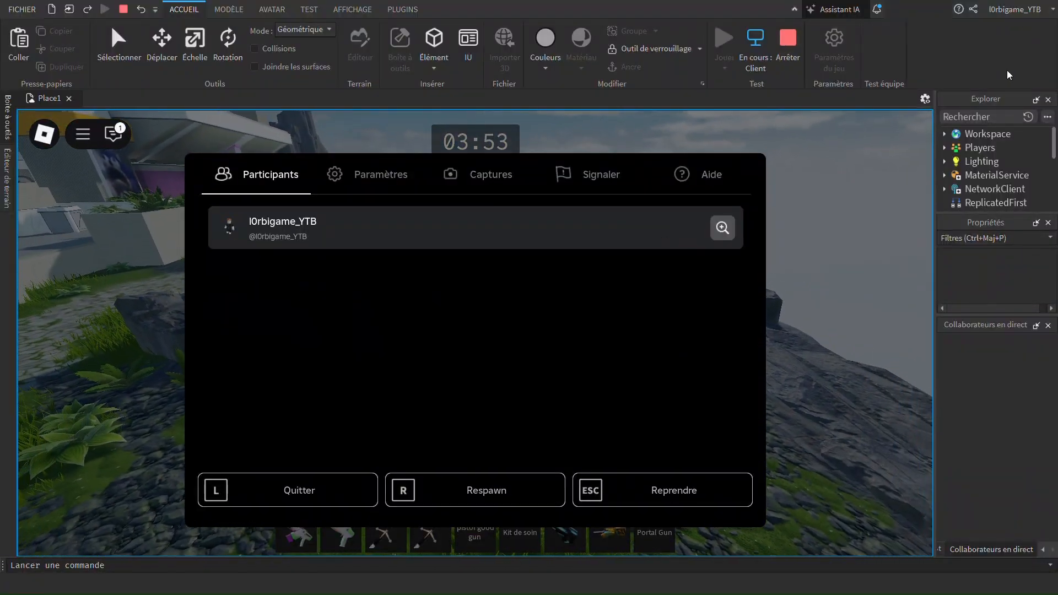
pyautogui.press('Escape')
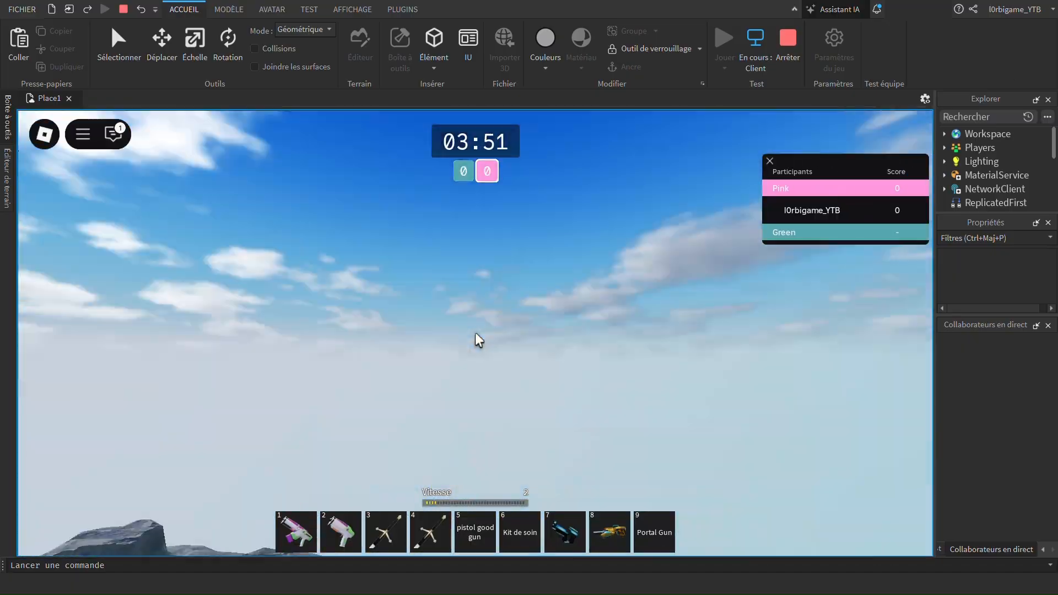
pyautogui.press('space')
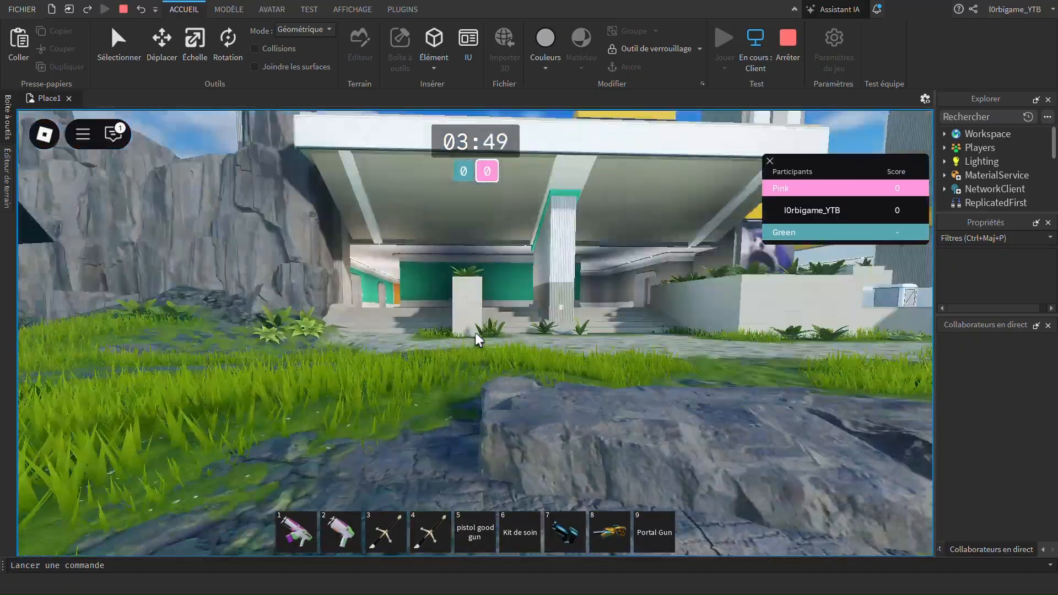
# Walk from the helicopter along the stone path and up the steps into the green base
pyautogui.press('s')
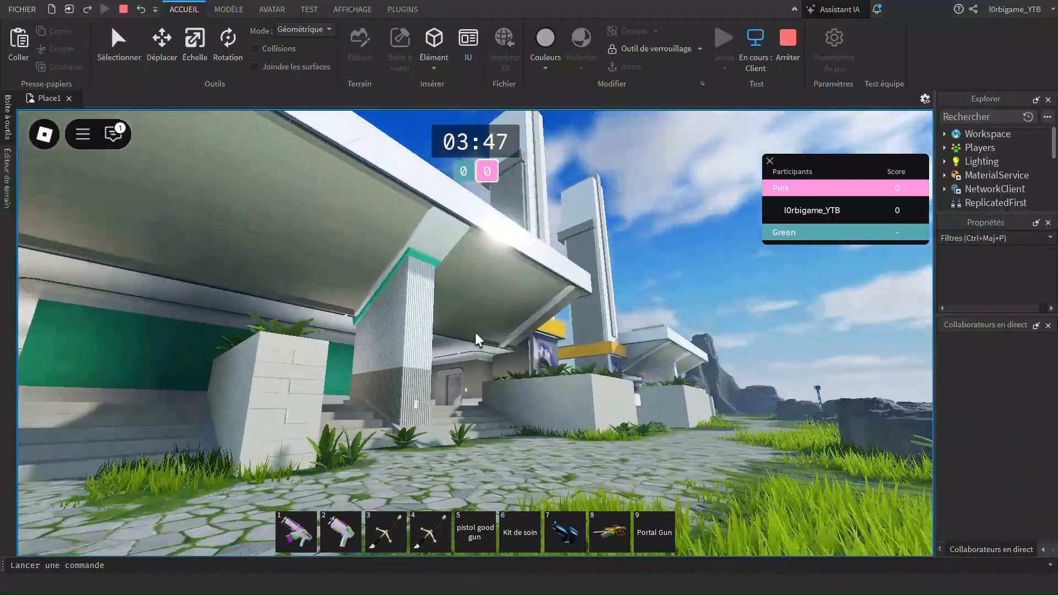
pyautogui.press('z')
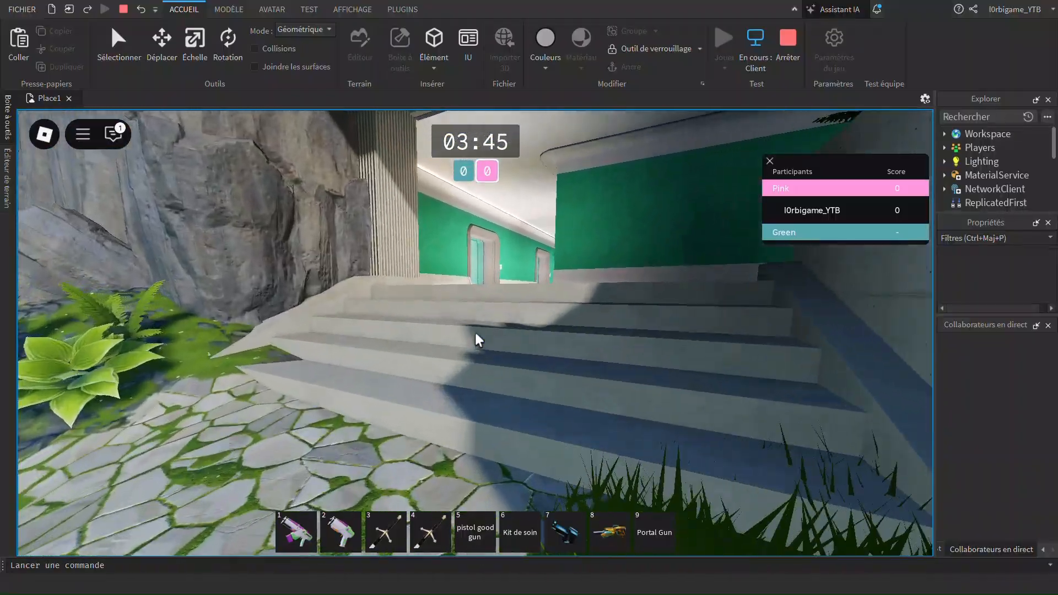
pyautogui.press('Escape')
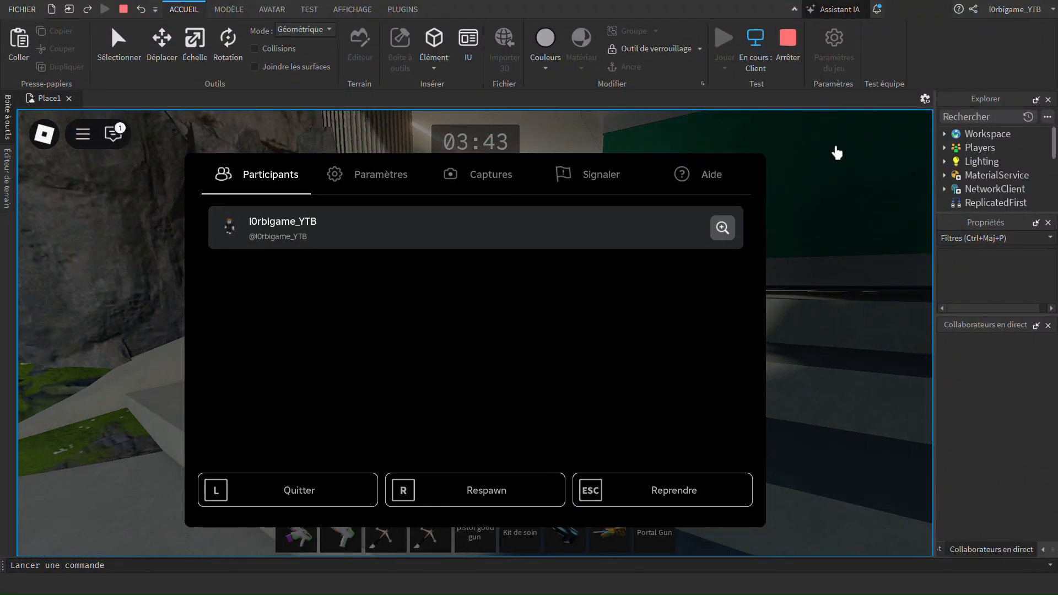
pyautogui.press('Escape')
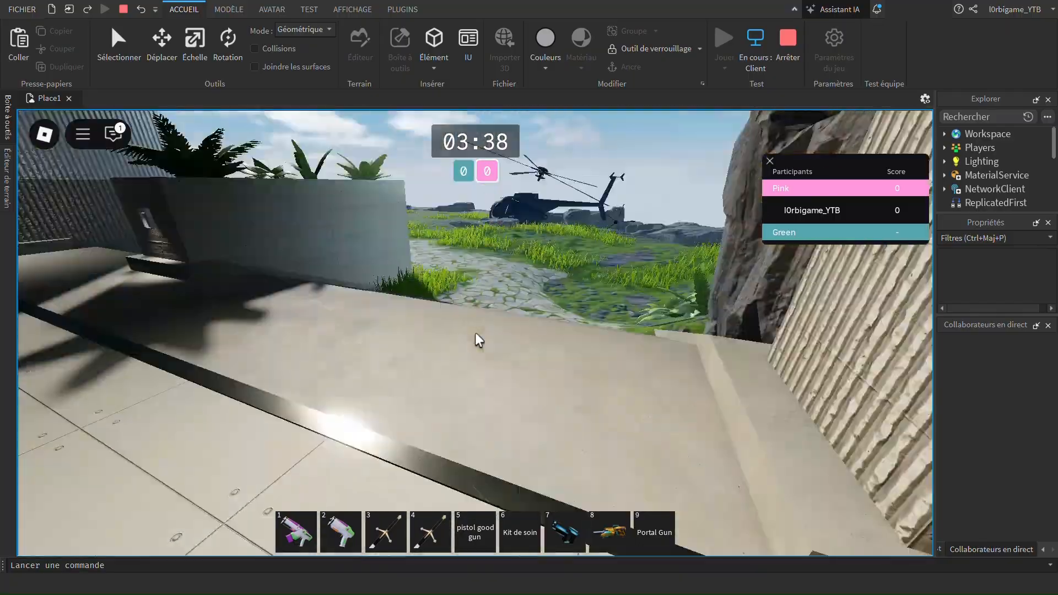
# Test-fire the two laser blasters from inventory slots 1 and 2, and switch to the weapon in slot 3
pyautogui.press('1')
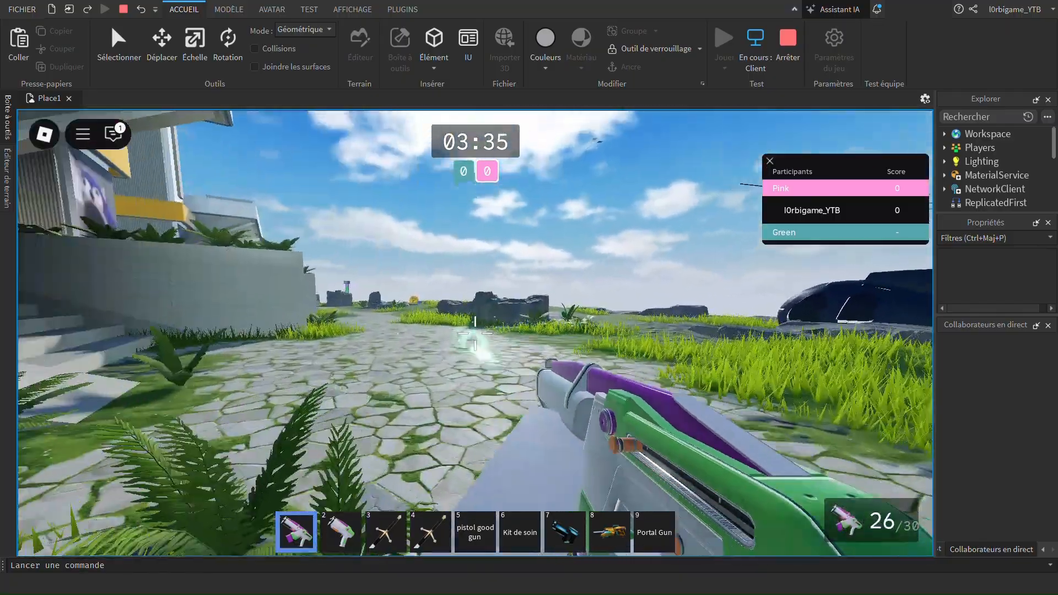
pyautogui.moveTo(475, 333); pyautogui.dragTo(475, 333)
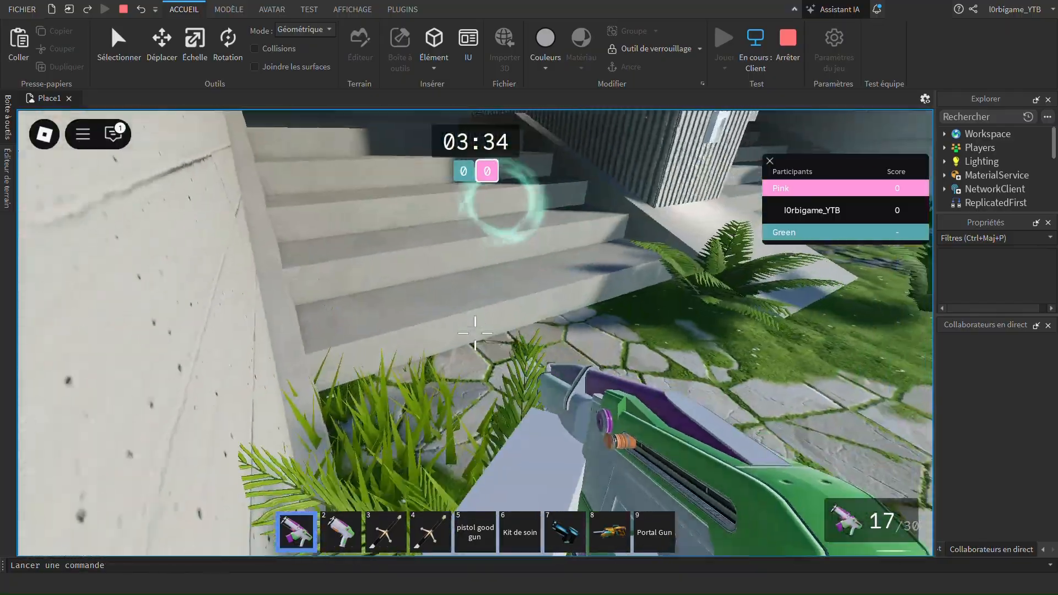
pyautogui.press('2')
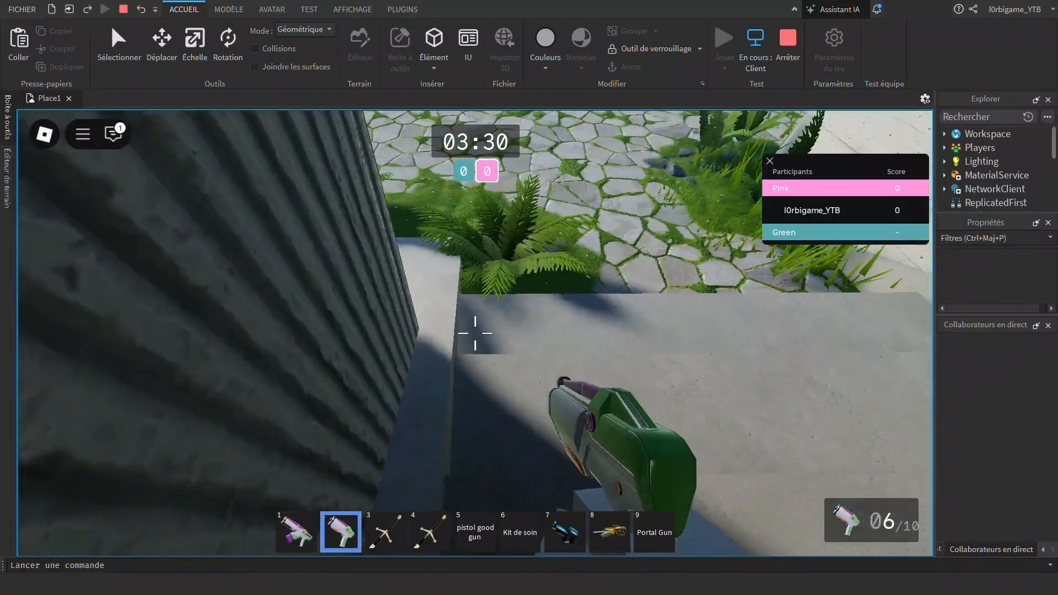
pyautogui.press('3')
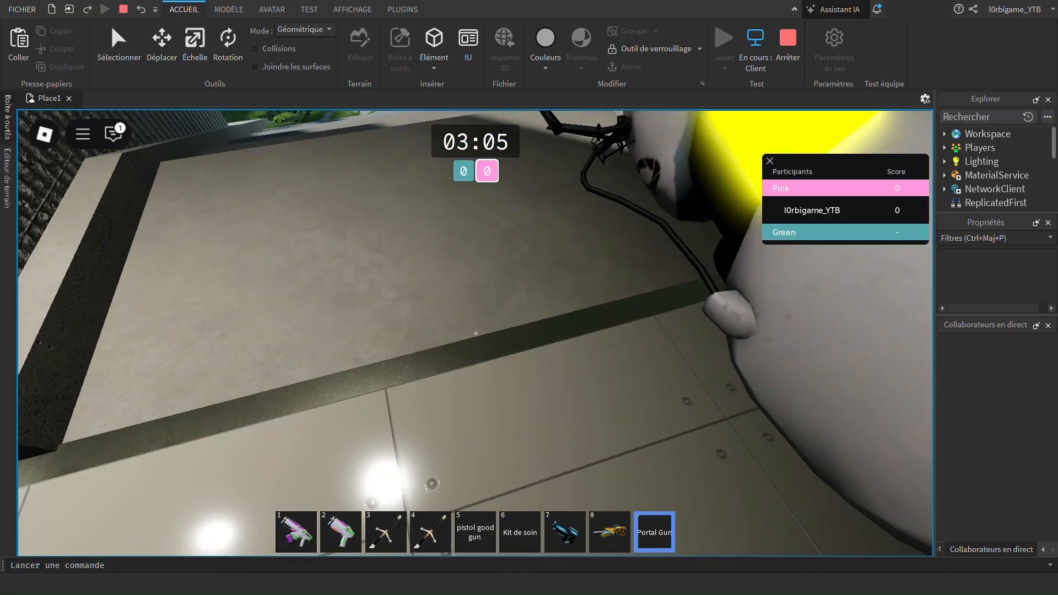
# Shoot a pair of portals with the Portal Gun and walk through to the one on the helicopter
pyautogui.click(476, 333)
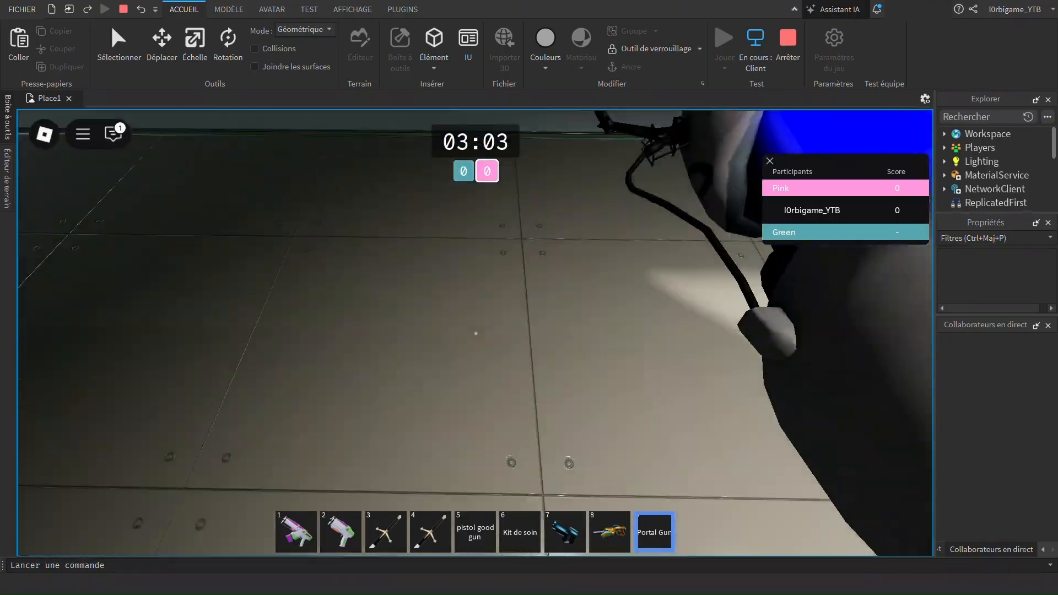
pyautogui.click(476, 333)
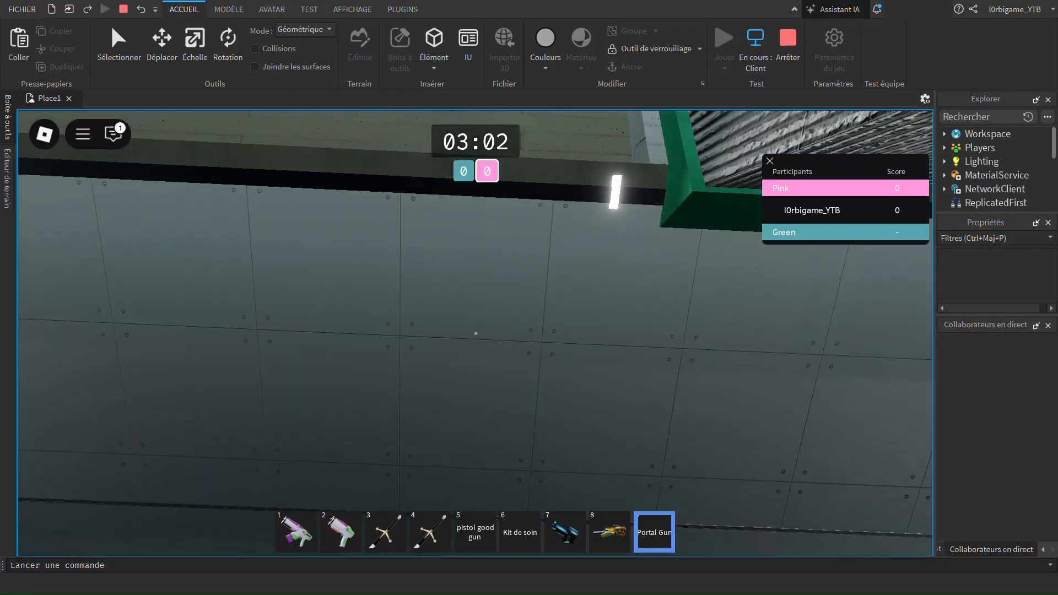
pyautogui.press('w')
pyautogui.press('s')
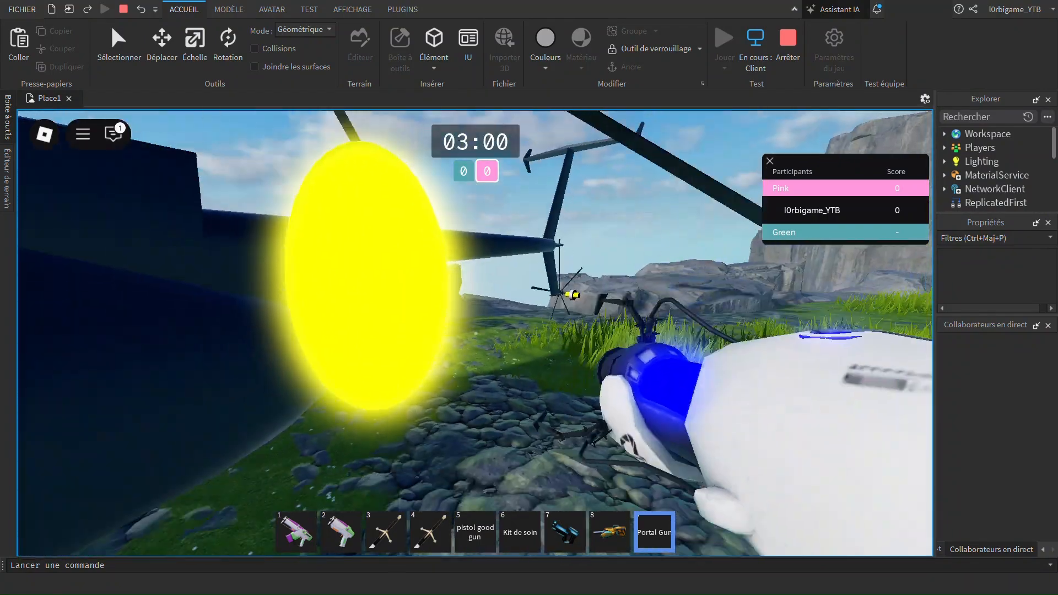
# Take a last look at the portal on the helicopter and stop the play test
pyautogui.press('Escape')
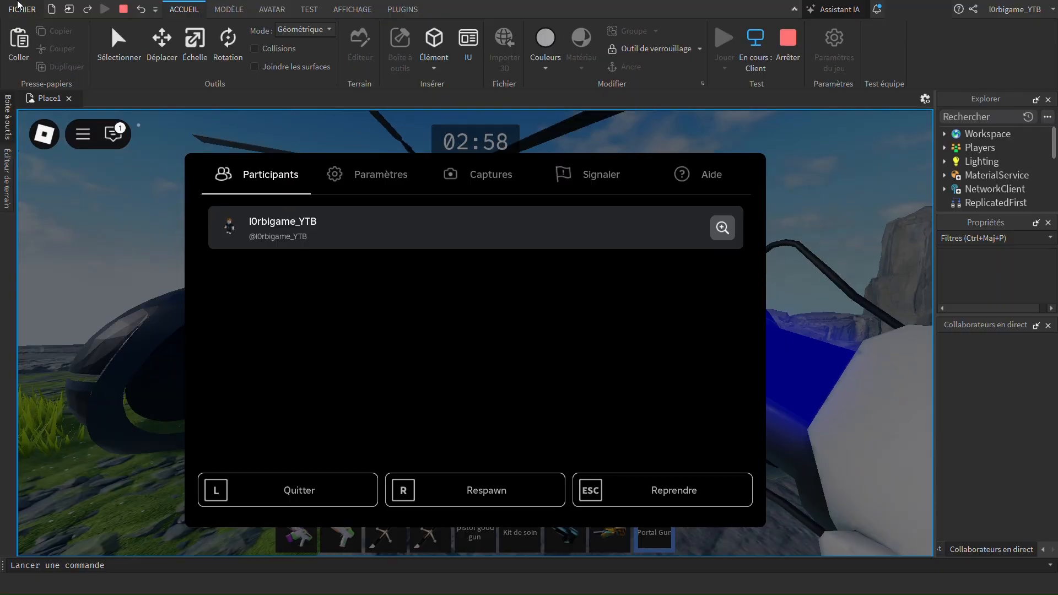
pyautogui.press('Escape')
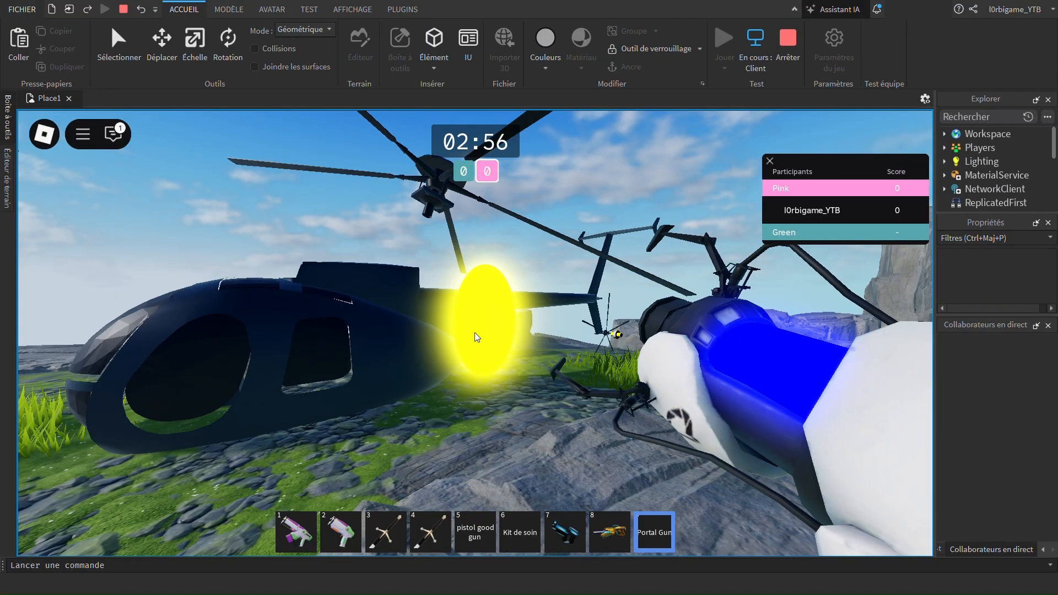
pyautogui.press('Escape')
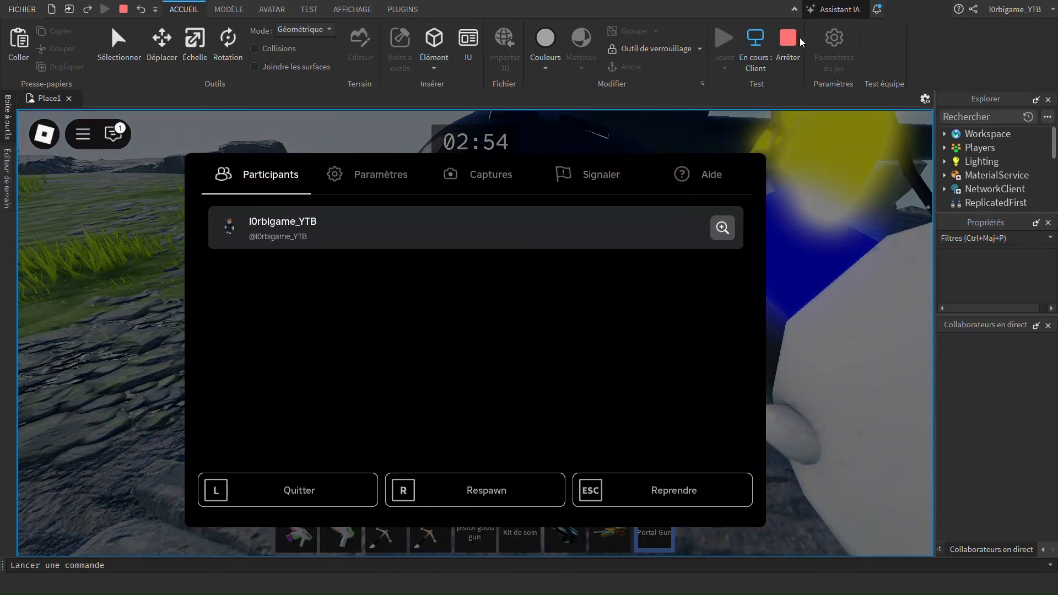
pyautogui.click(799, 40)
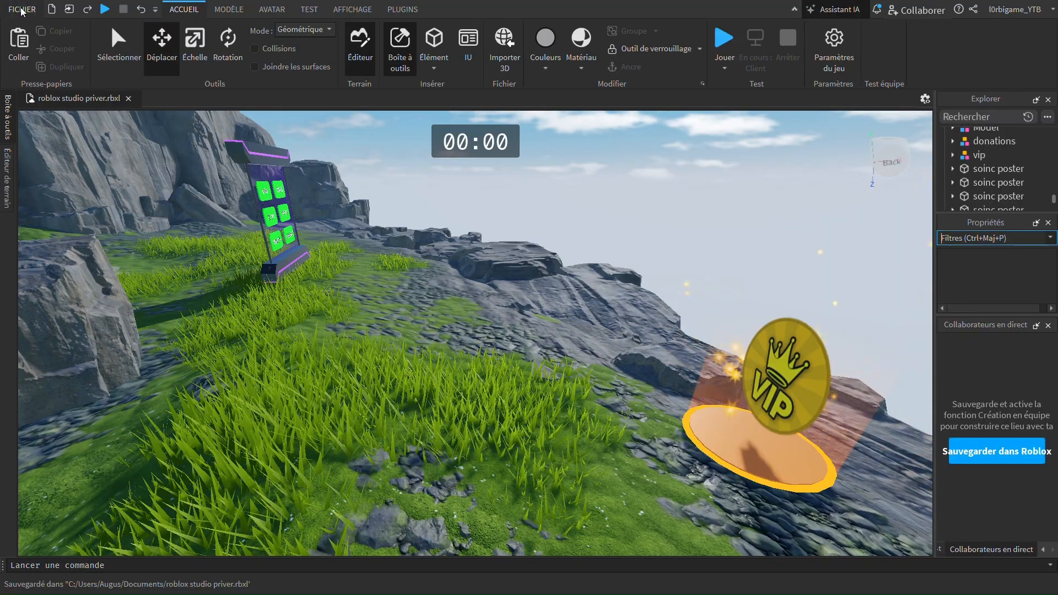
# Publish the place to Roblox as "army lorbi"
pyautogui.click(97, 129)
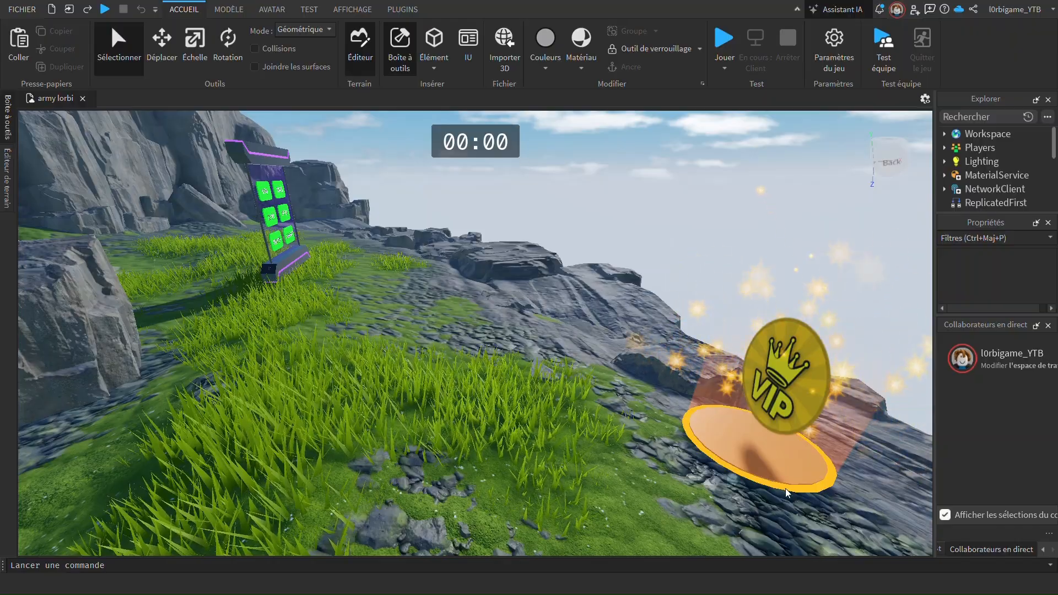
pyautogui.moveTo(618, 396); pyautogui.dragTo(618, 396, button='right')
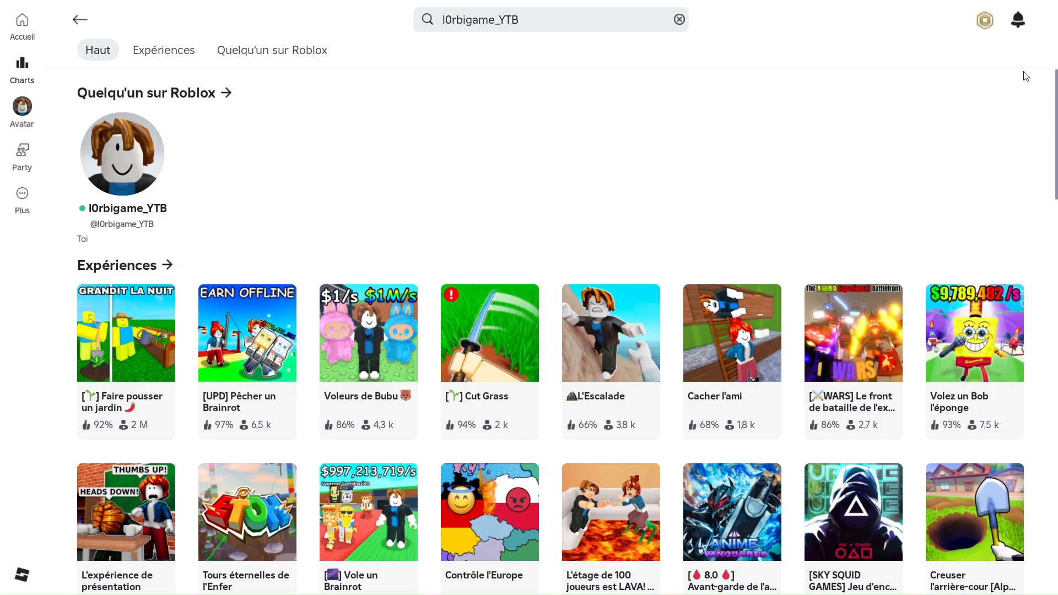
pyautogui.moveTo(255, 349)
pyautogui.click(544, 39)
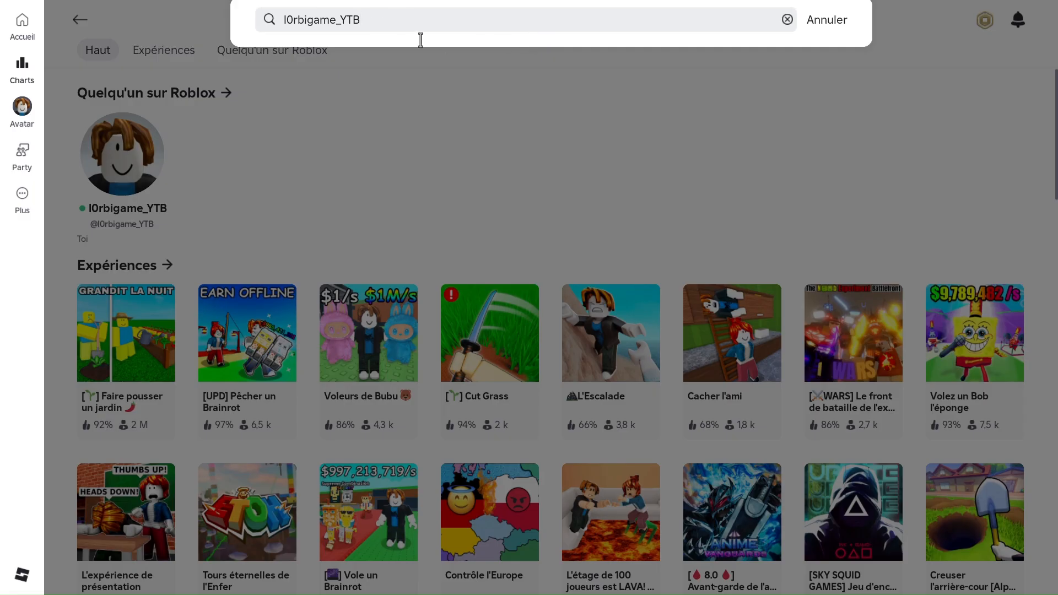
pyautogui.moveTo(391, 40); pyautogui.dragTo(264, 61)
pyautogui.click(279, 108)
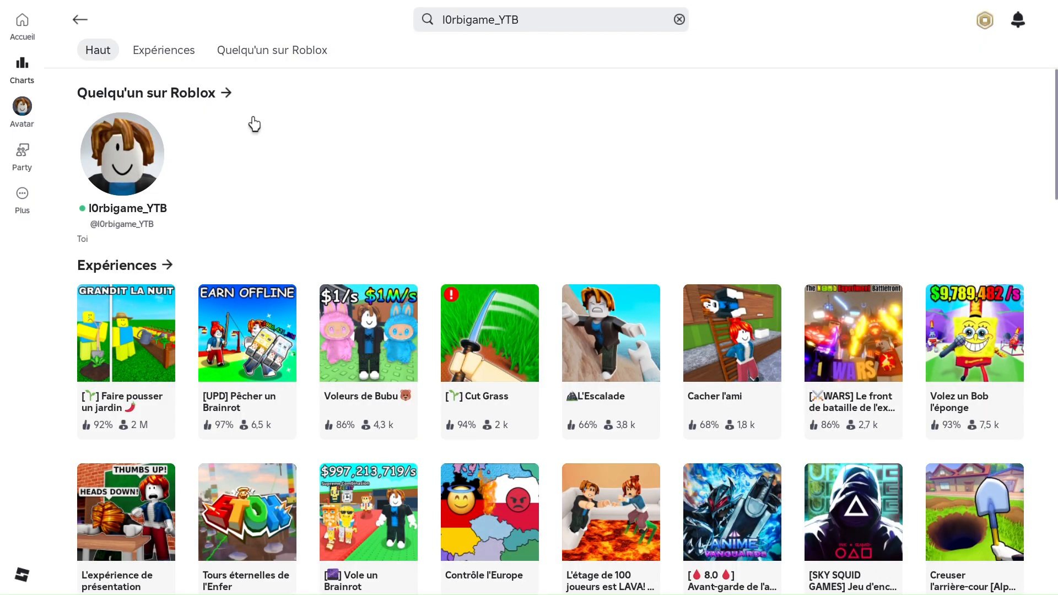
# In the Roblox app, open the full page of your own profile and show its creations as a grid
pyautogui.click(123, 184)
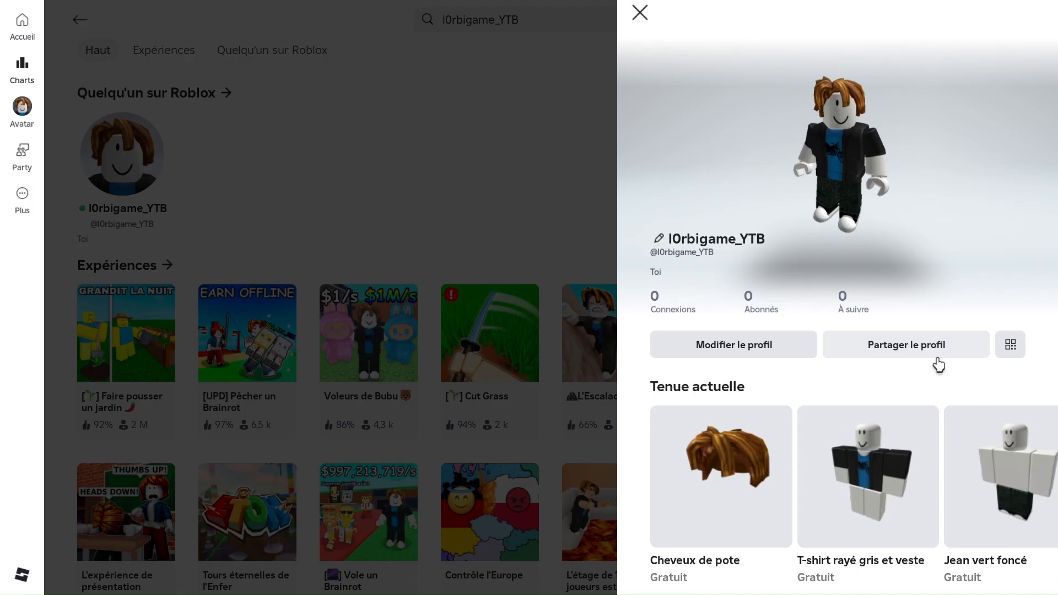
pyautogui.scroll(-1, 909, 342)
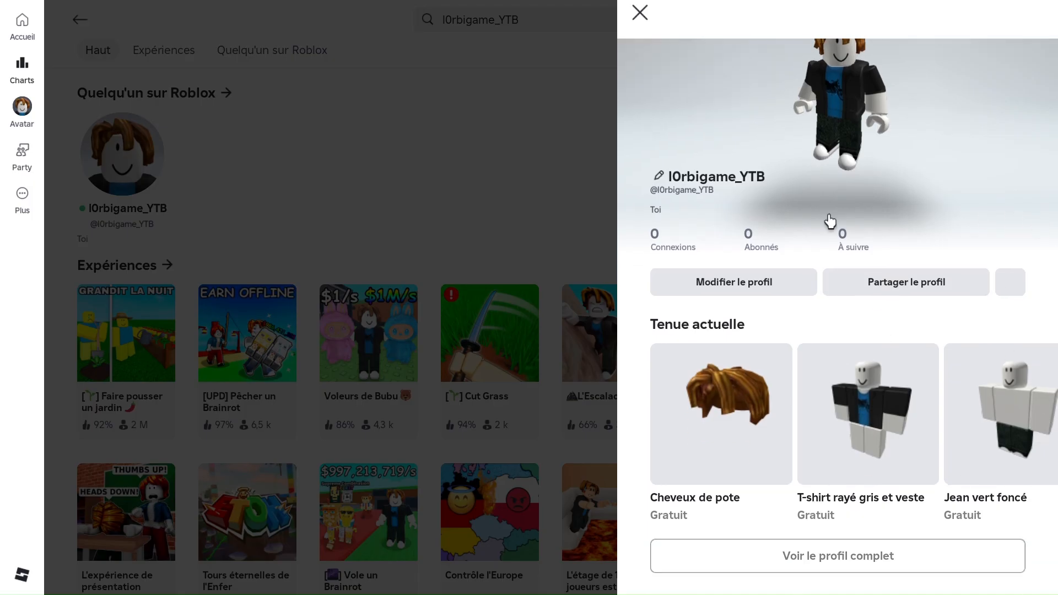
pyautogui.click(803, 570)
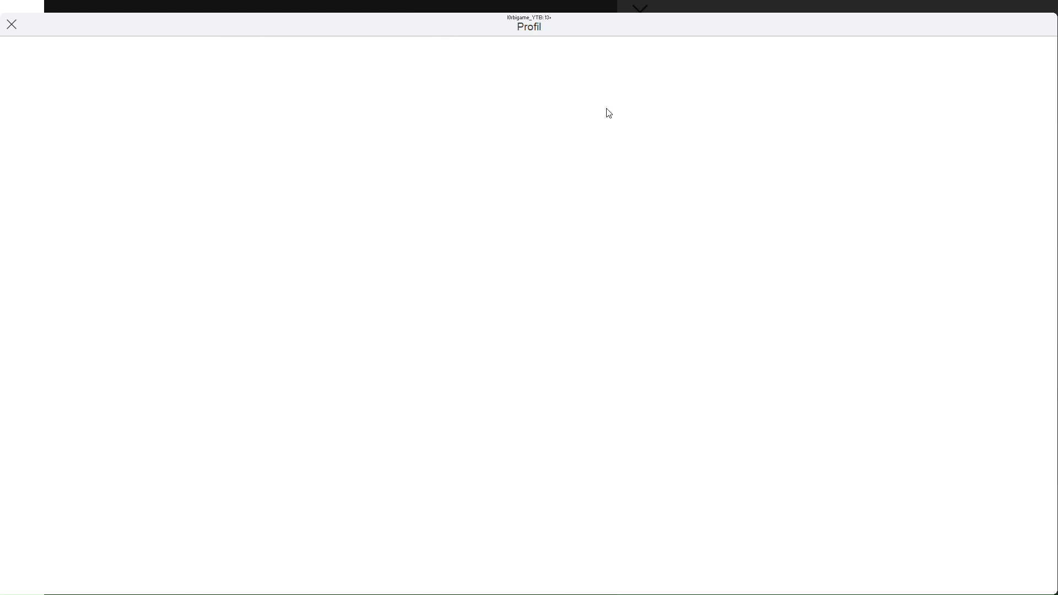
pyautogui.click(732, 179)
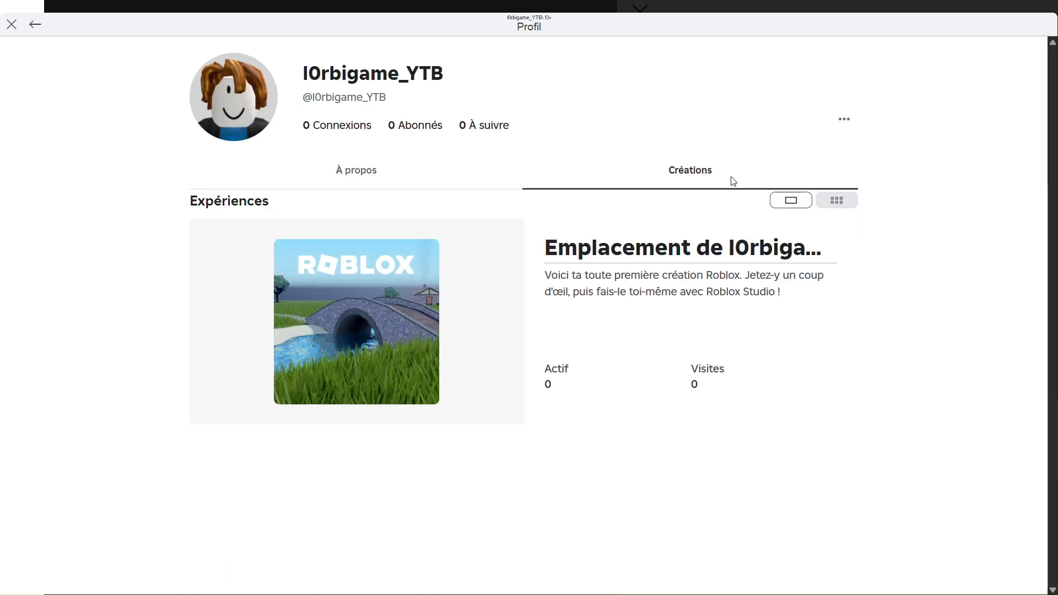
pyautogui.click(839, 201)
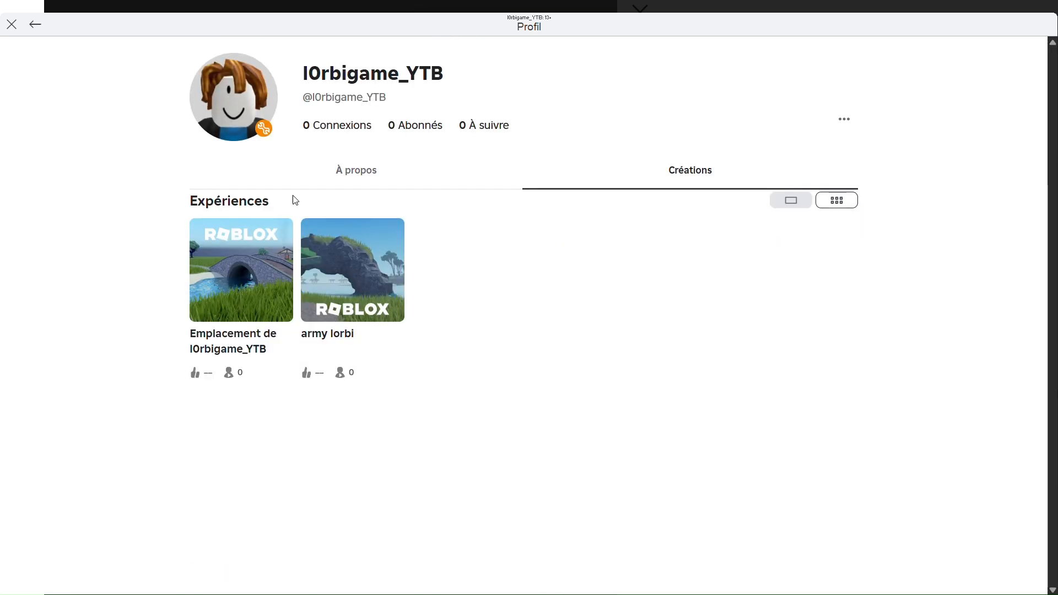
# Open the army lorbi experience page, look through its description and details, and try to upvote it
pyautogui.click(381, 244)
pyautogui.scroll(-8, 772, 403)
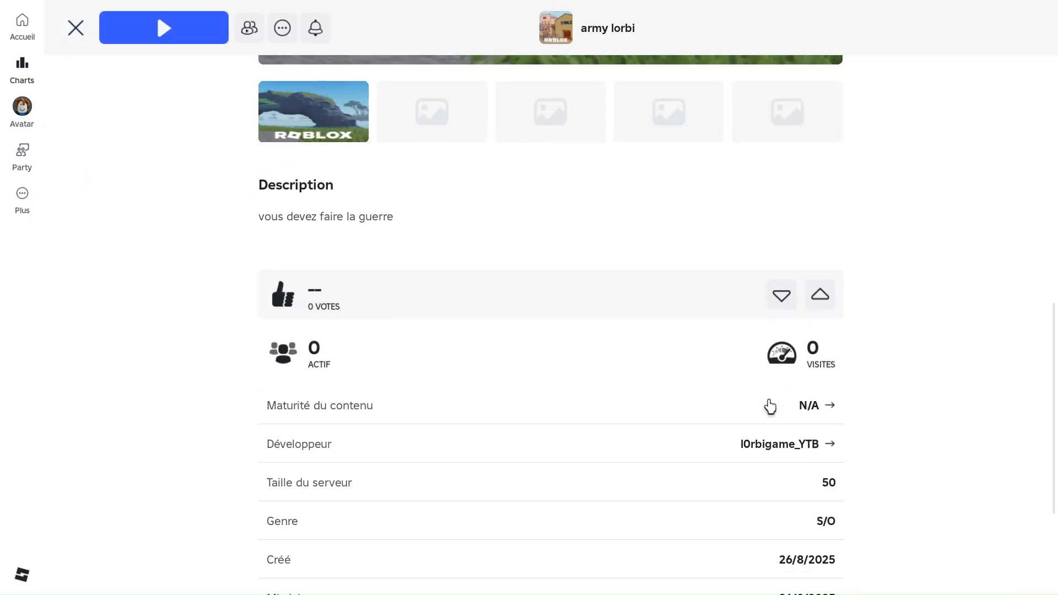
pyautogui.click(832, 297)
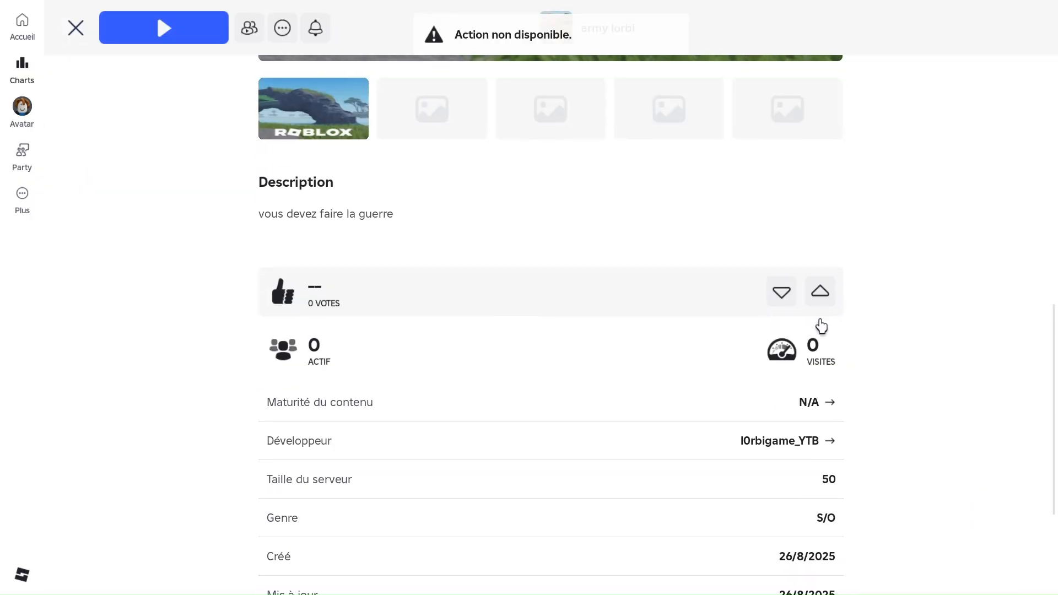
# Turn on notifications for the army lorbi experience and look through its additional options
pyautogui.scroll(9, 778, 239)
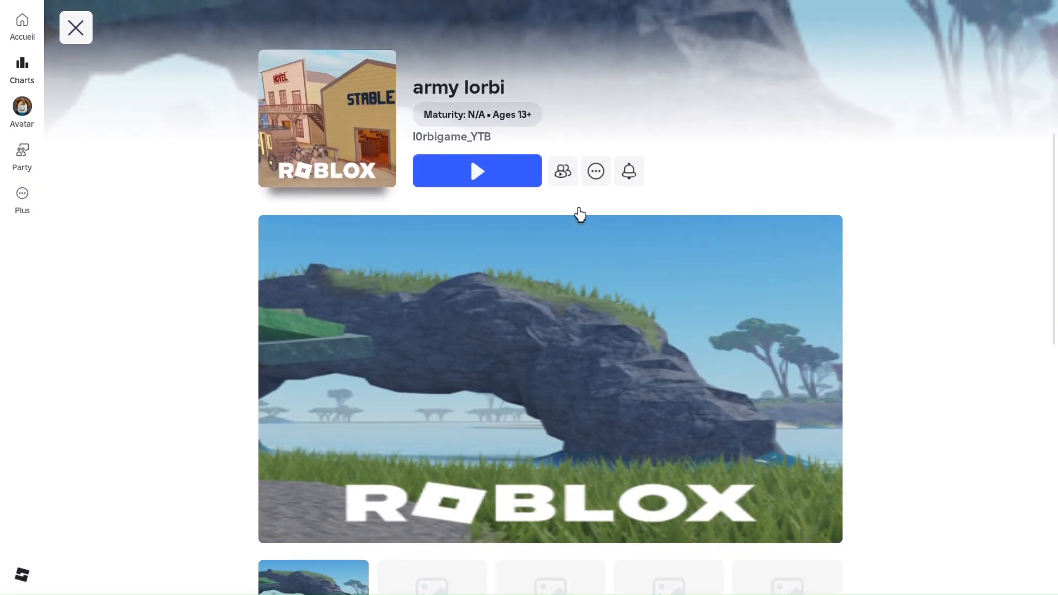
pyautogui.click(629, 172)
pyautogui.click(596, 172)
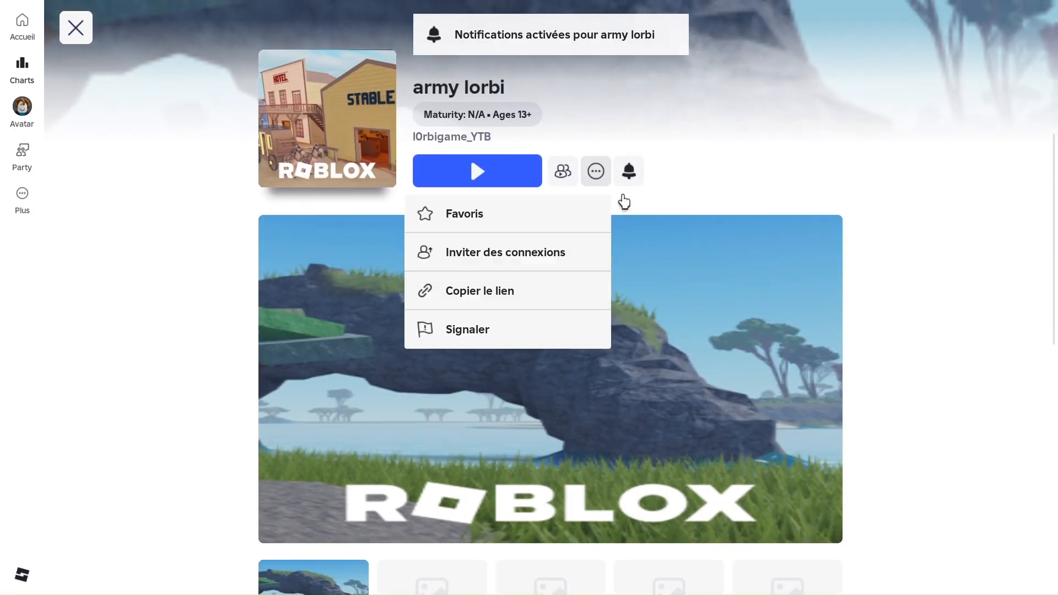
pyautogui.click(568, 223)
pyautogui.click(613, 141)
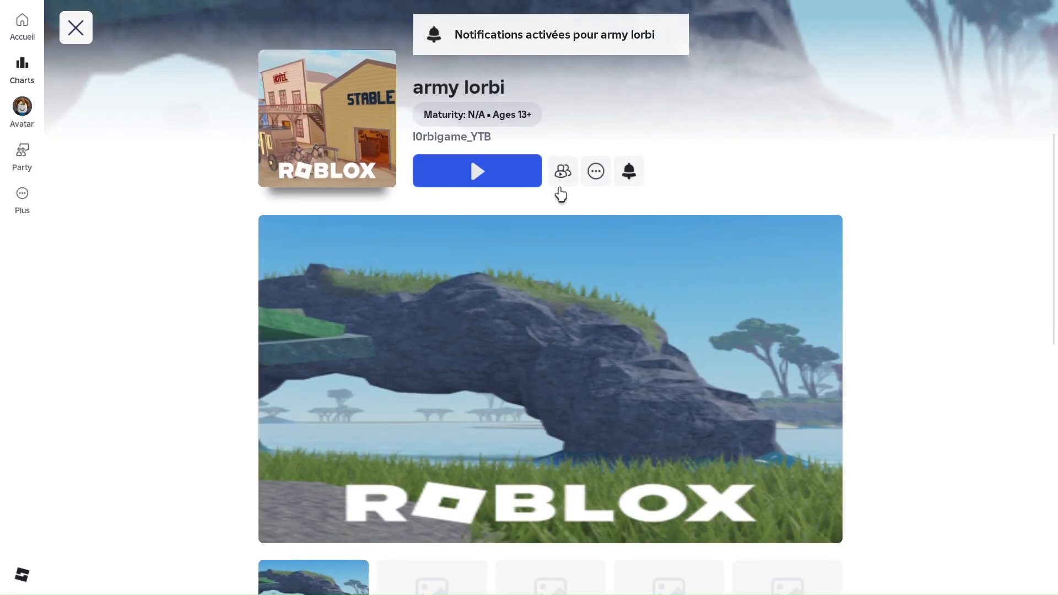
# Check the options for inviting and joining connections, and launch the army lorbi game
pyautogui.click(563, 172)
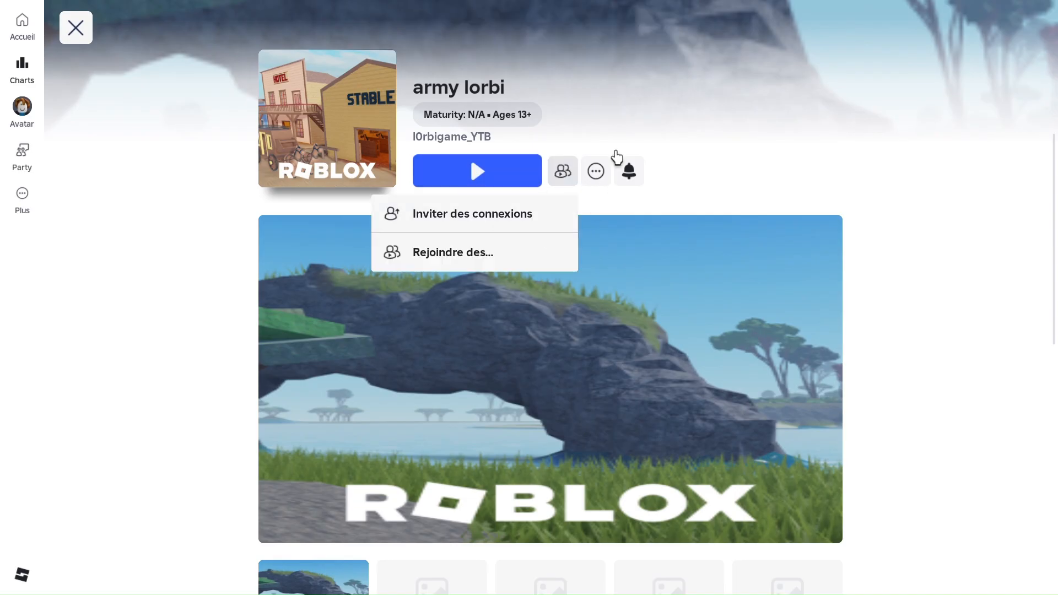
pyautogui.click(609, 145)
pyautogui.click(501, 185)
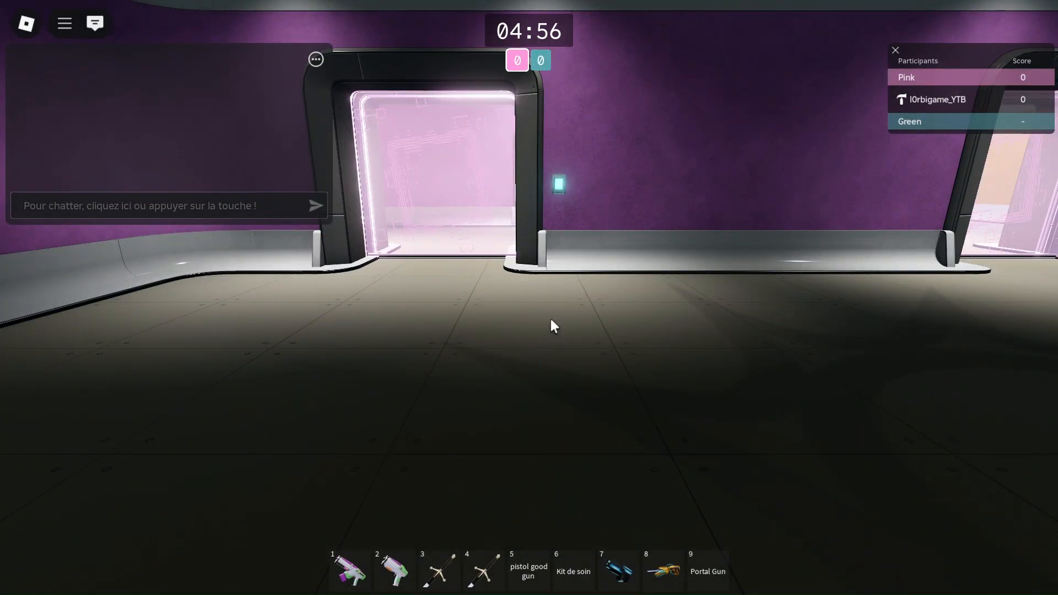
# Walk out of the pink spawn room through the glowing doorway to the outdoor area, equipping the first laser weapon
pyautogui.press('w')
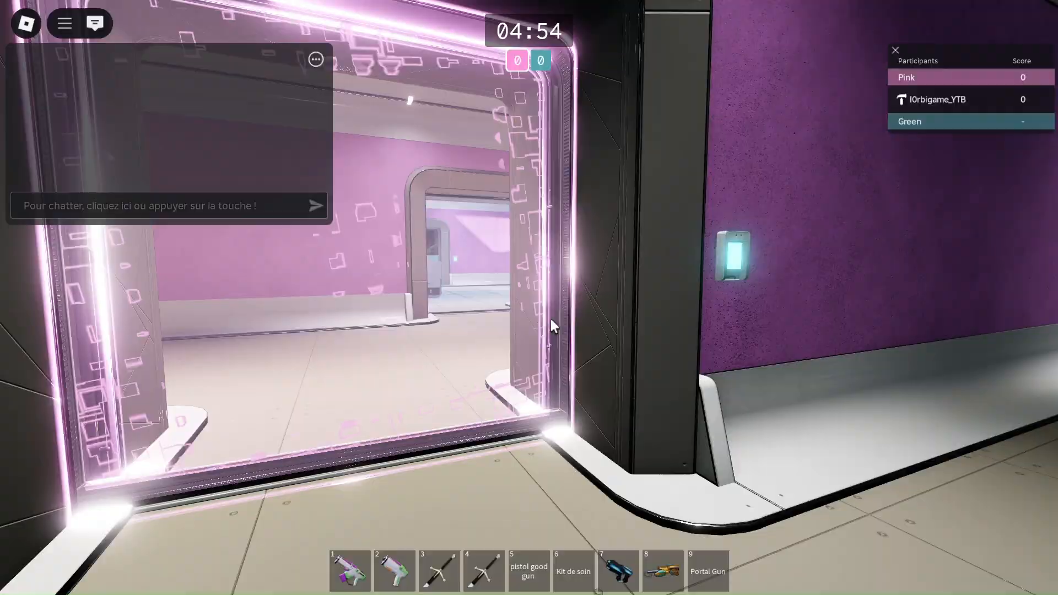
pyautogui.press('1')
pyautogui.press('w')
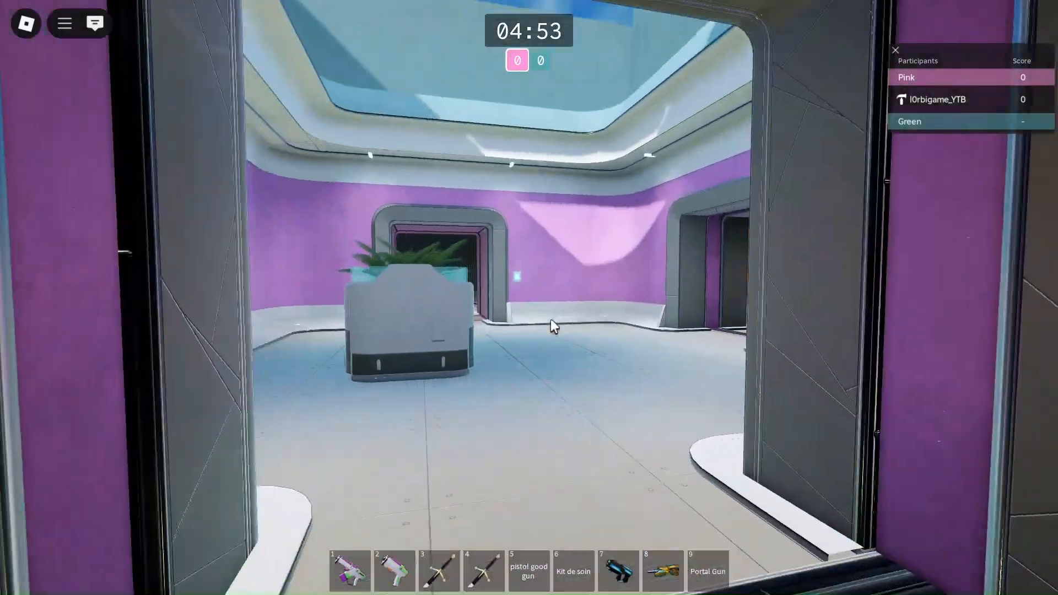
pyautogui.press('w')
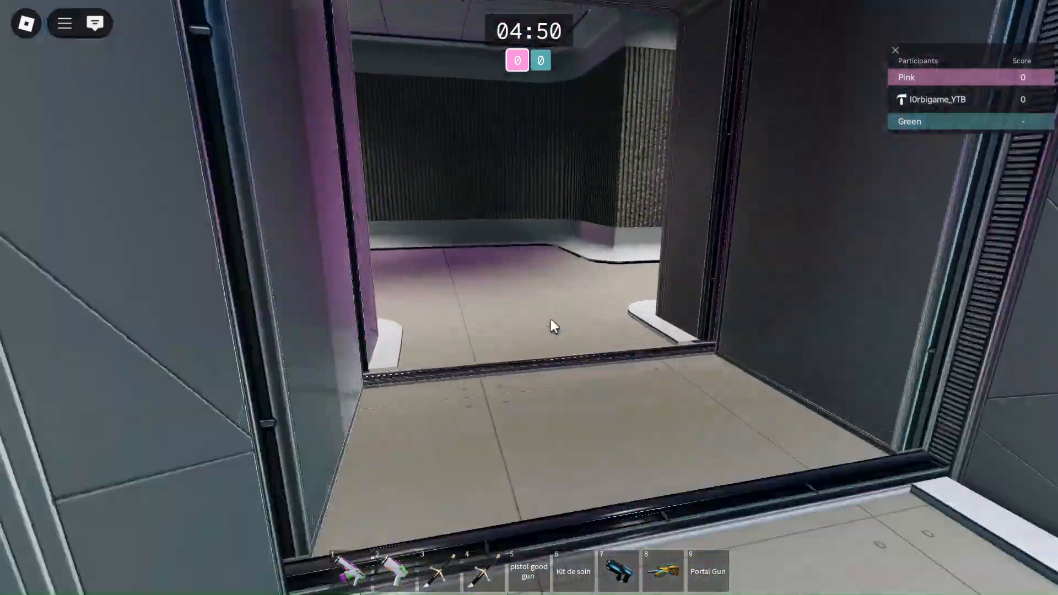
pyautogui.press('w')
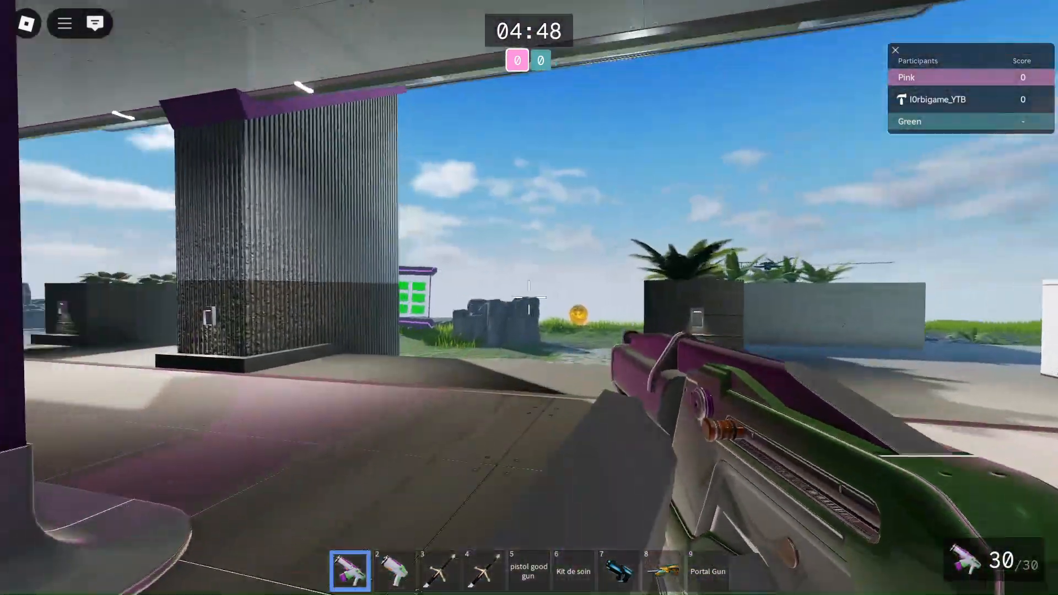
# Explore the terrace outside, jumping along the stone planters towards the green side of the building
pyautogui.press('w')
pyautogui.press('space')
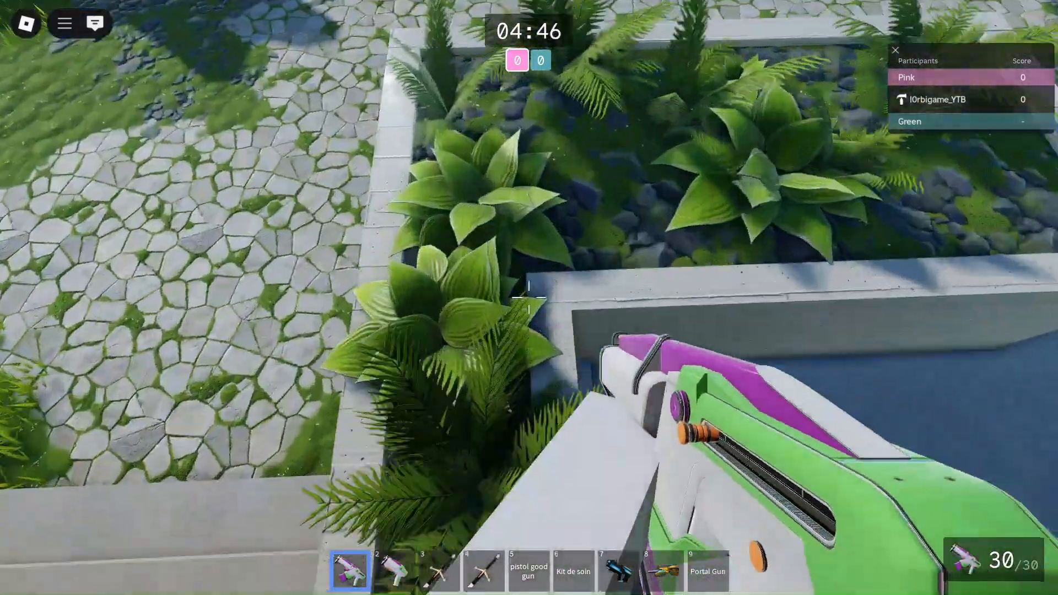
pyautogui.press('w')
pyautogui.press('w')
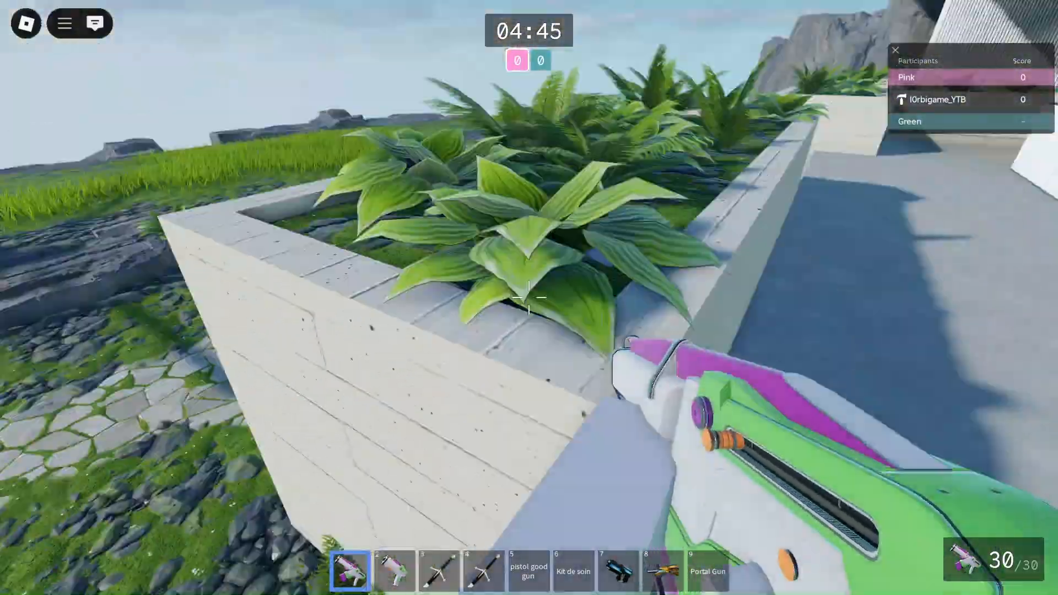
pyautogui.press('space')
pyautogui.press('space')
pyautogui.press('w')
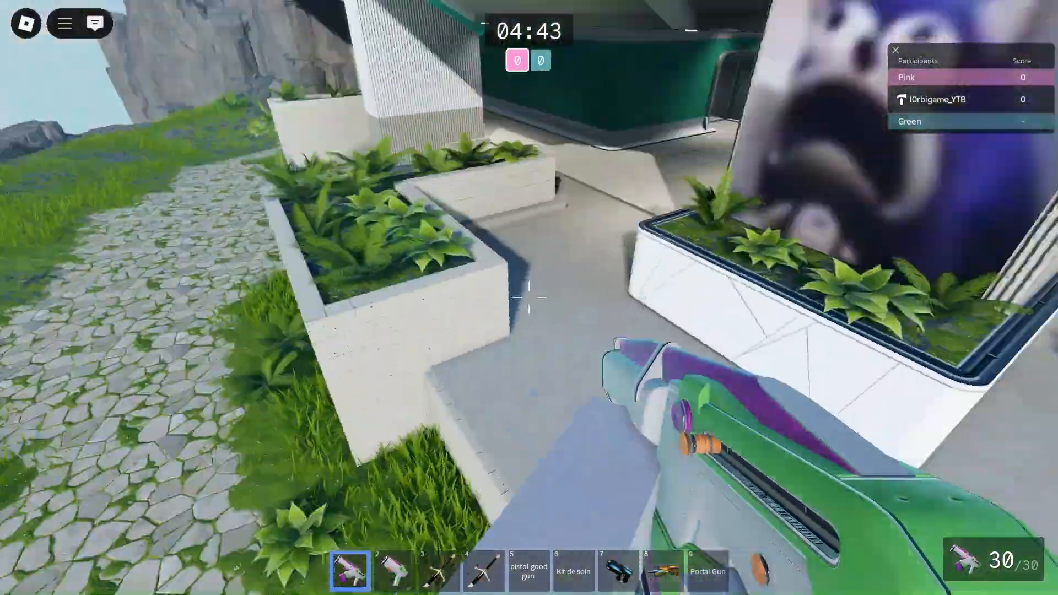
pyautogui.press('space')
pyautogui.press('w')
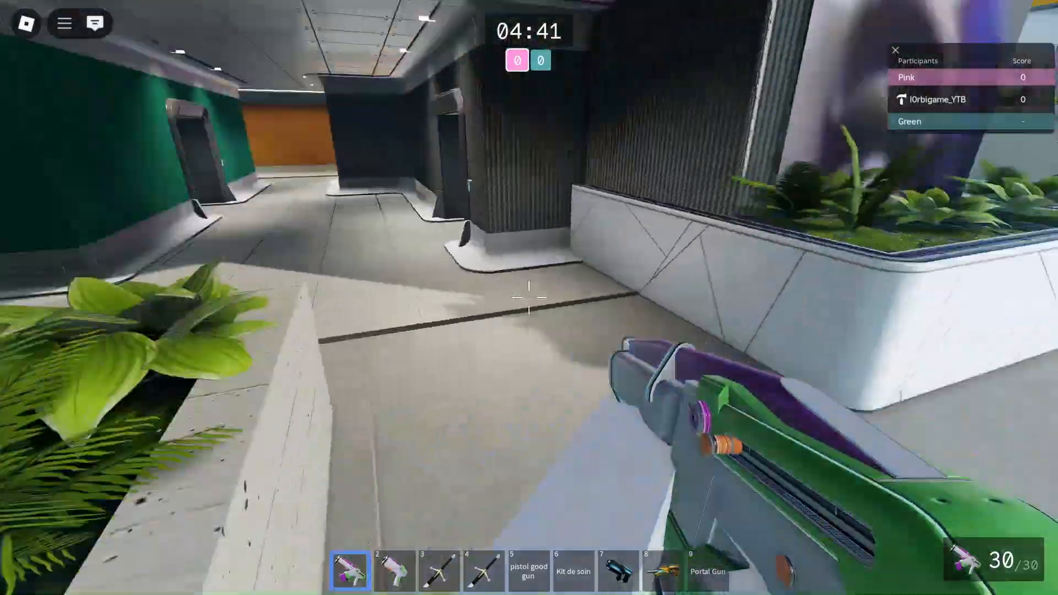
# Head back across the terrace past the large picture panel, checking the helicopter area and the planters on the way
pyautogui.press('space')
pyautogui.press('w')
pyautogui.press('space')
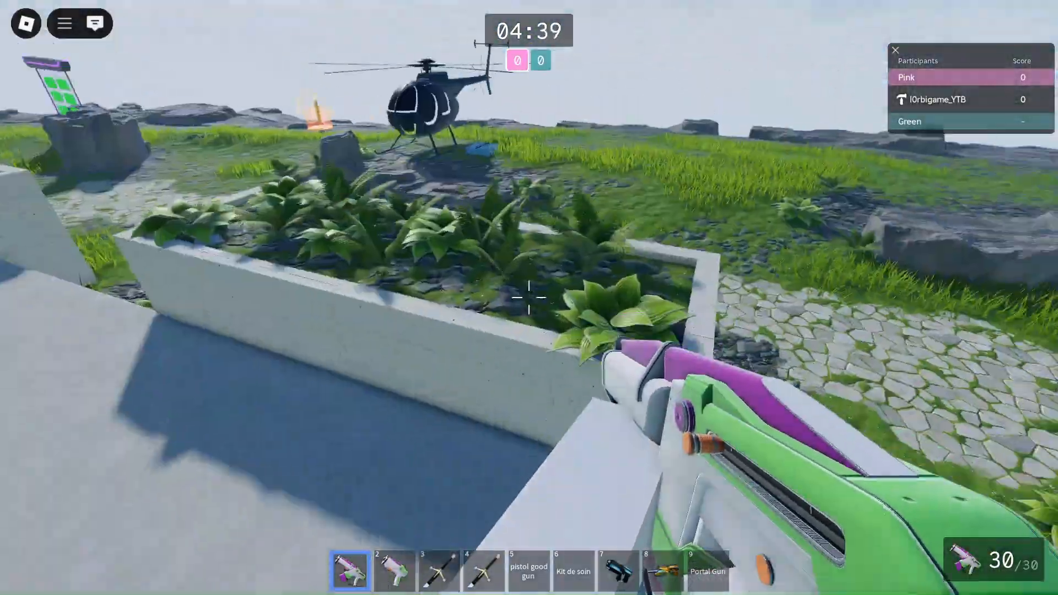
pyautogui.press('w')
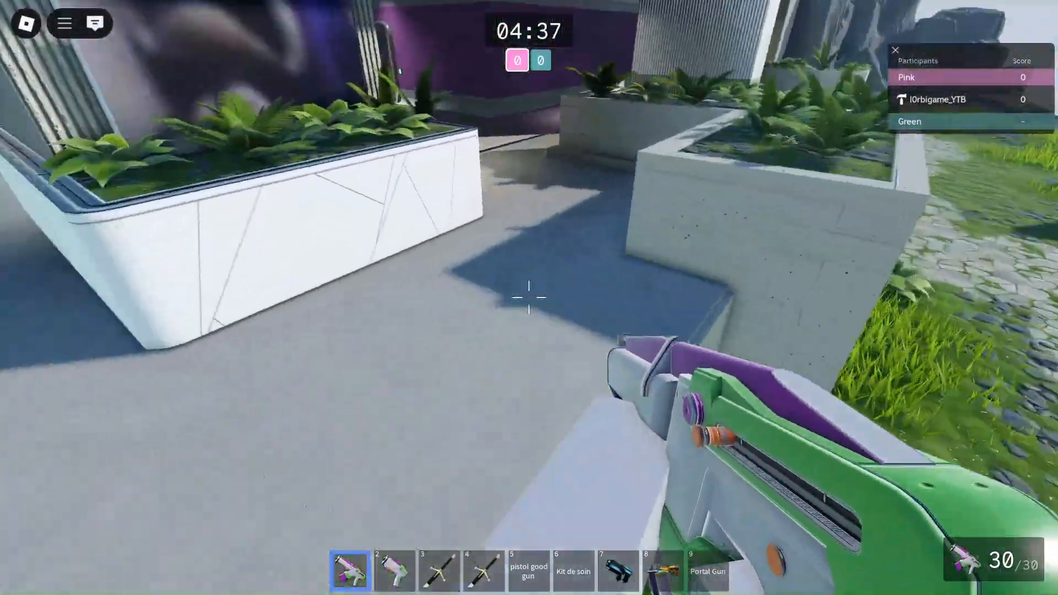
pyautogui.press('w')
pyautogui.press('space')
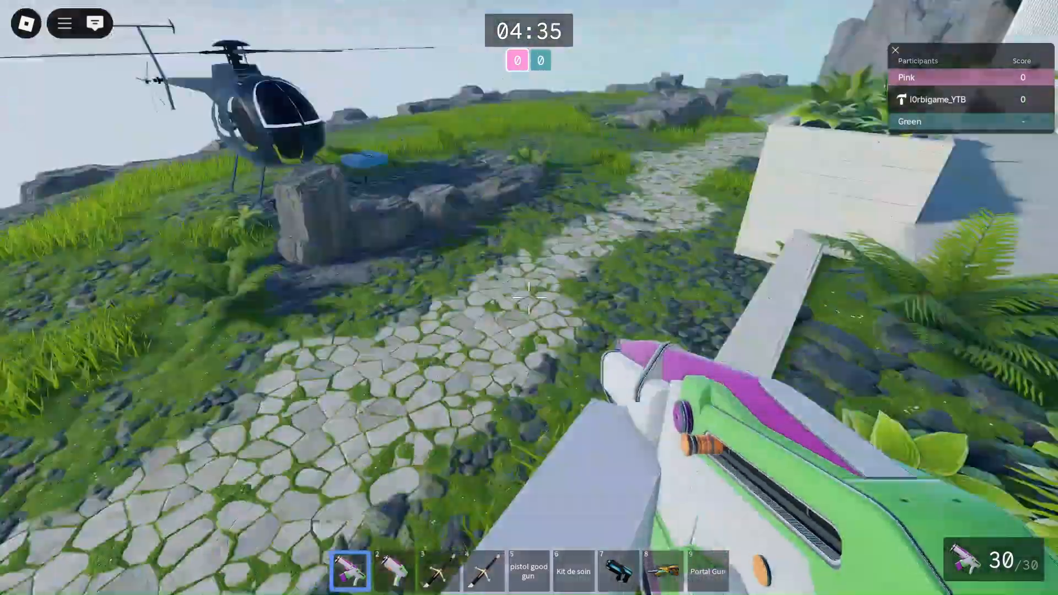
pyautogui.press('w')
pyautogui.press('space')
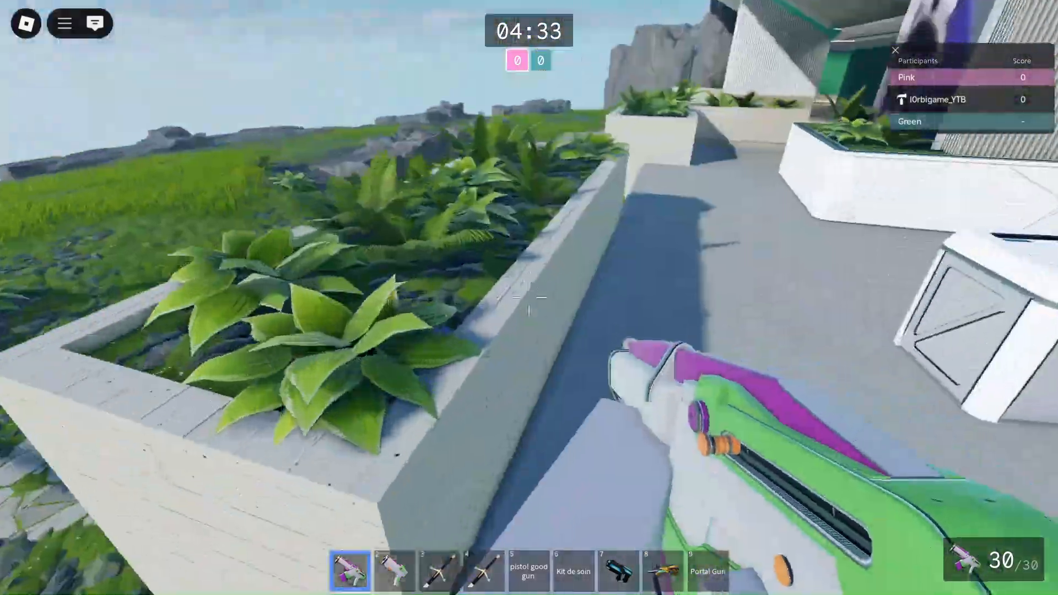
# Go up to the helicopter, inspect it and the area around it, and open the in-game menu
pyautogui.press('w')
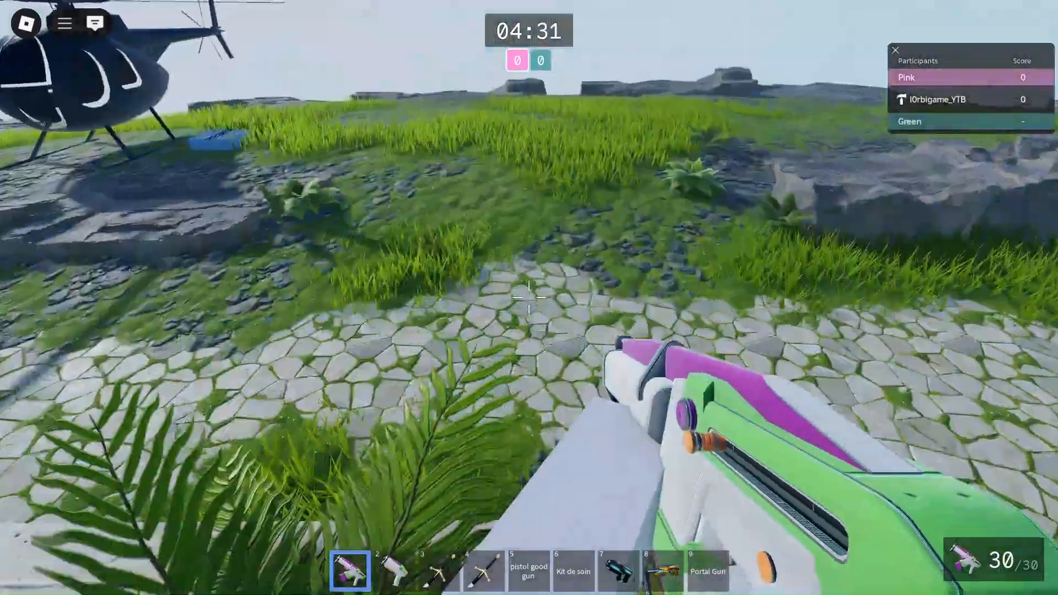
pyautogui.press('w')
pyautogui.press('w')
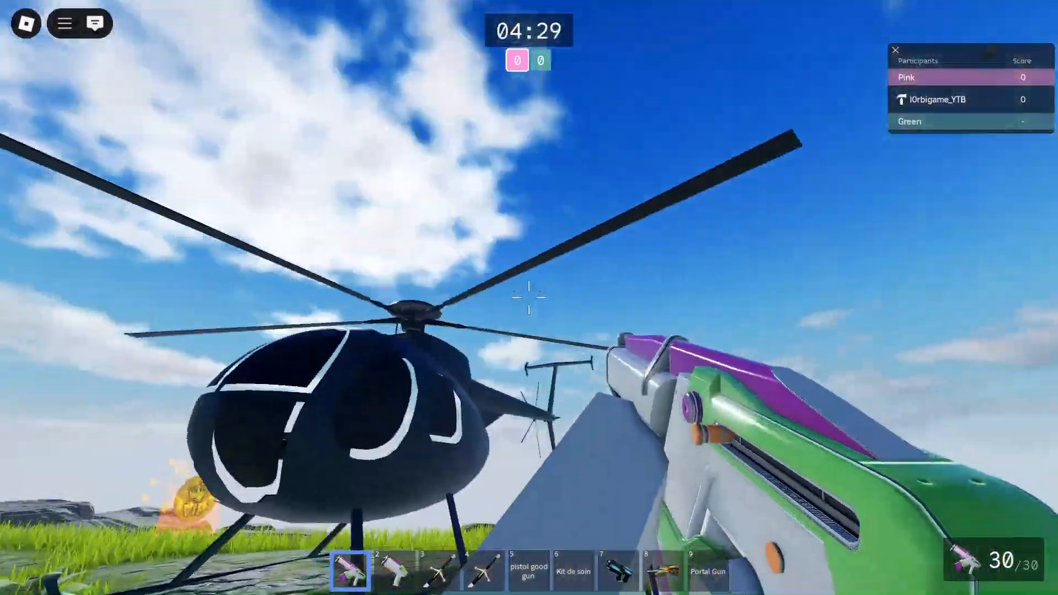
pyautogui.press('space')
pyautogui.press('w')
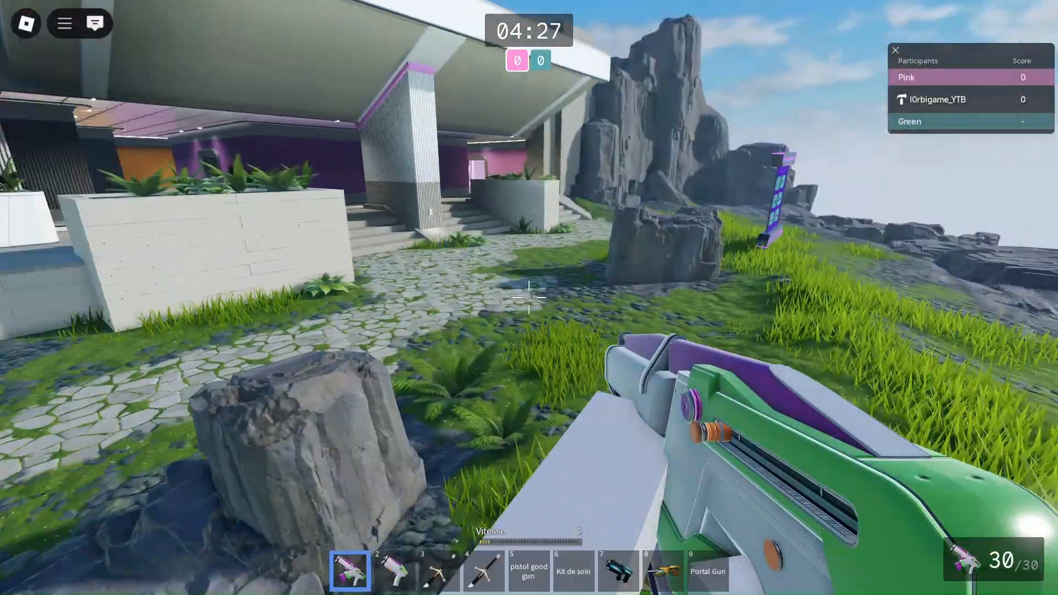
pyautogui.press('Escape')
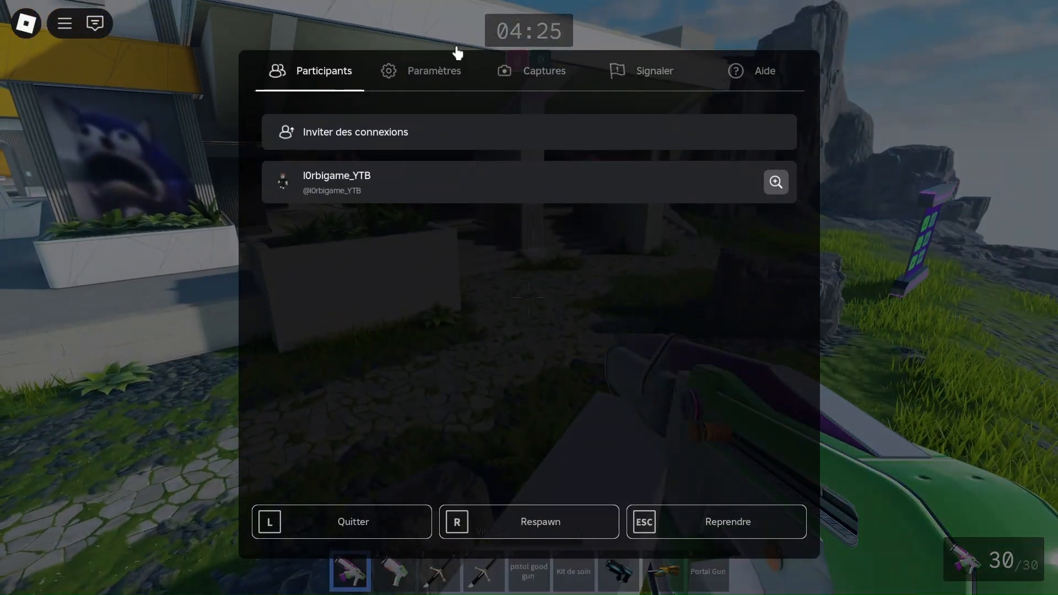